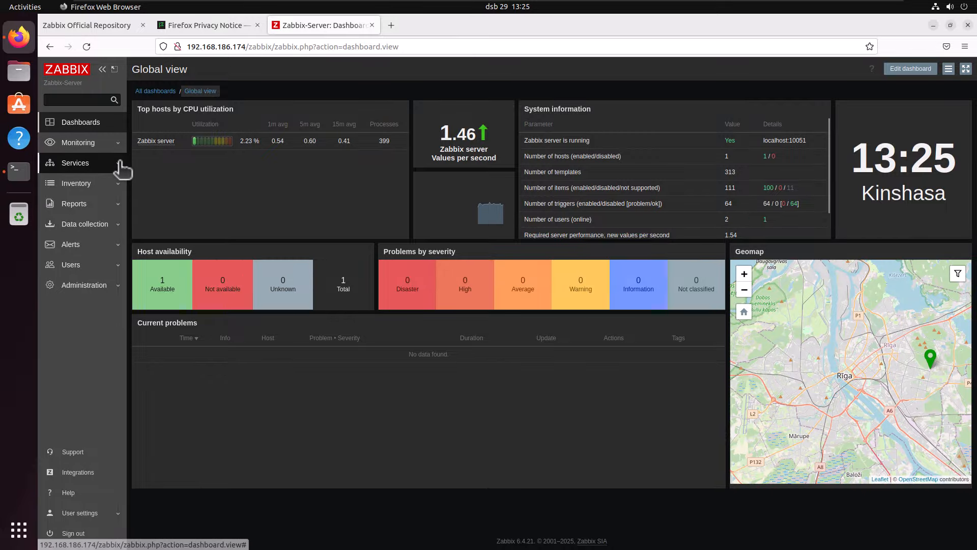
# - Open the list of monitored hosts in Zabbix
pyautogui.click(109, 149)
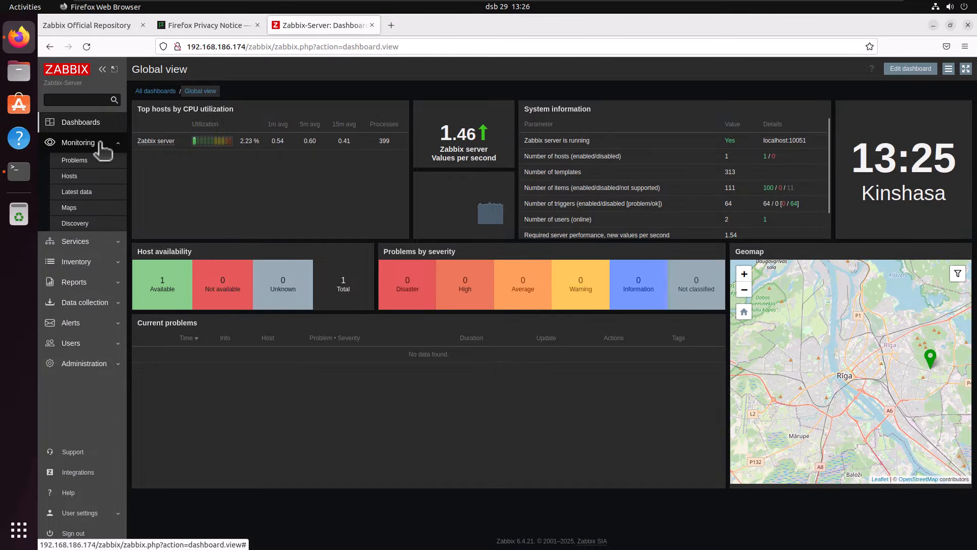
pyautogui.click(67, 176)
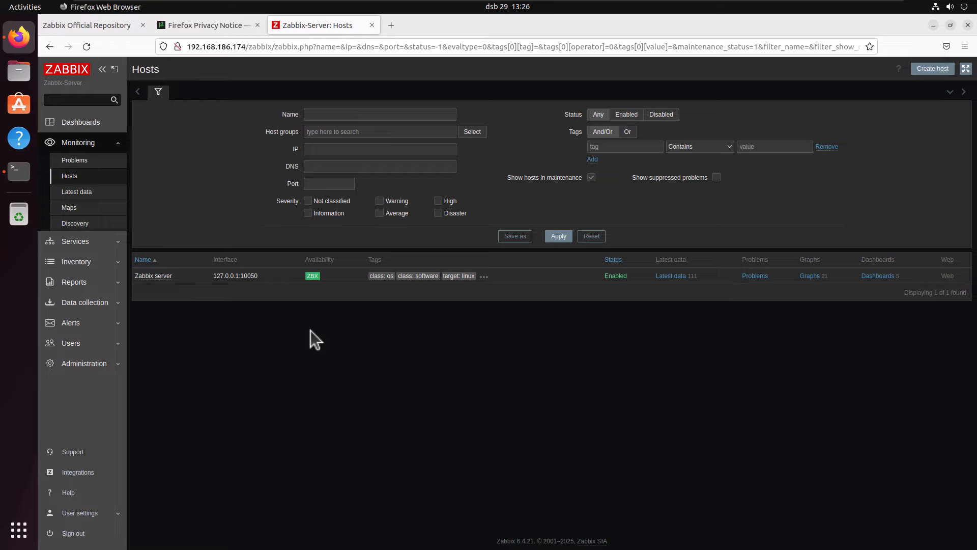
pyautogui.moveTo(435, 8)
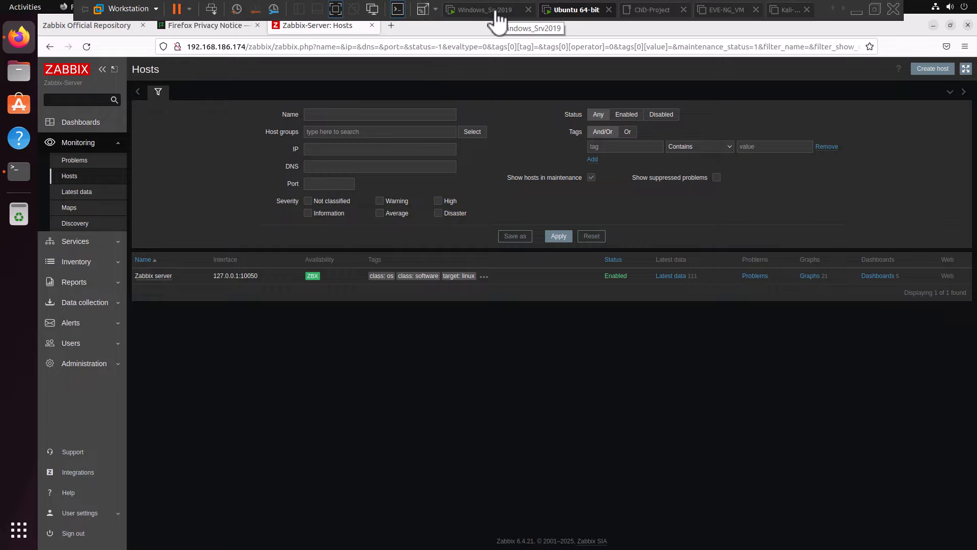
# - Check the Ubuntu server's ens33 IP address in the Terminal and return to the Zabbix hosts page
pyautogui.click(19, 172)
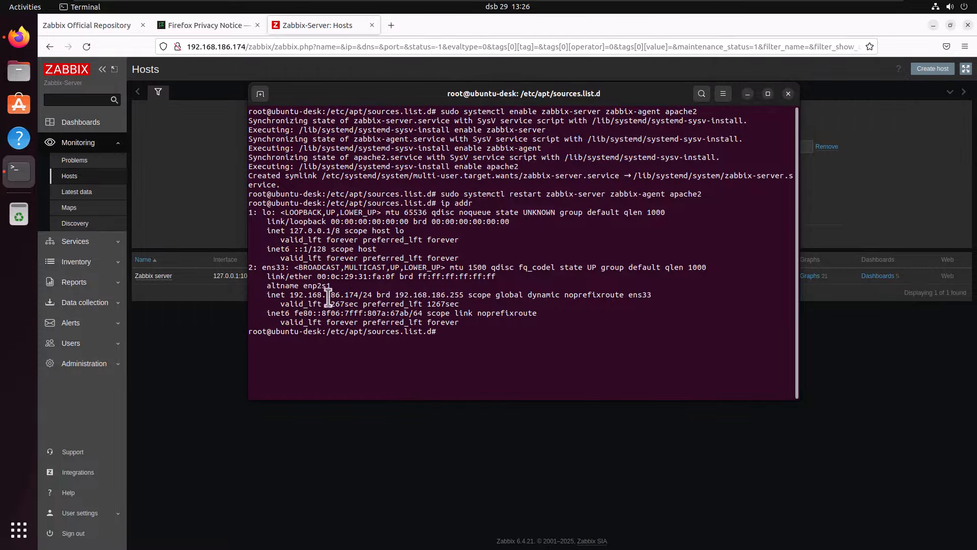
pyautogui.moveTo(293, 295); pyautogui.dragTo(360, 295)
pyautogui.click(435, 481)
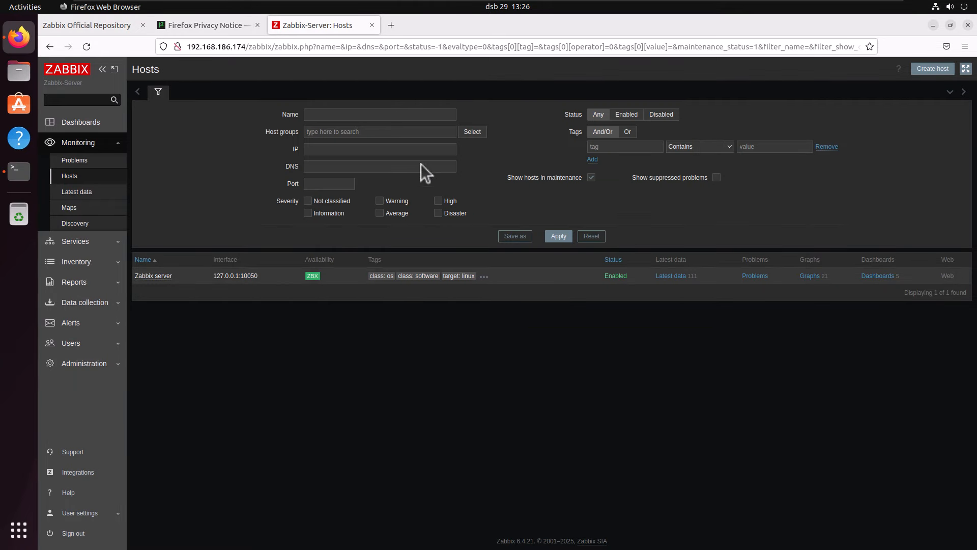
# - Switch to the Windows_Srv2019 virtual machine and ping the Zabbix server at 192.168.186.174 from the Command Prompt
pyautogui.moveTo(358, 1)
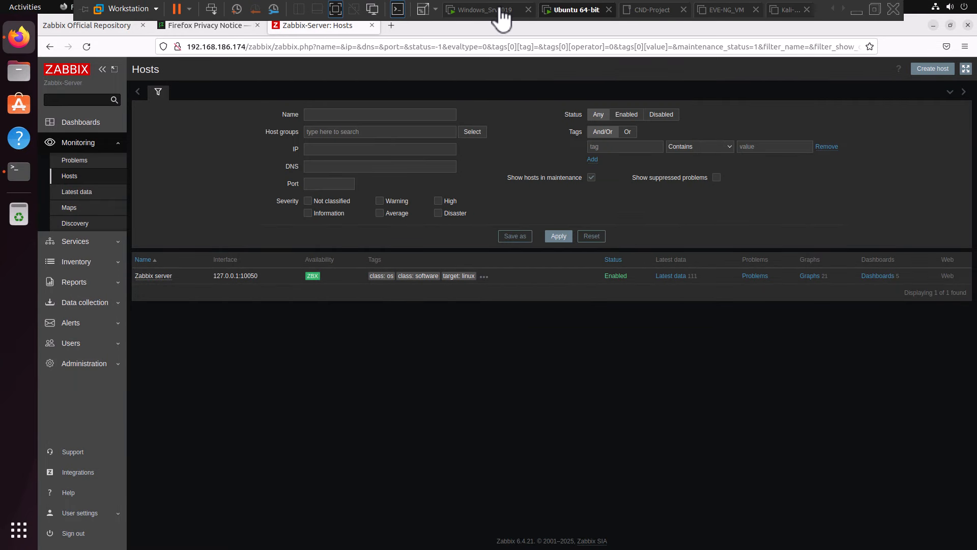
pyautogui.click(493, 10)
pyautogui.click(433, 247)
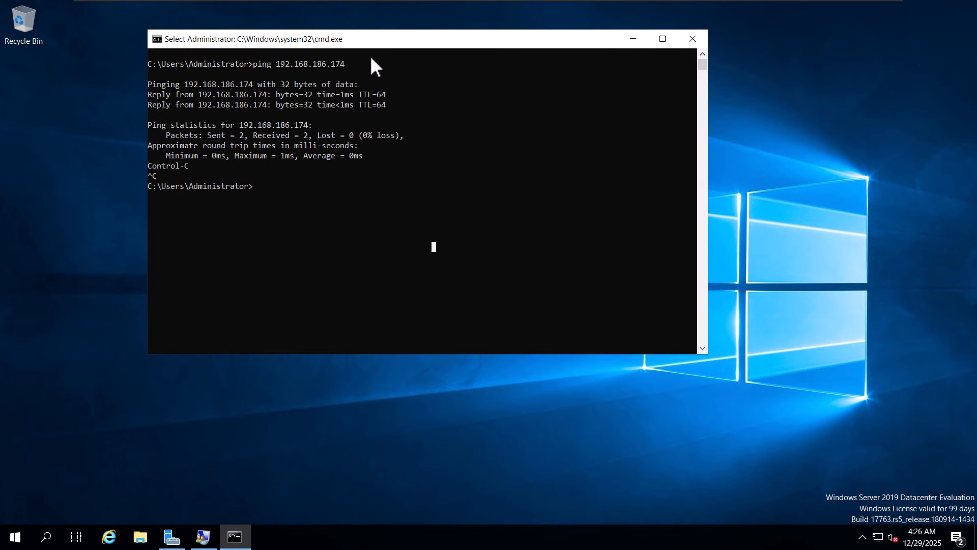
pyautogui.moveTo(411, 39); pyautogui.dragTo(431, 75)
pyautogui.click(426, 232)
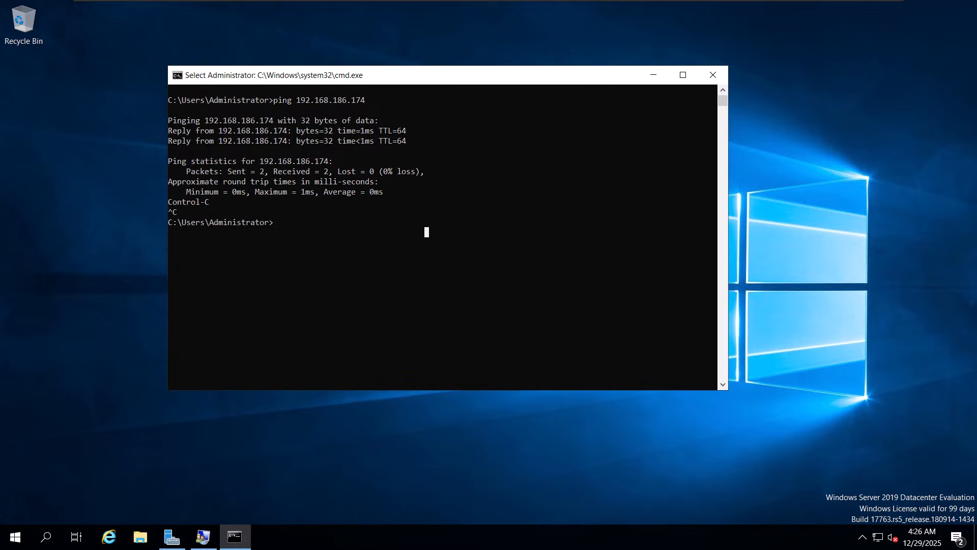
pyautogui.press('Up')
pyautogui.press('Return')
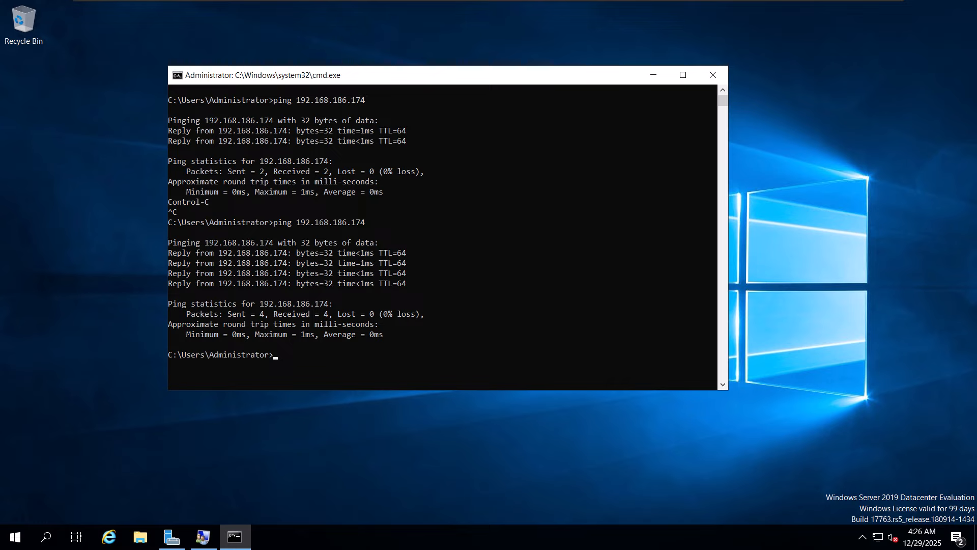
pyautogui.click(436, 293)
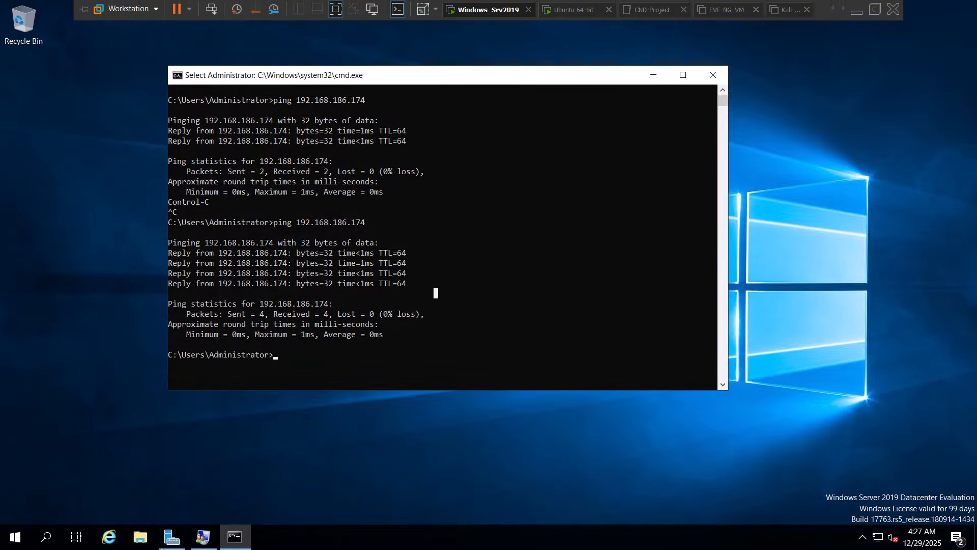
# - Switch back to the Ubuntu 64-bit virtual machine and set the hosts filter name to WinSrv2019
pyautogui.click(577, 9)
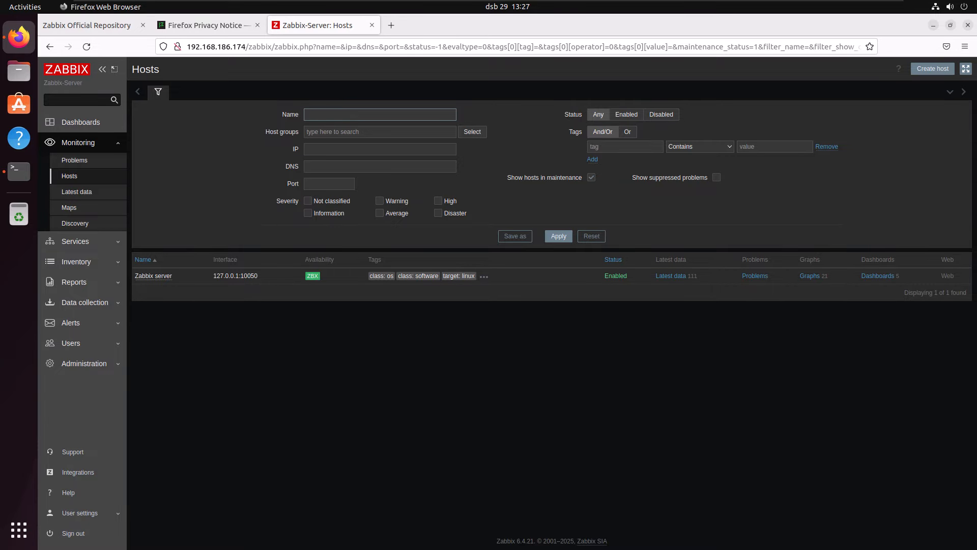
pyautogui.click(380, 114)
pyautogui.press('Escape')
pyautogui.write('Wi')
pyautogui.write('nSer')
pyautogui.write('rv')
pyautogui.write('2019')
# - Examine the host groups available for the hosts filter without choosing one
pyautogui.click(379, 132)
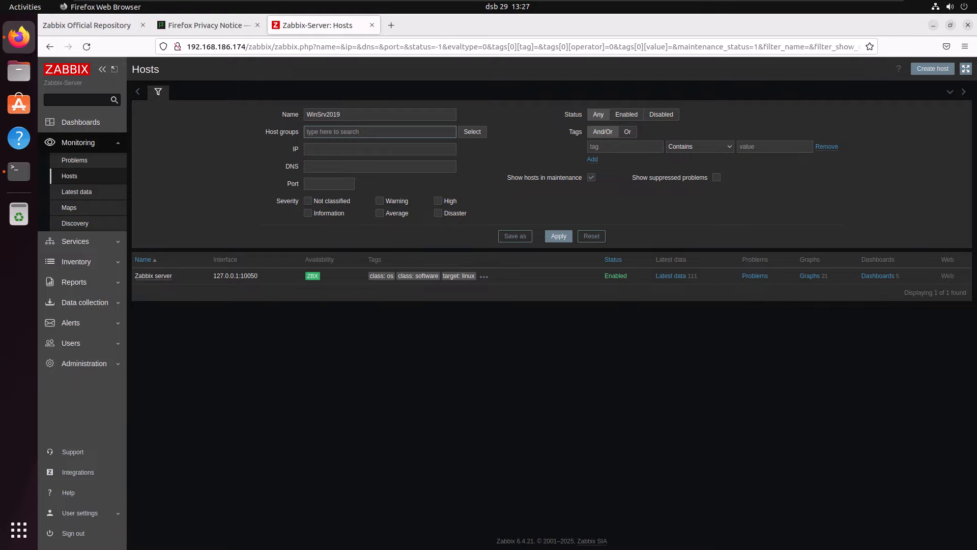
pyautogui.click(472, 132)
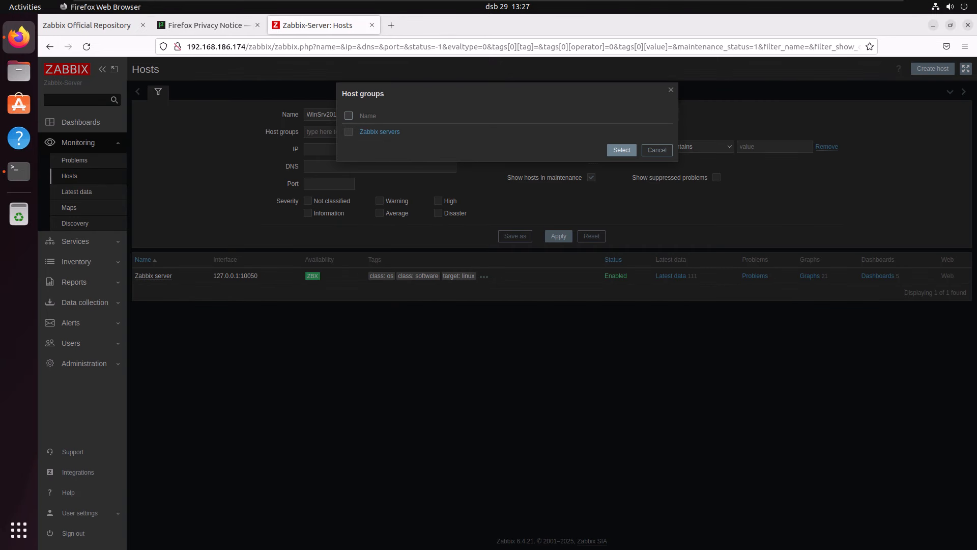
pyautogui.click(670, 89)
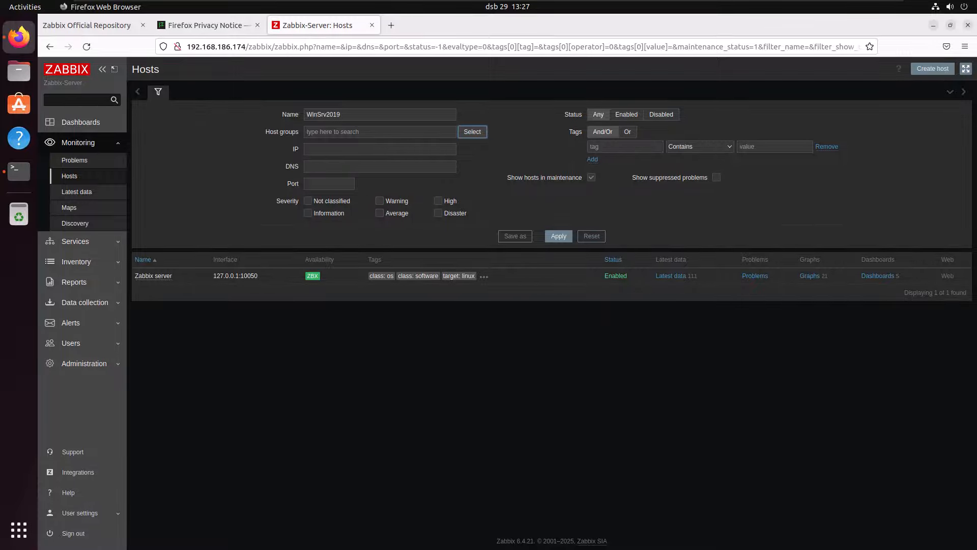
# - Switch to the Windows_Srv2019 virtual machine and reposition its Command Prompt window toward the middle of the desktop
pyautogui.moveTo(376, 1)
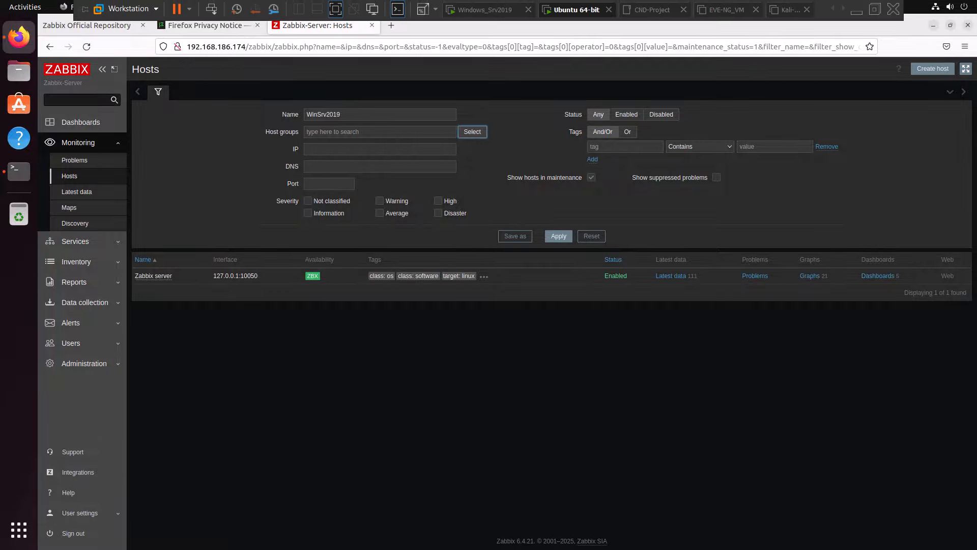
pyautogui.click(481, 10)
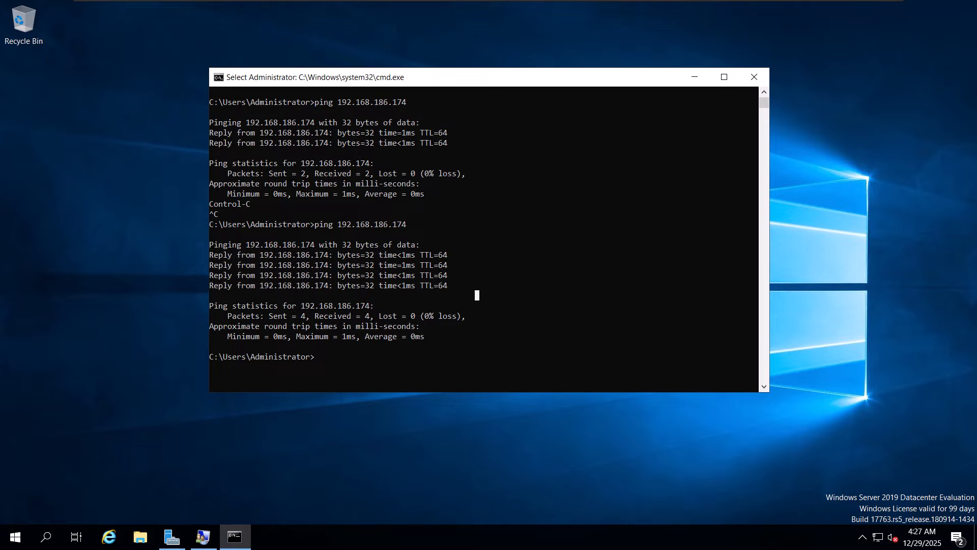
pyautogui.click(380, 255)
pyautogui.moveTo(203, 536)
pyautogui.moveTo(462, 81)
pyautogui.mouseDown()
pyautogui.moveTo(477, 81)
pyautogui.moveTo(455, 67)
pyautogui.mouseUp()
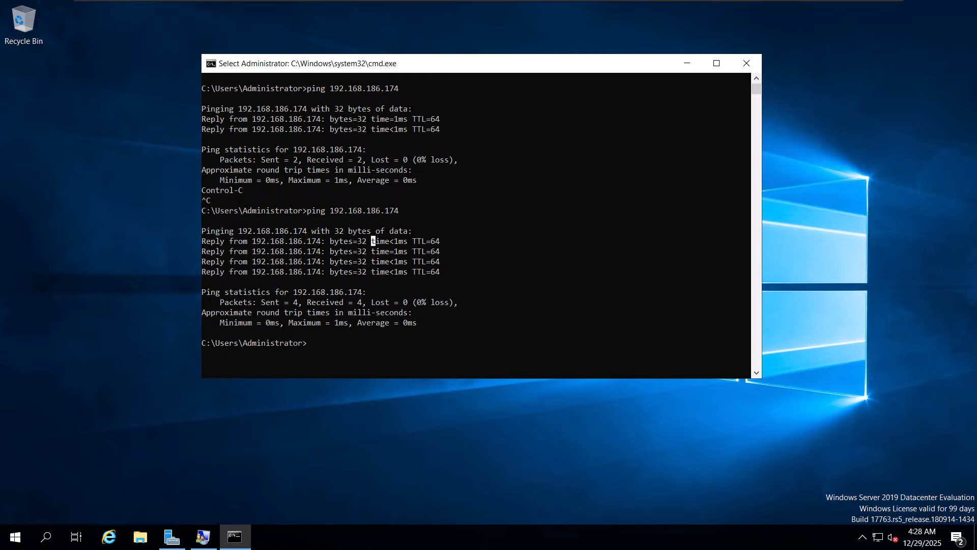
pyautogui.moveTo(455, 67); pyautogui.dragTo(465, 105)
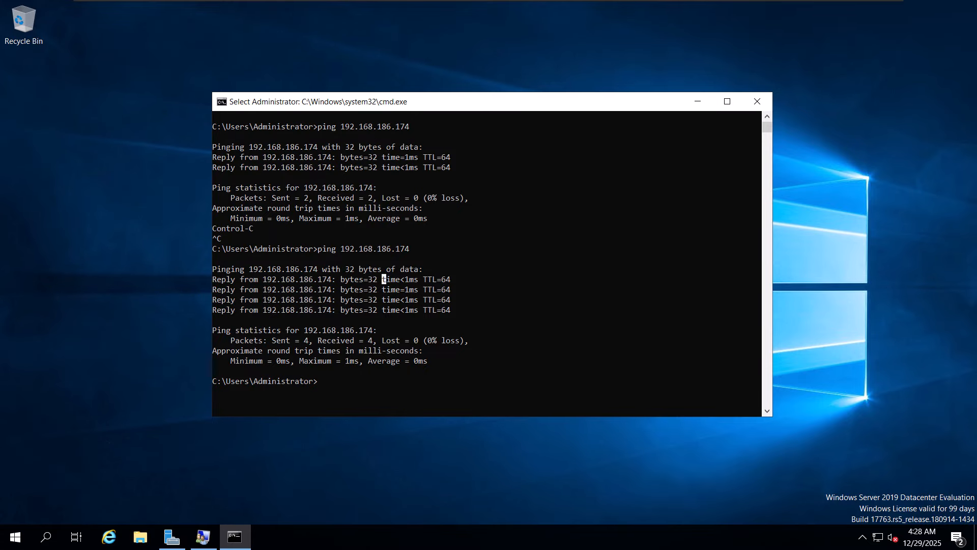
# - Try to find the Edge browser on the Windows server by searching for "edge"
pyautogui.click(122, 489)
pyautogui.click(16, 536)
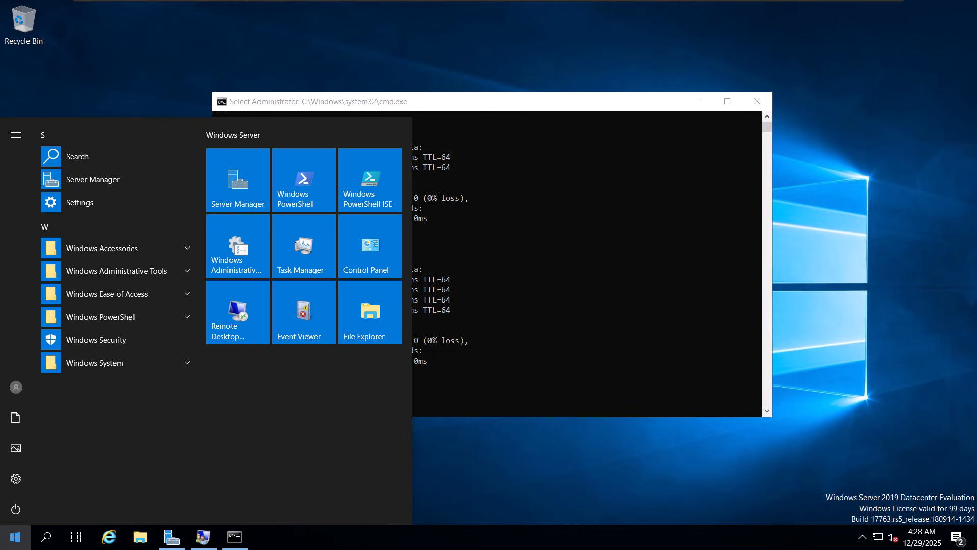
pyautogui.write('ed')
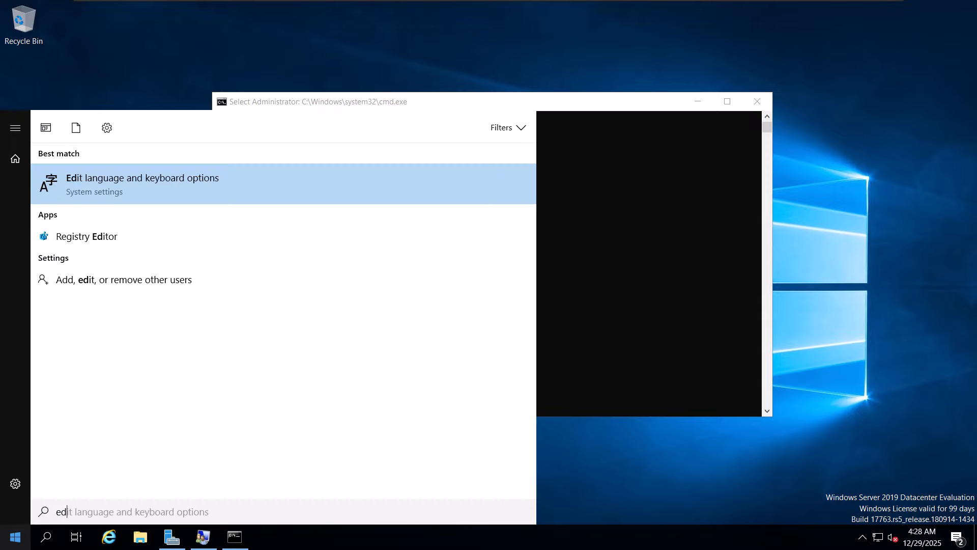
pyautogui.press('BackSpace')
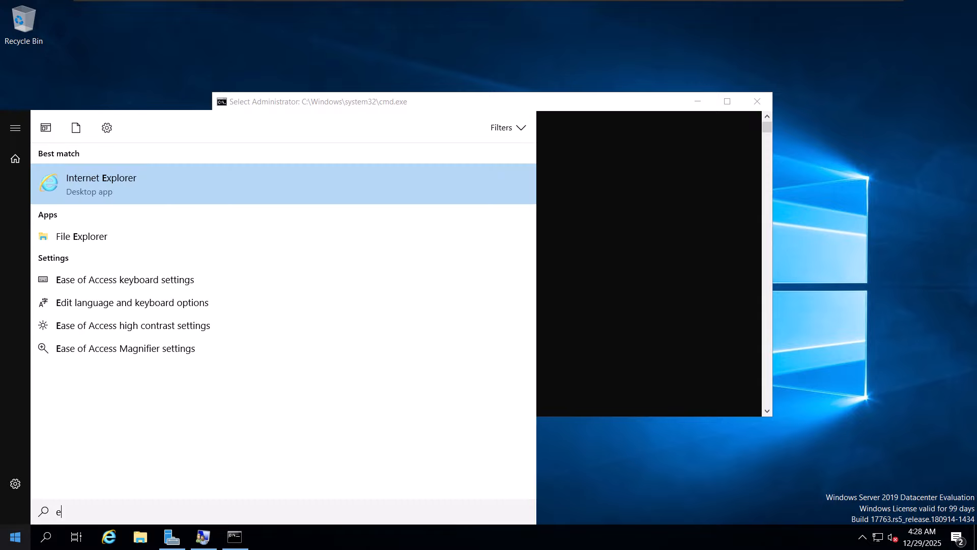
pyautogui.write('dge')
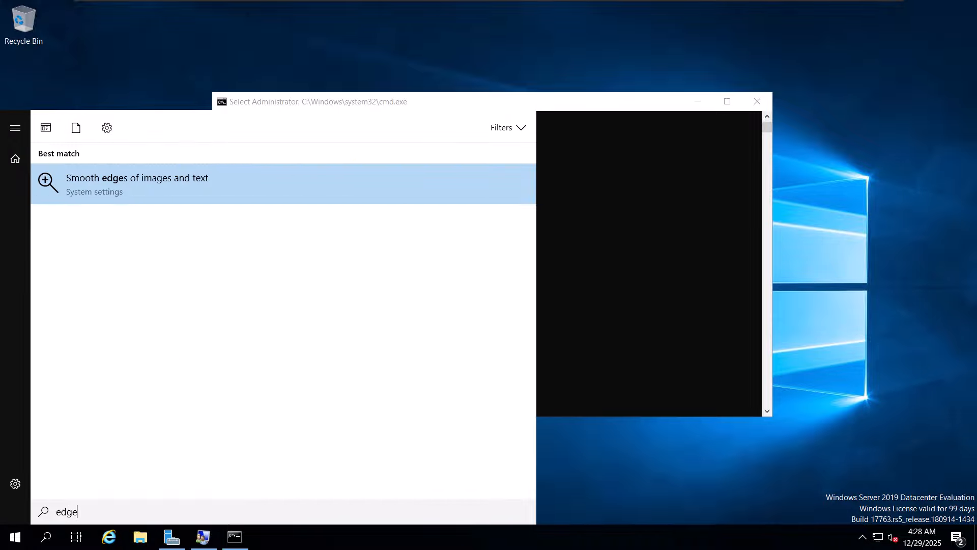
pyautogui.press('Escape')
# - Open Internet Explorer in a maximized window, postponing its initial security setup
pyautogui.click(109, 536)
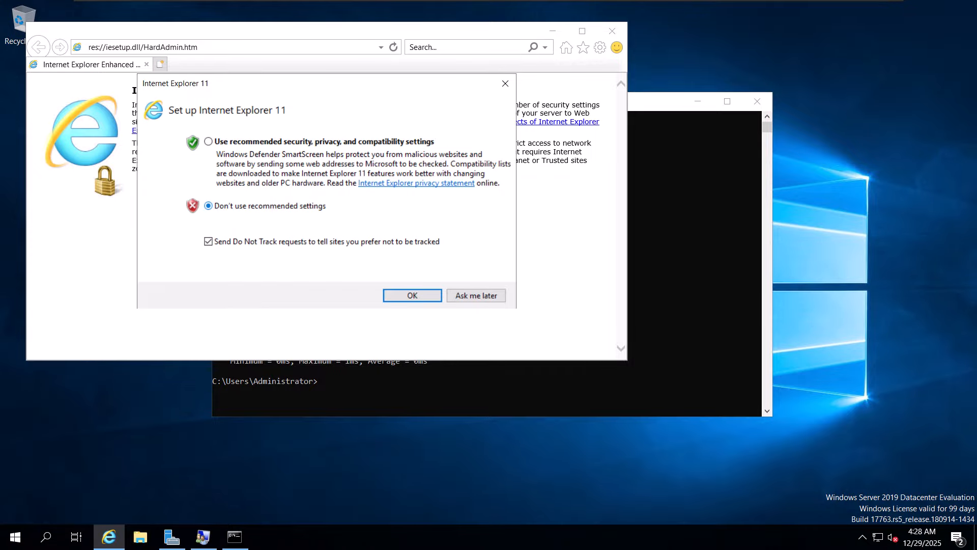
pyautogui.click(208, 141)
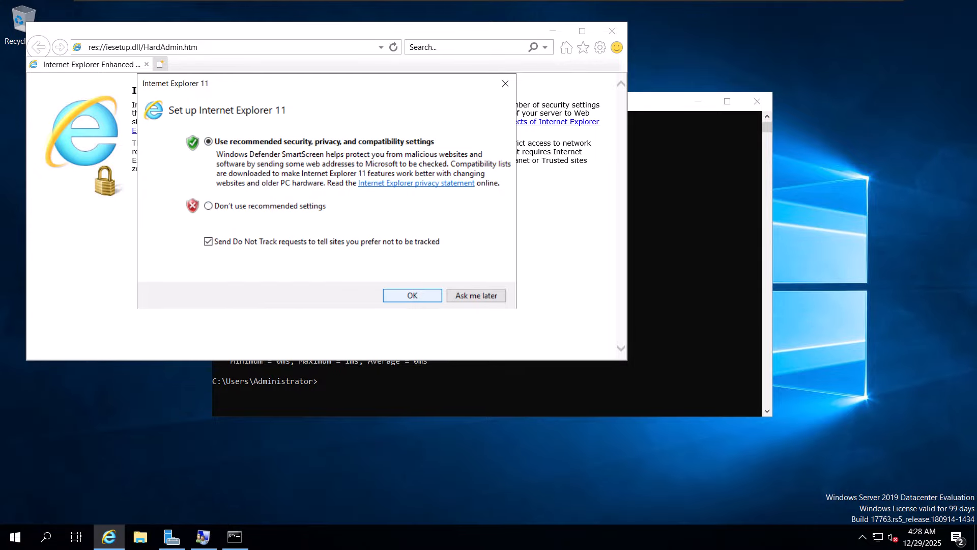
pyautogui.click(476, 295)
pyautogui.click(582, 31)
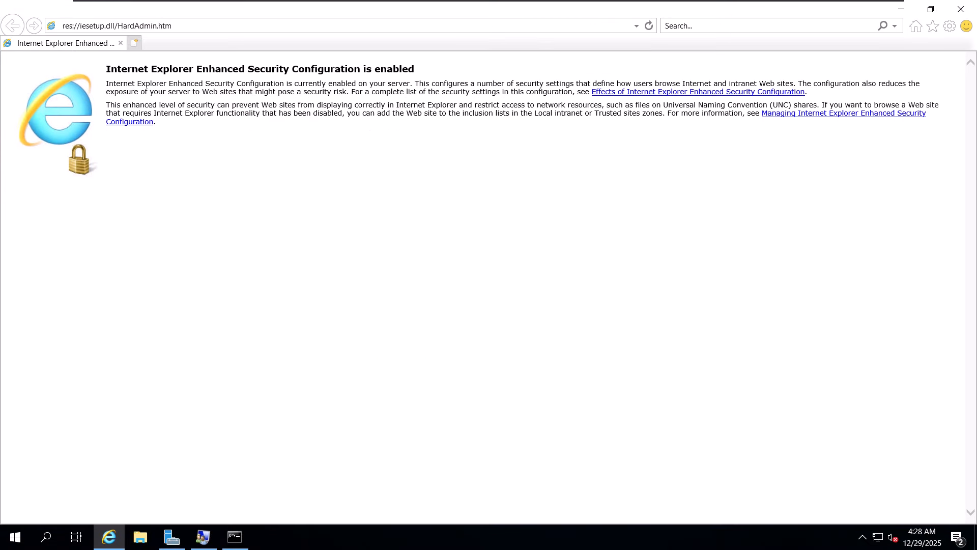
# - Search the web for "download zabbix agent windows", accepting the secure connection and dismissing the blocked-content notice
pyautogui.click(117, 26)
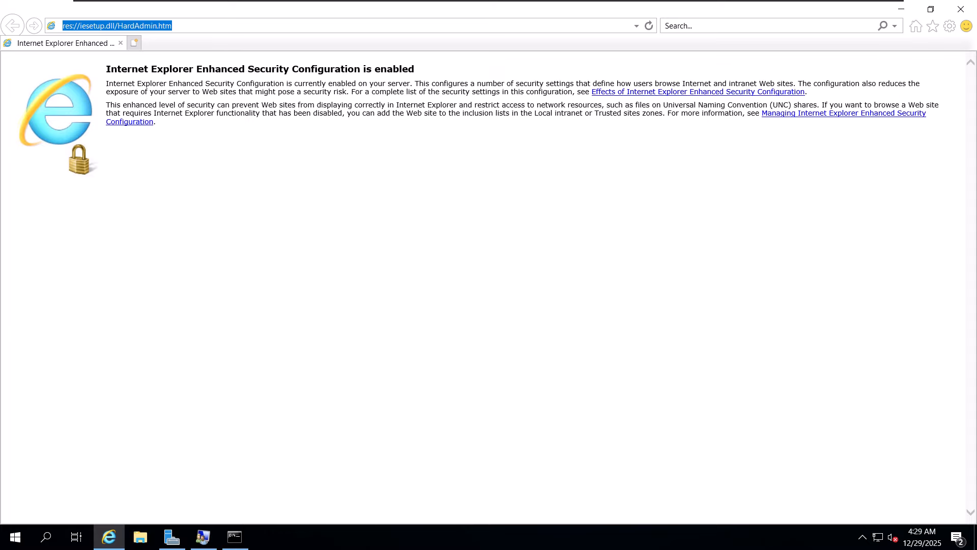
pyautogui.write('d')
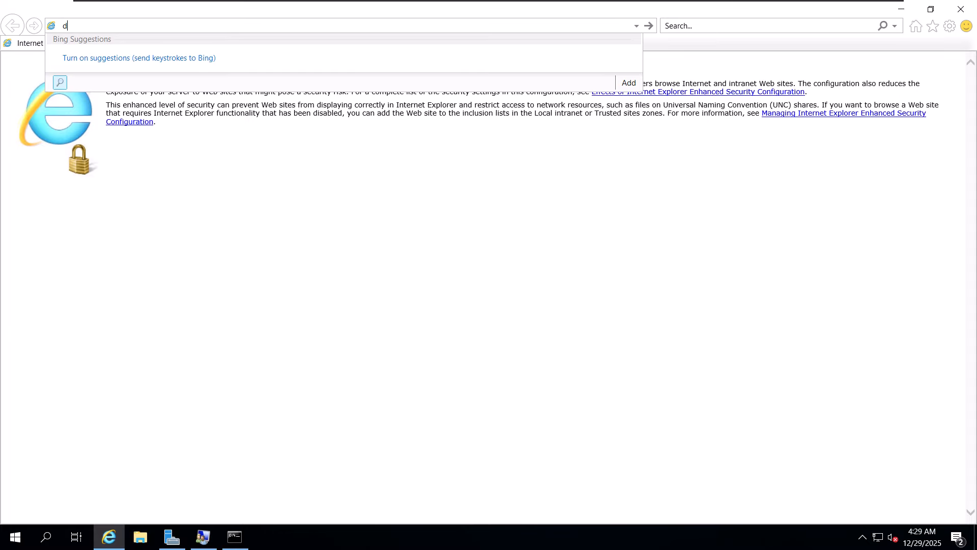
pyautogui.write('ownload')
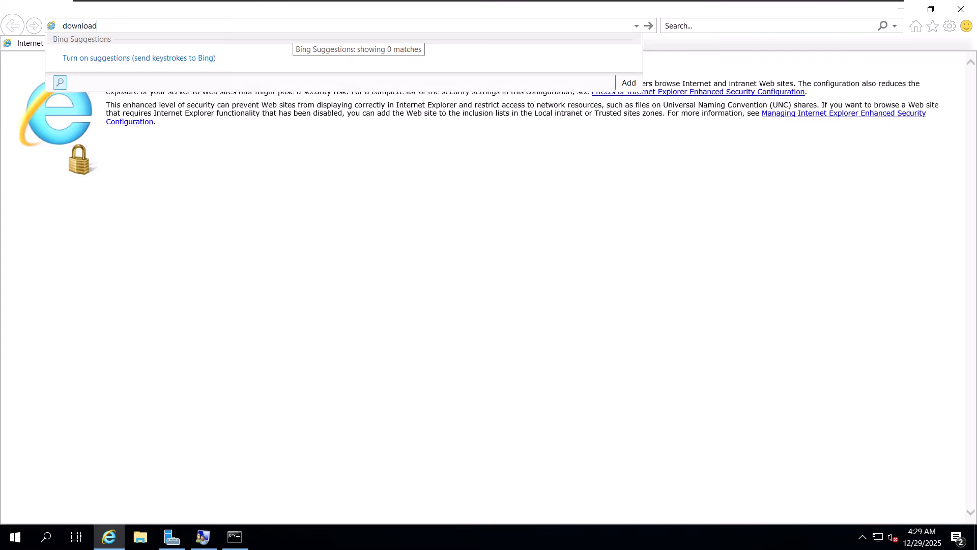
pyautogui.write(' zabbix a')
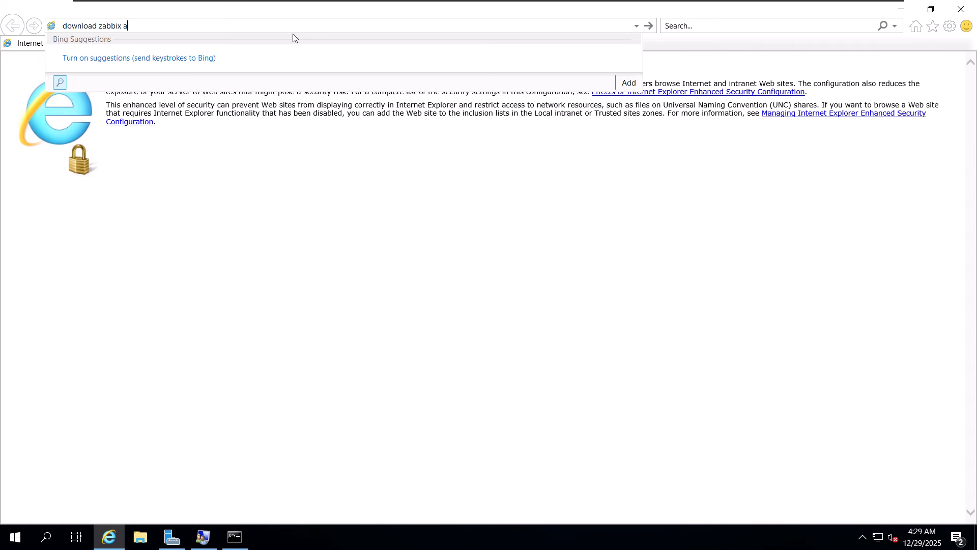
pyautogui.write('gent windows')
pyautogui.press('Return')
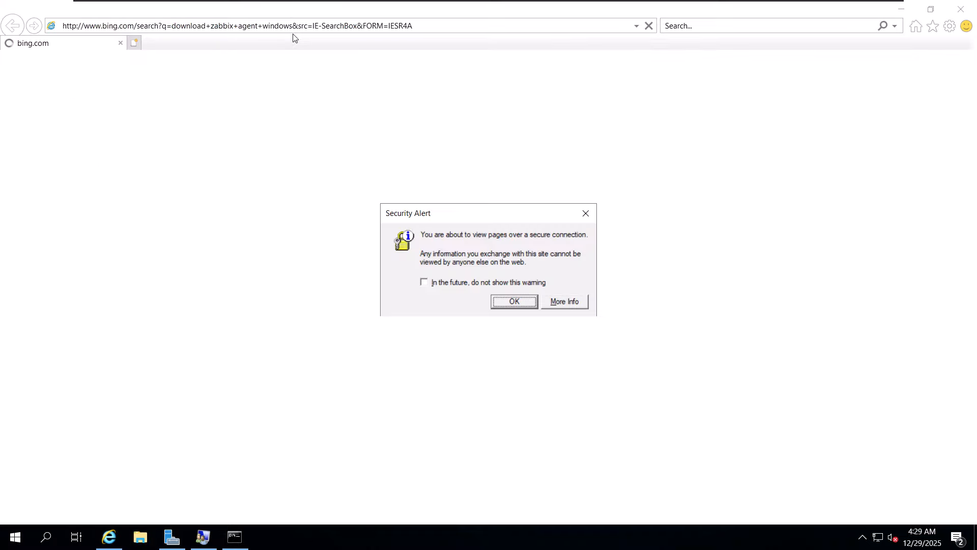
pyautogui.press('Return')
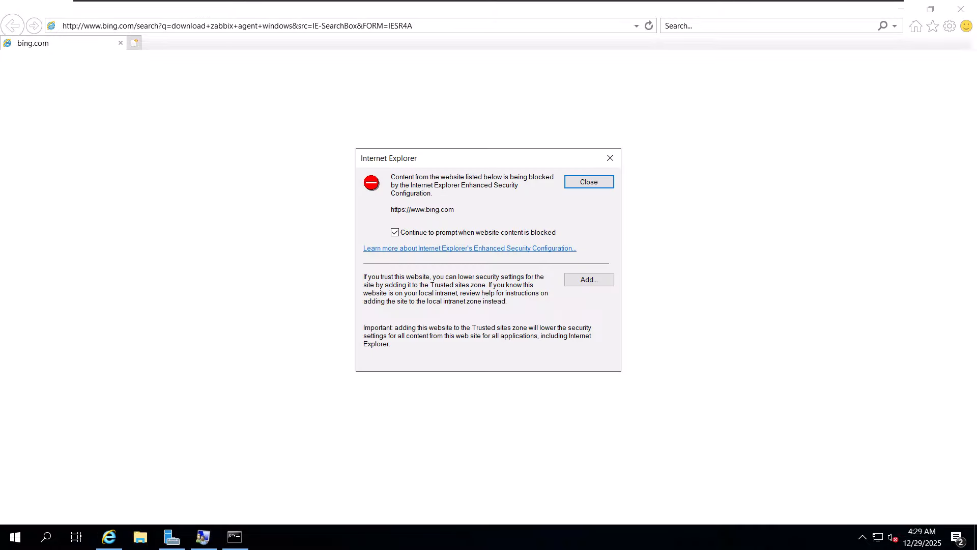
pyautogui.click(588, 181)
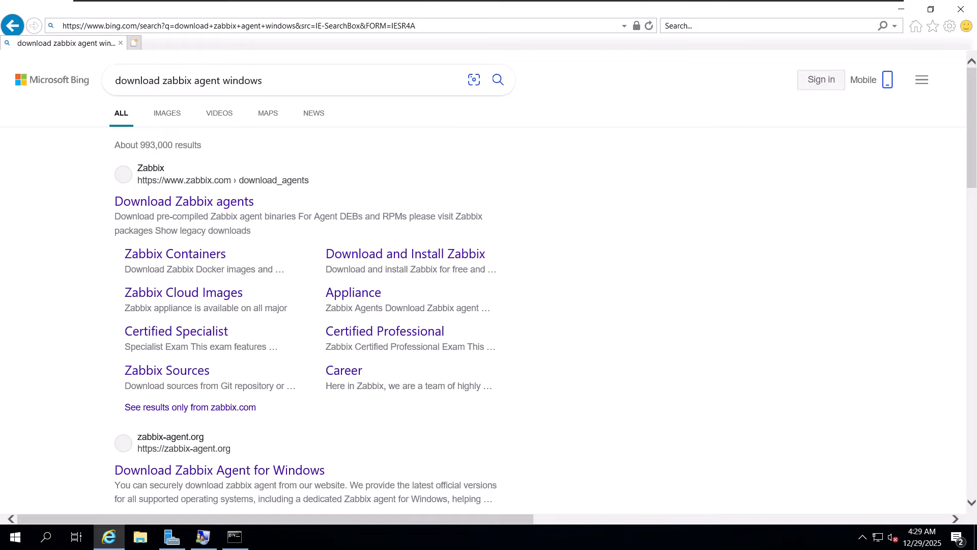
# - Navigate to google.com, continuing past the insecure-connection alert and suppressing that warning for the future
pyautogui.click(239, 25)
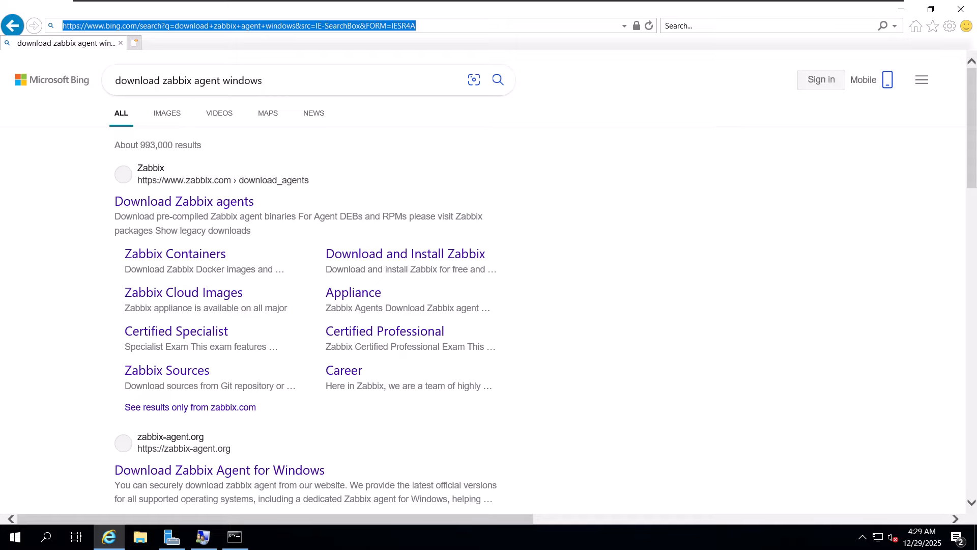
pyautogui.moveTo(278, 81); pyautogui.dragTo(100, 81)
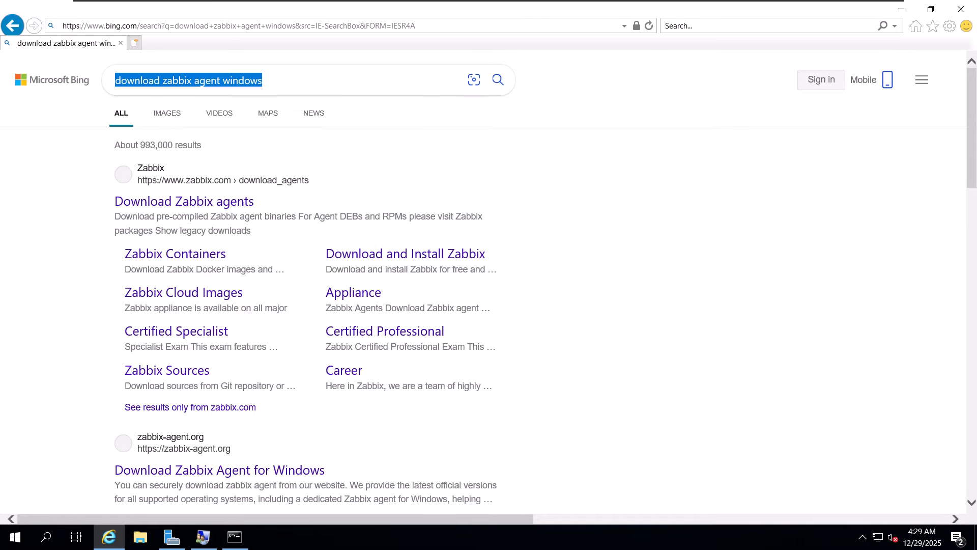
pyautogui.click(240, 26)
pyautogui.write('goog')
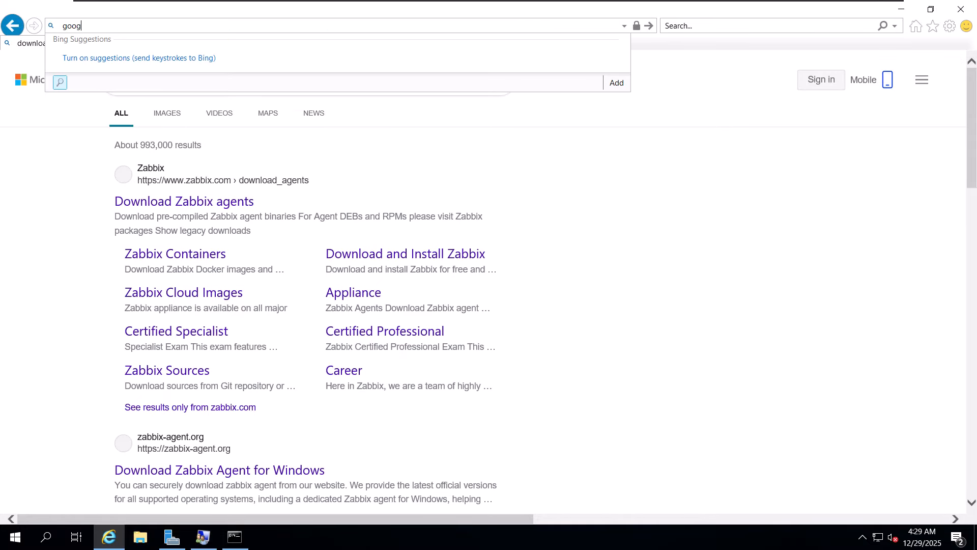
pyautogui.write('le.com')
pyautogui.press('Return')
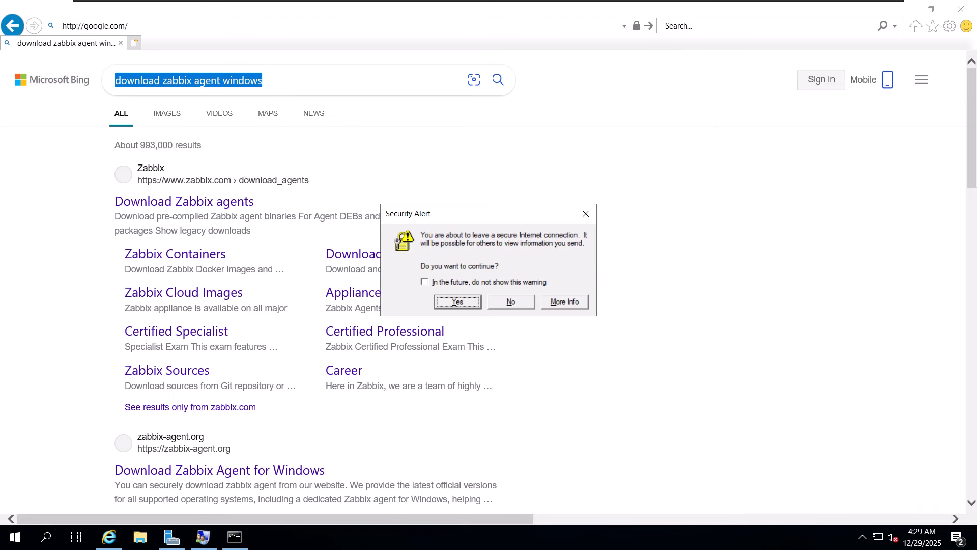
pyautogui.hotkey('alt', 'i')
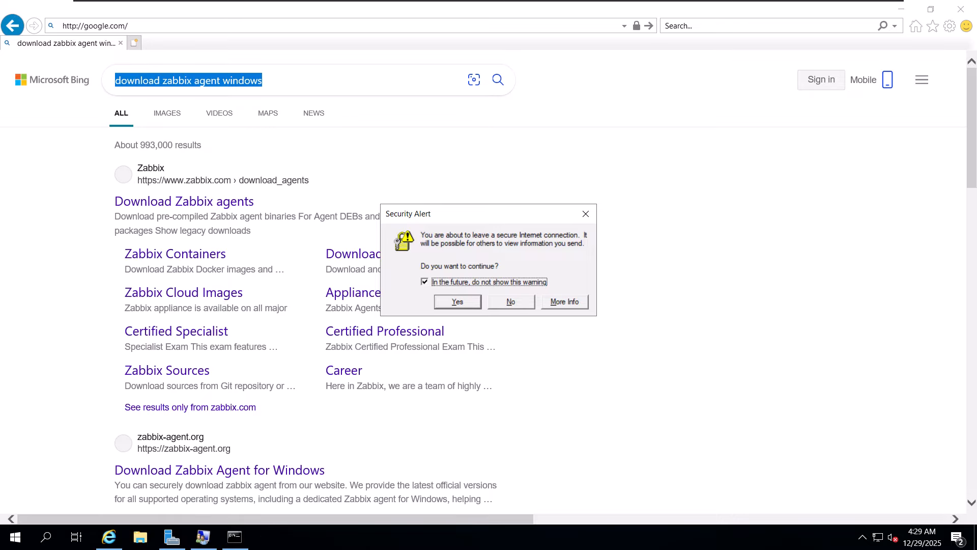
pyautogui.hotkey('alt', 'y')
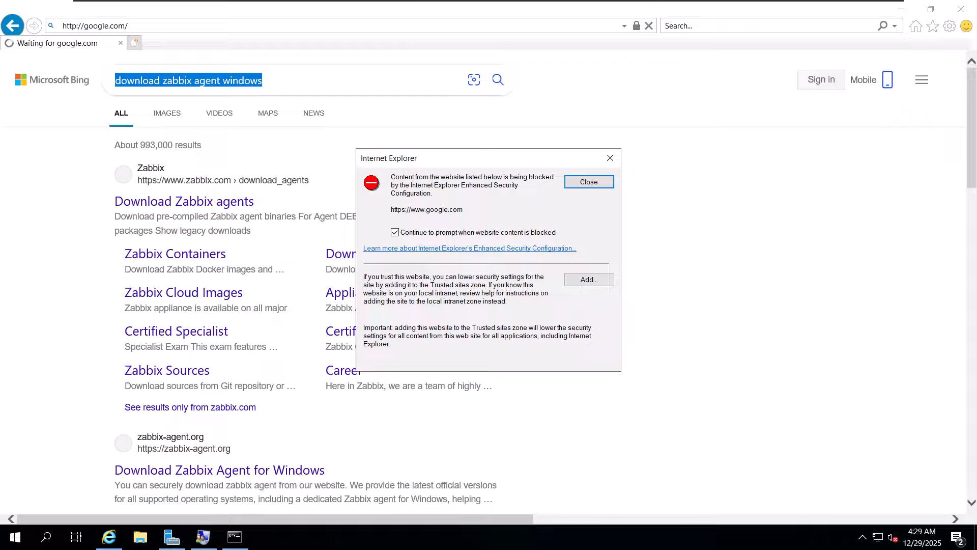
pyautogui.click(589, 280)
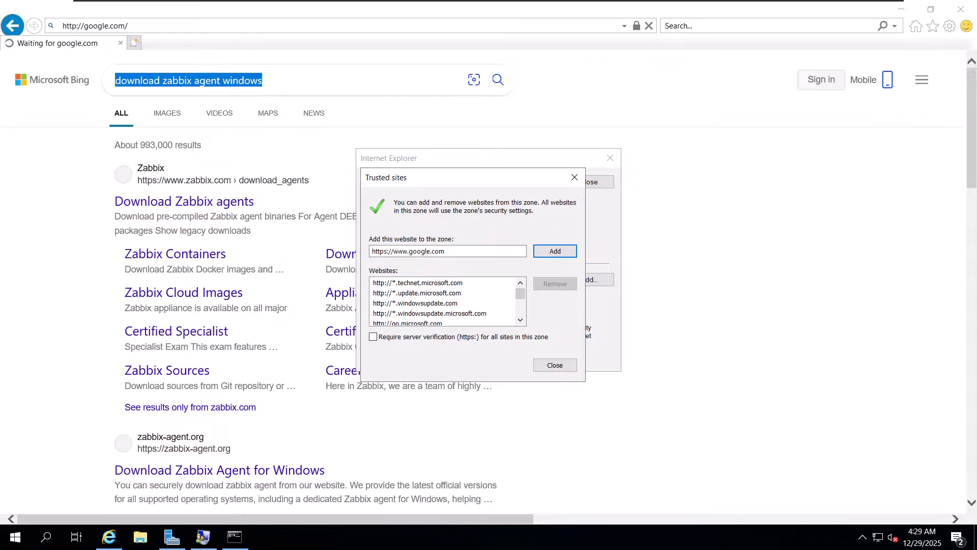
pyautogui.click(555, 251)
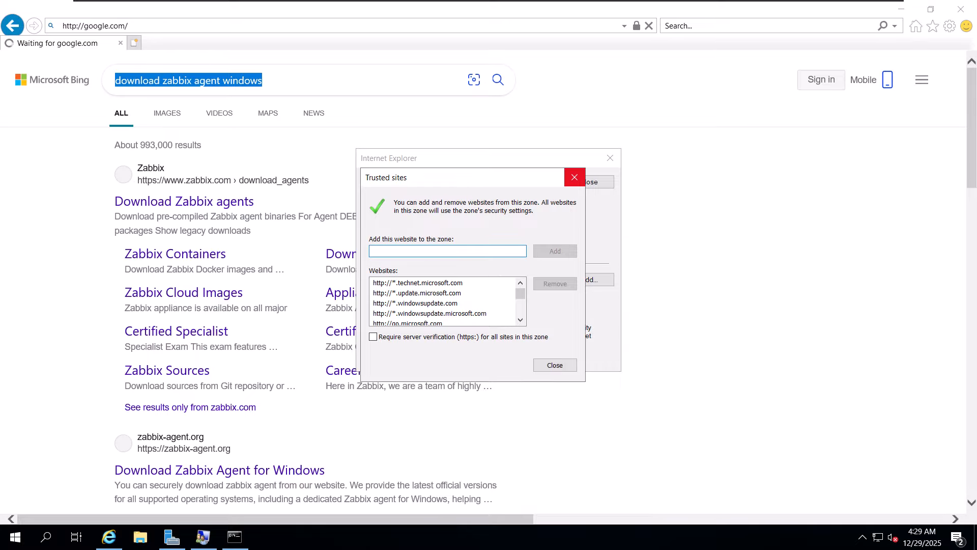
pyautogui.click(554, 365)
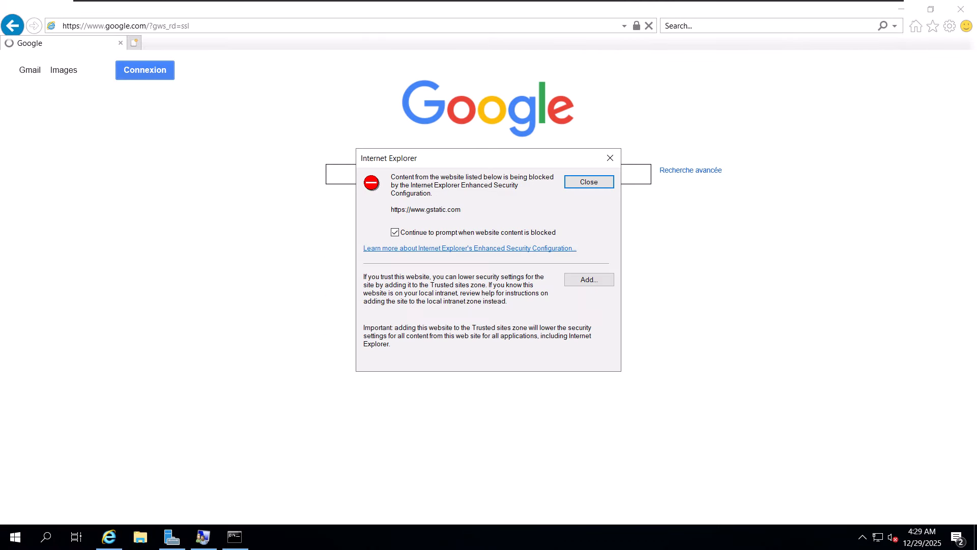
pyautogui.click(588, 280)
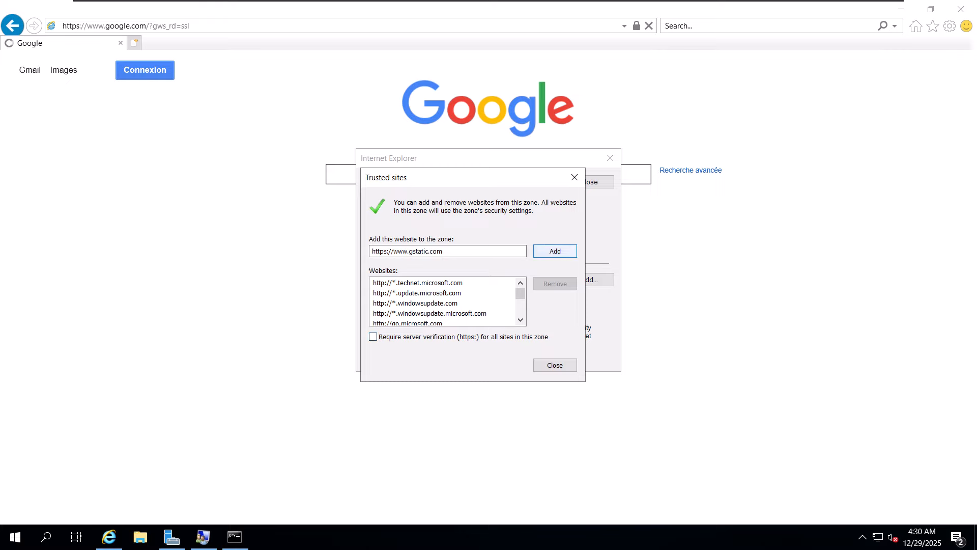
pyautogui.click(555, 251)
pyautogui.click(554, 365)
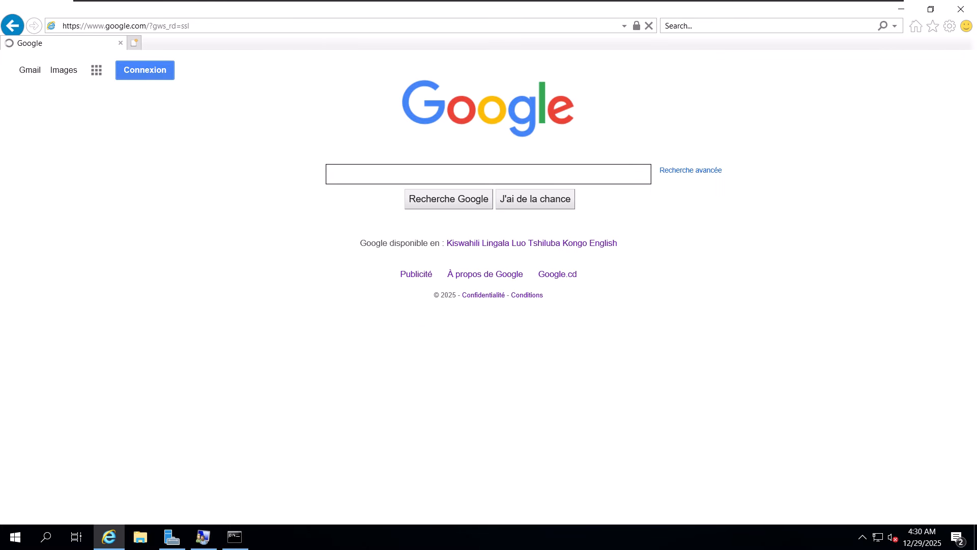
pyautogui.write('download zabbix agent windows')
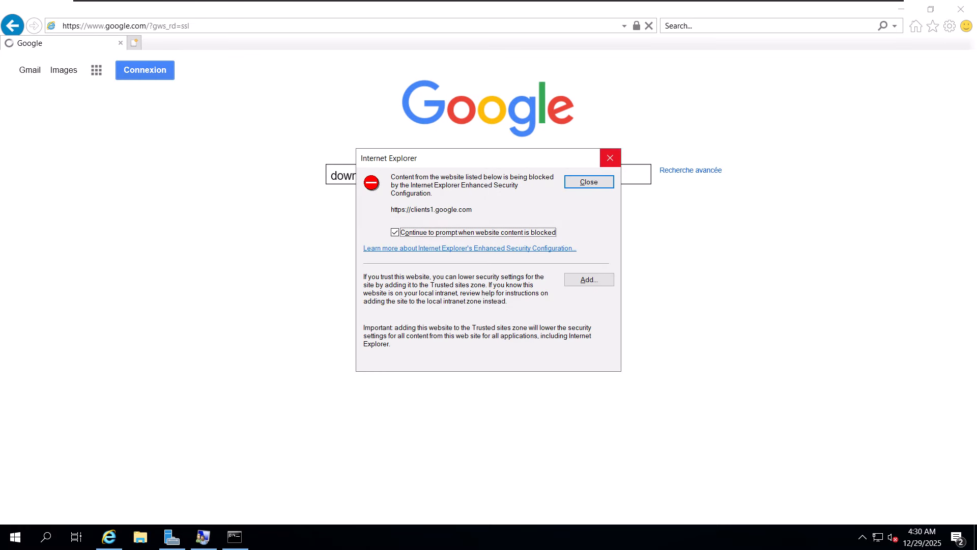
pyautogui.click(589, 279)
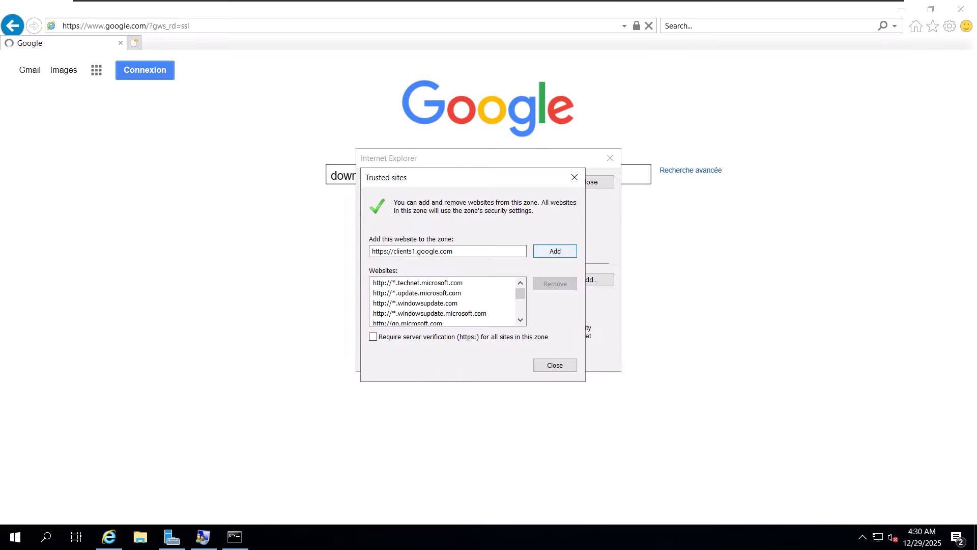
pyautogui.click(555, 251)
pyautogui.click(555, 365)
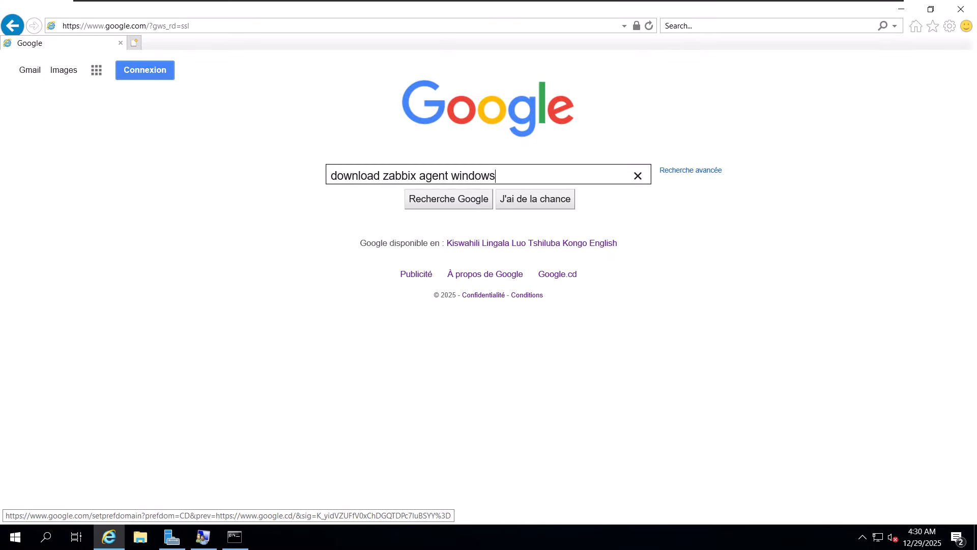
pyautogui.press('Return')
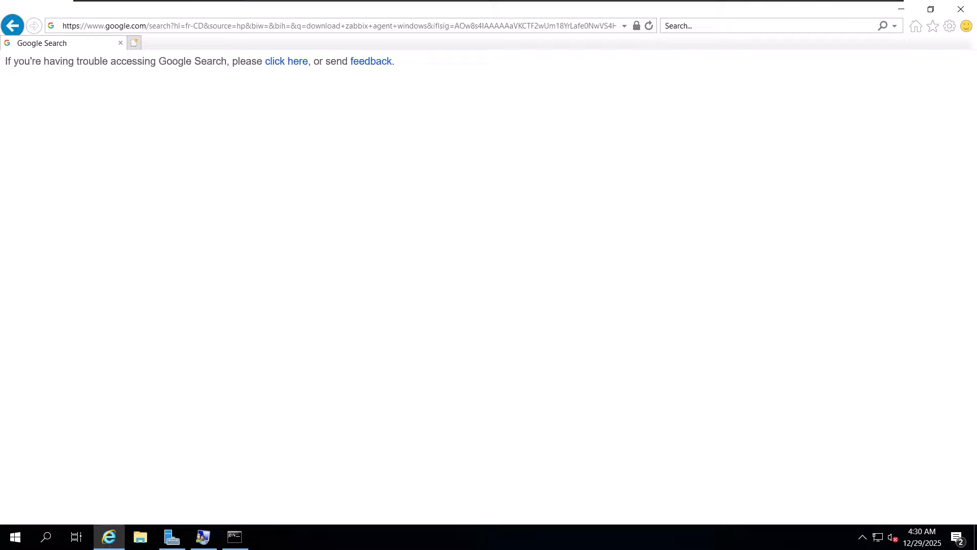
pyautogui.click(287, 62)
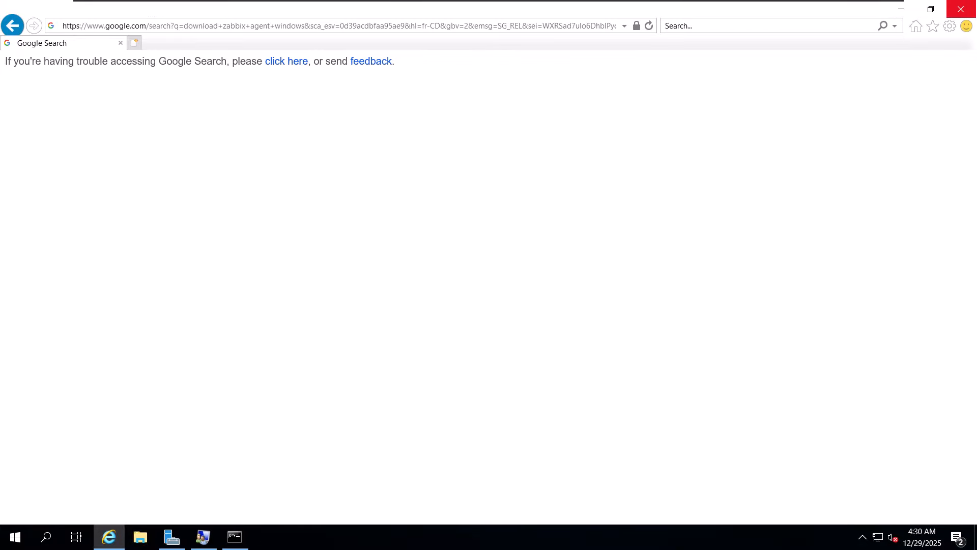
pyautogui.click(960, 9)
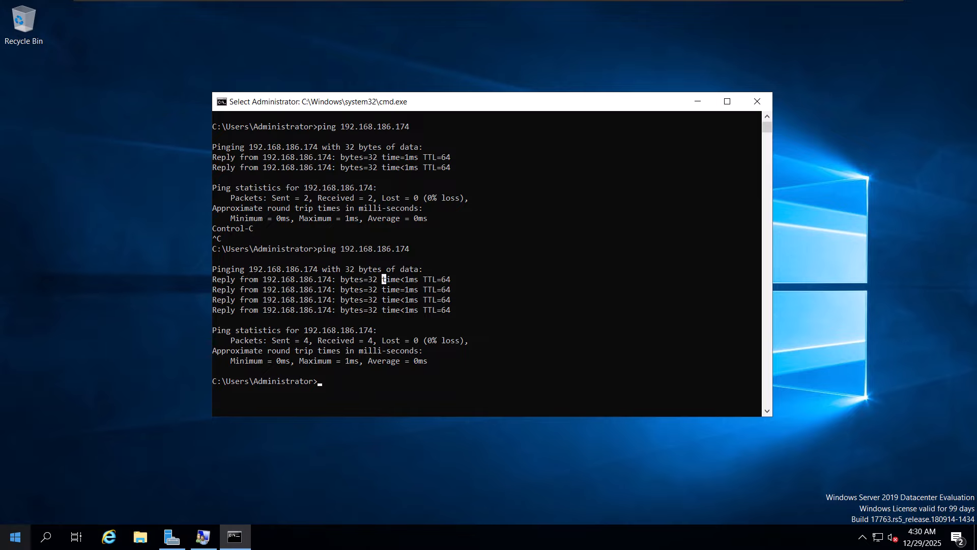
# - Search the Windows server's apps for "edge" once more and dismiss the search
pyautogui.press('super')
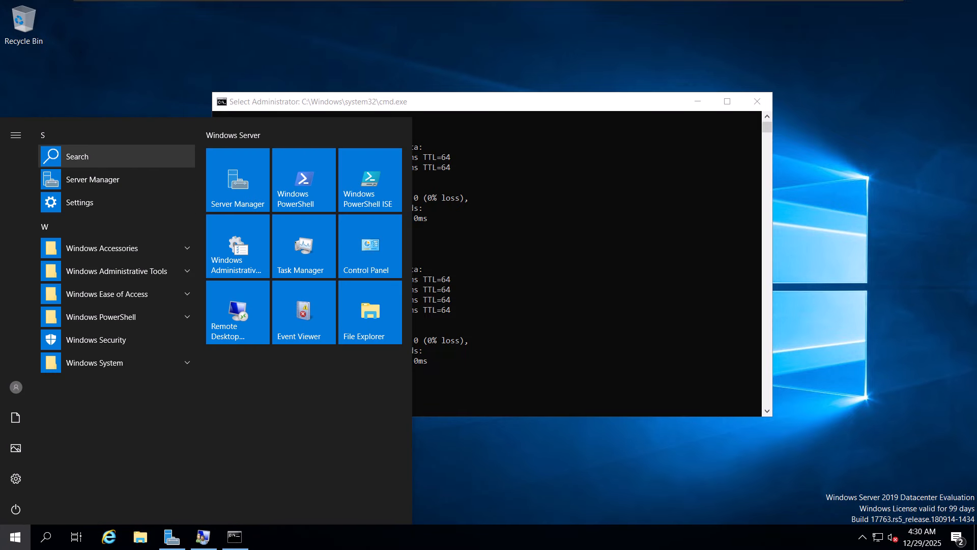
pyautogui.press('Return')
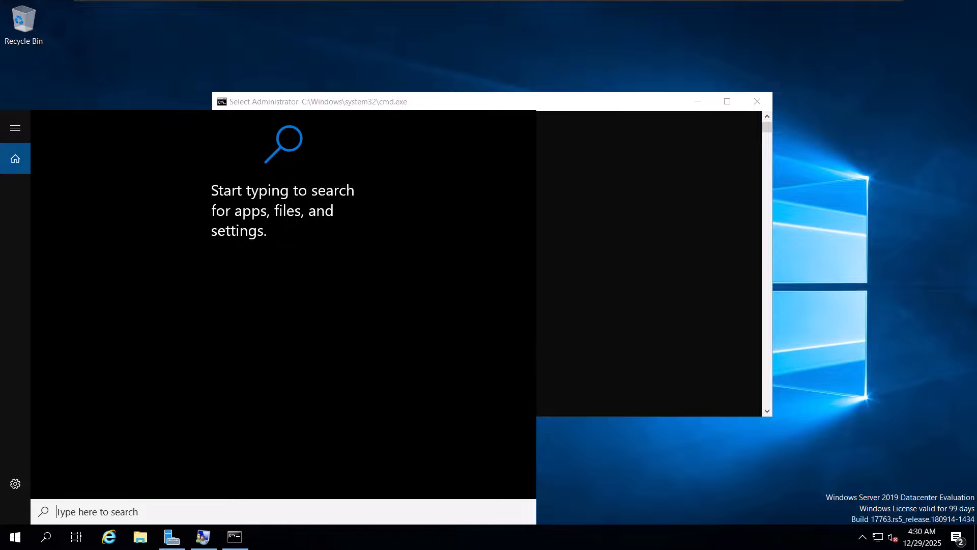
pyautogui.write('ed')
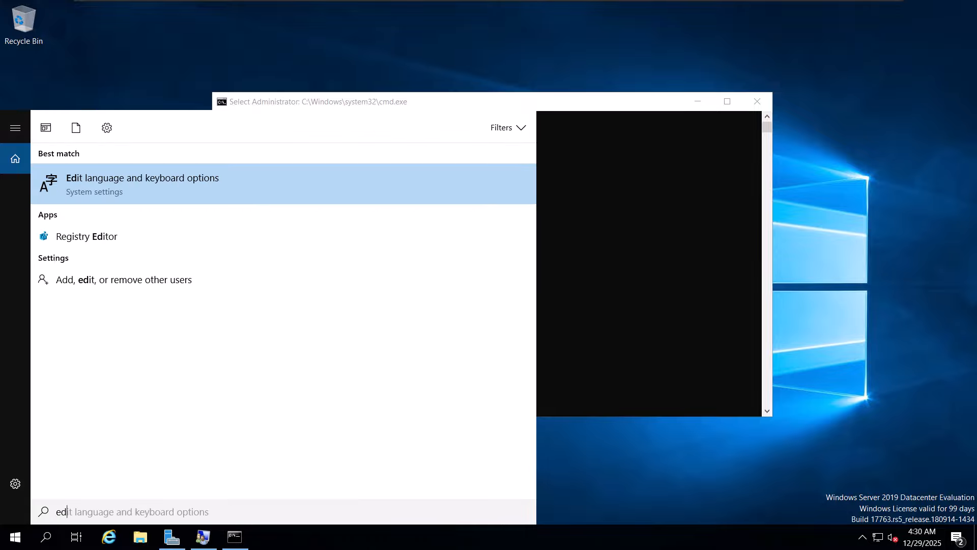
pyautogui.press('BackSpace')
pyautogui.press('BackSpace')
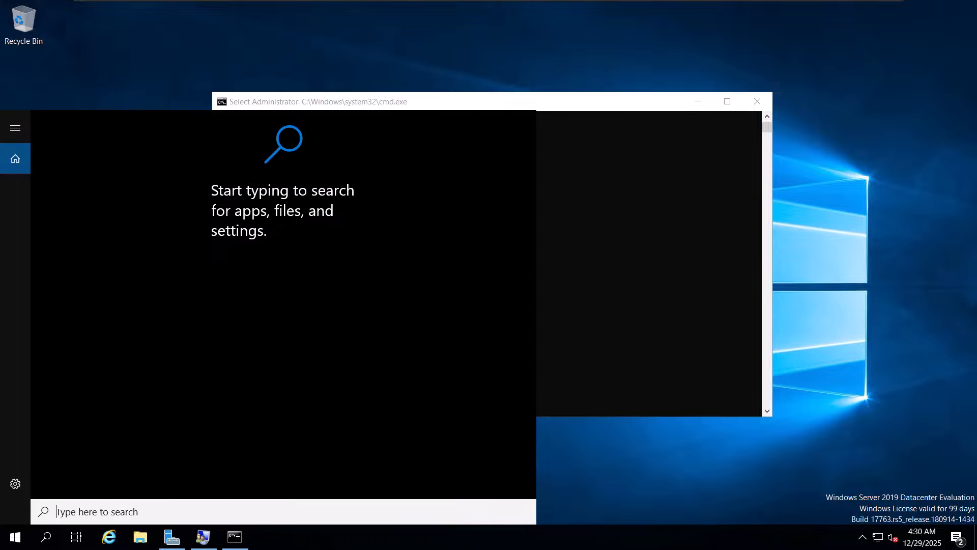
pyautogui.write('ed')
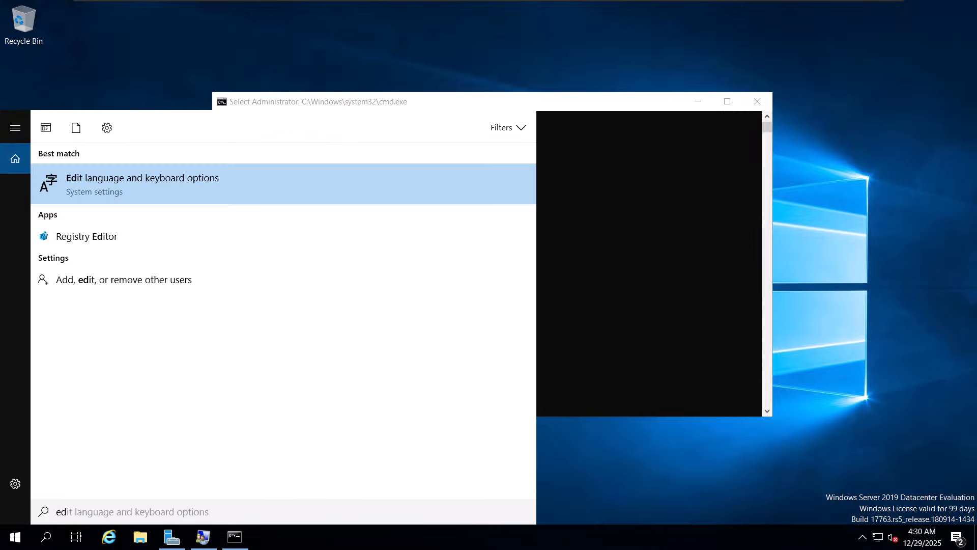
pyautogui.write('ge')
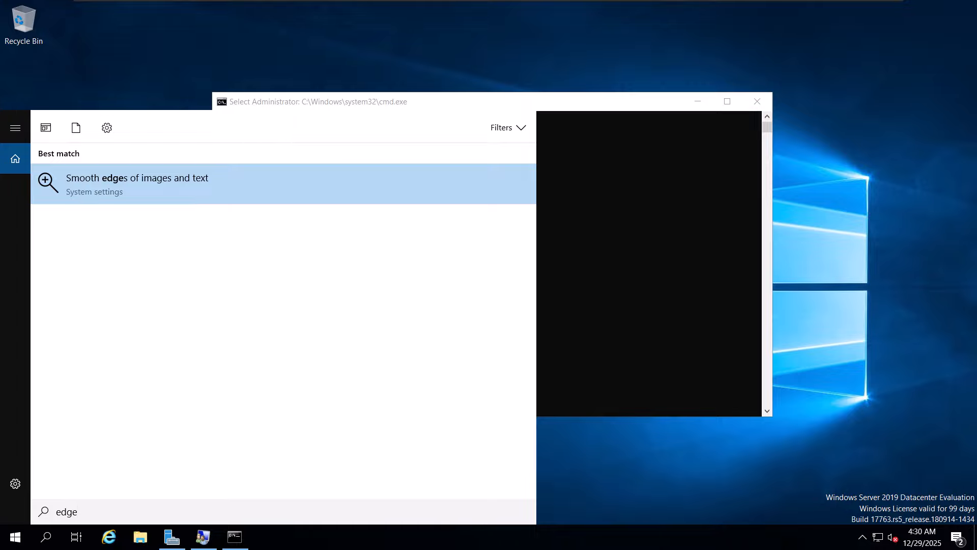
pyautogui.press('BackSpace')
pyautogui.press('BackSpace')
pyautogui.press('BackSpace')
pyautogui.press('BackSpace')
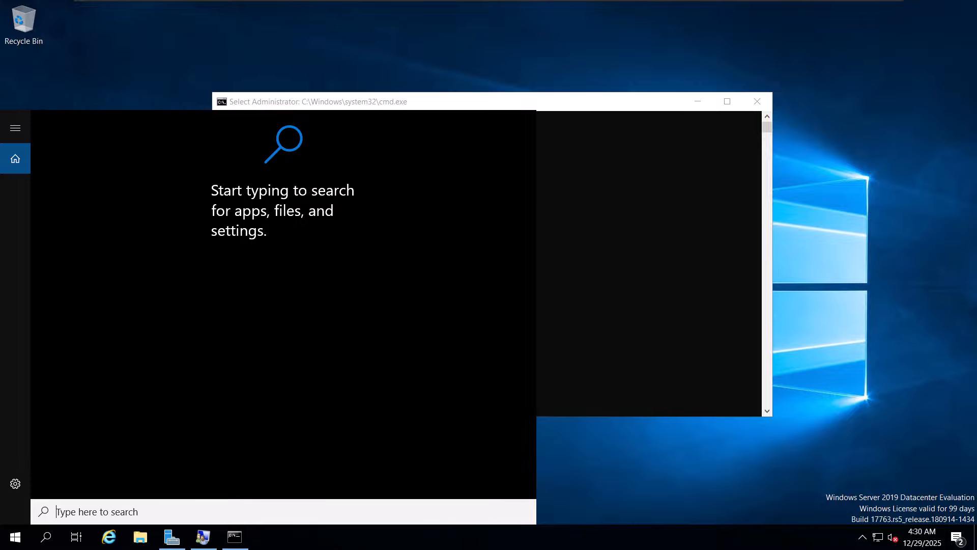
pyautogui.press('Escape')
# - Take the Windows_Srv2019 virtual machine out of full-screen view and browse further apps on the host's taskbar
pyautogui.moveTo(488, 0)
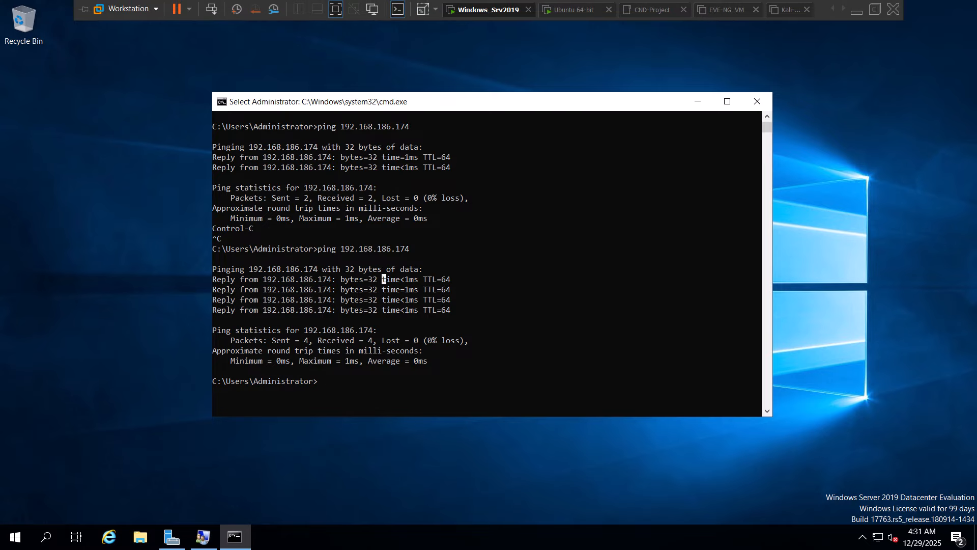
pyautogui.click(335, 8)
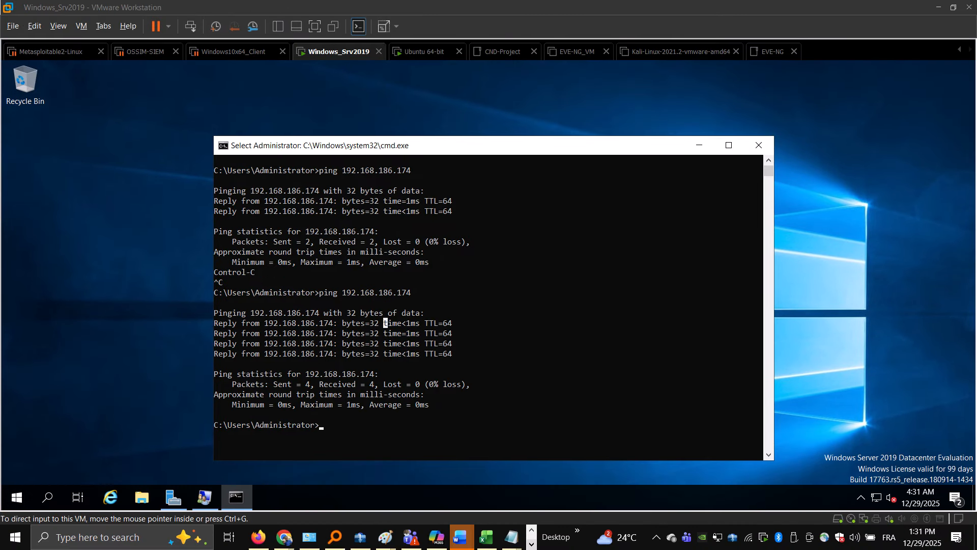
pyautogui.click(531, 543)
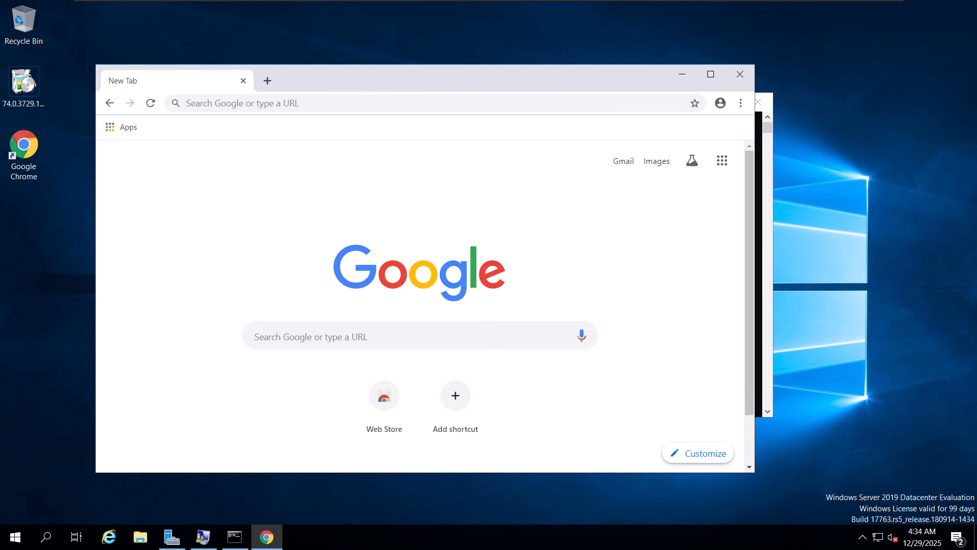
# - Reposition the Chrome window higher on the server's desktop and open google.com in it
pyautogui.moveTo(360, 79); pyautogui.dragTo(383, 36)
pyautogui.click(387, 293)
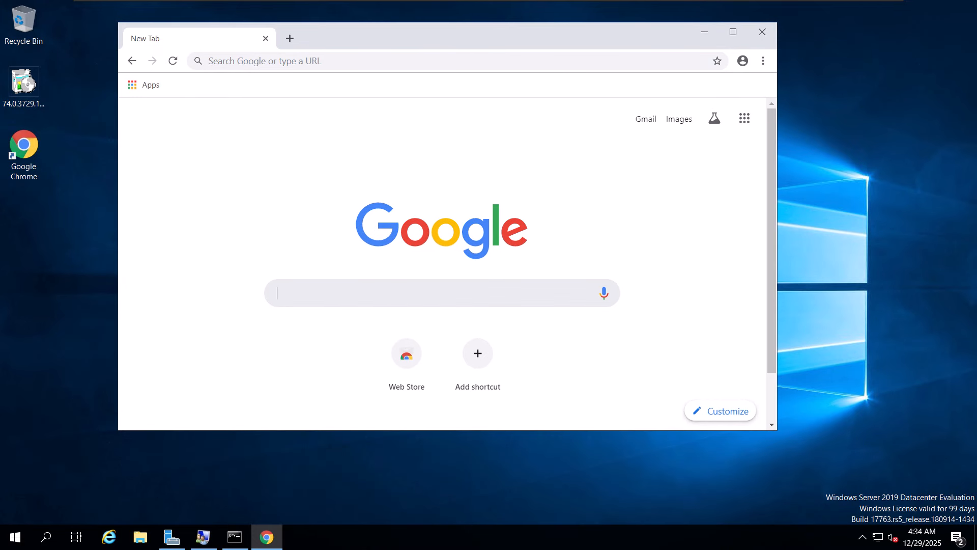
pyautogui.click(356, 61)
pyautogui.write('go')
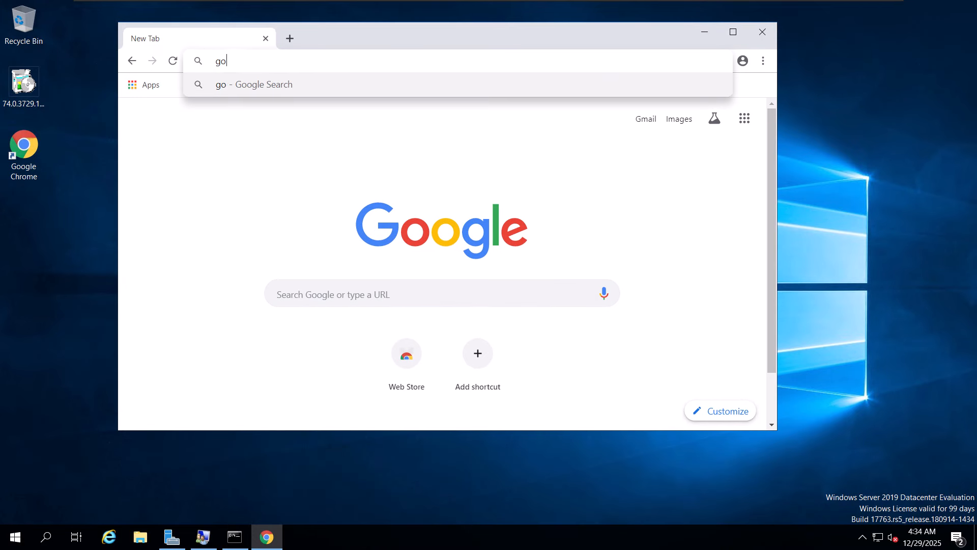
pyautogui.write('ogle.com')
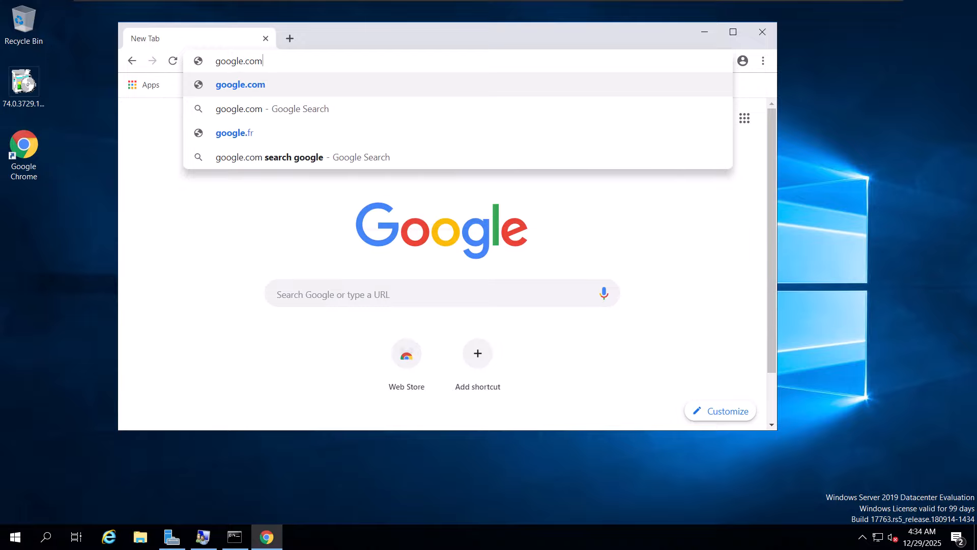
pyautogui.press('Return')
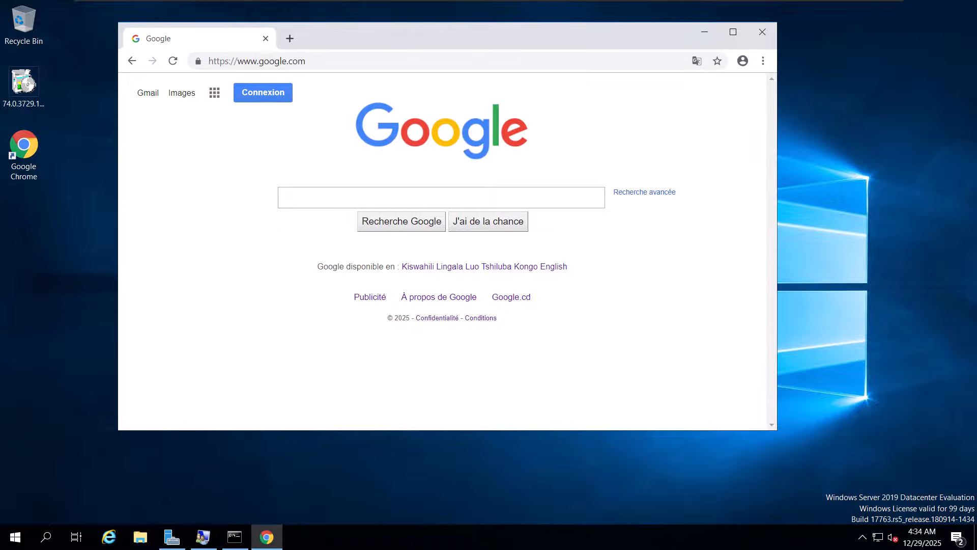
# - Search Google for "zabbix agent windows download" and open the "Télécharger les agents Zabbix" result in the maximized browser window
pyautogui.write('zabbix')
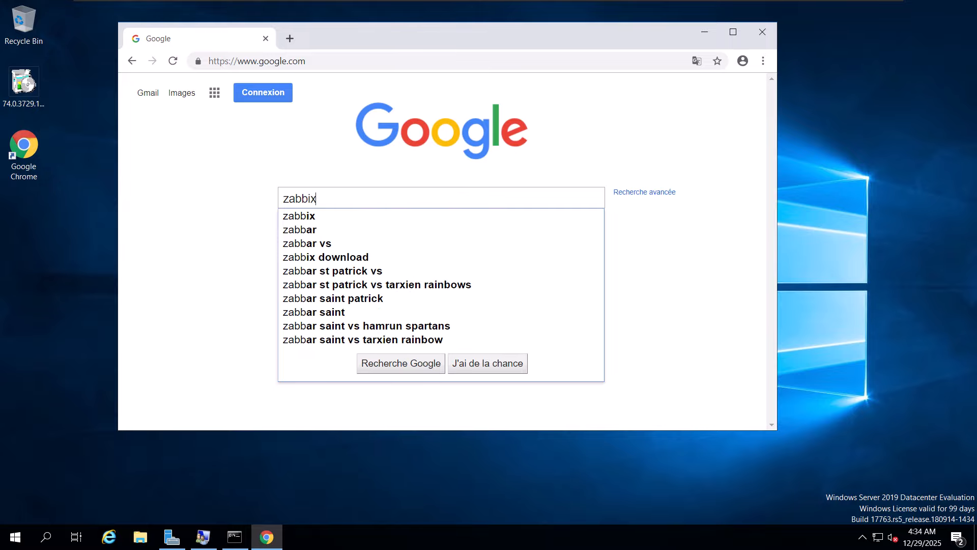
pyautogui.write(' agent')
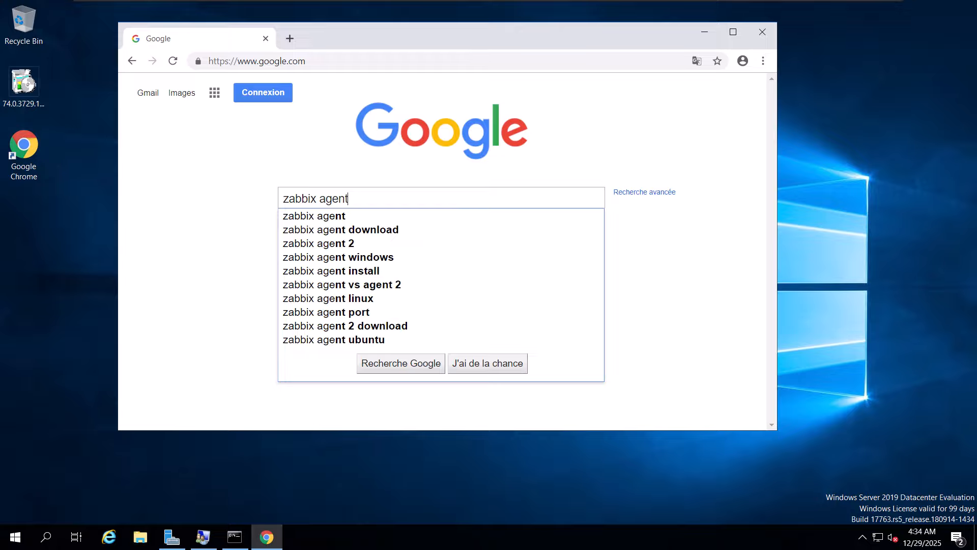
pyautogui.write(' wind')
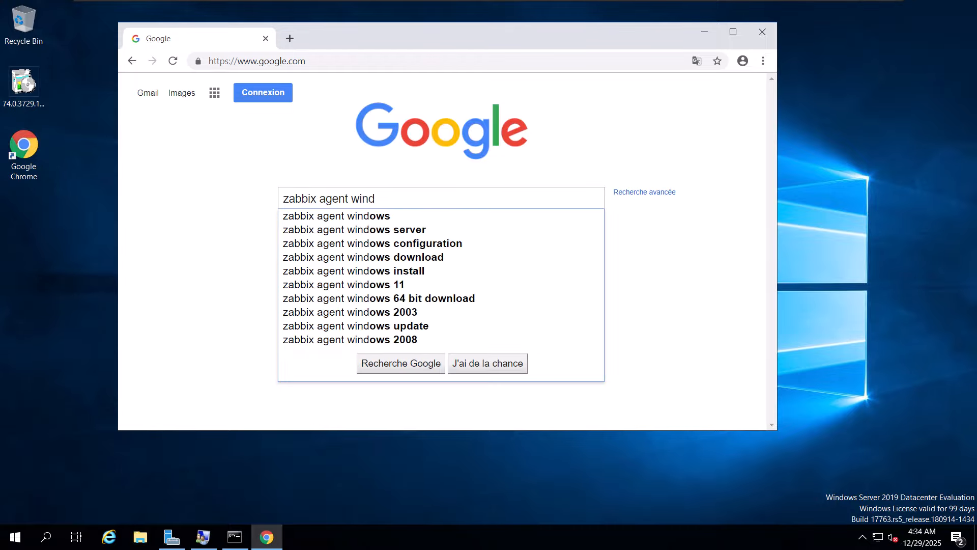
pyautogui.press('Down')
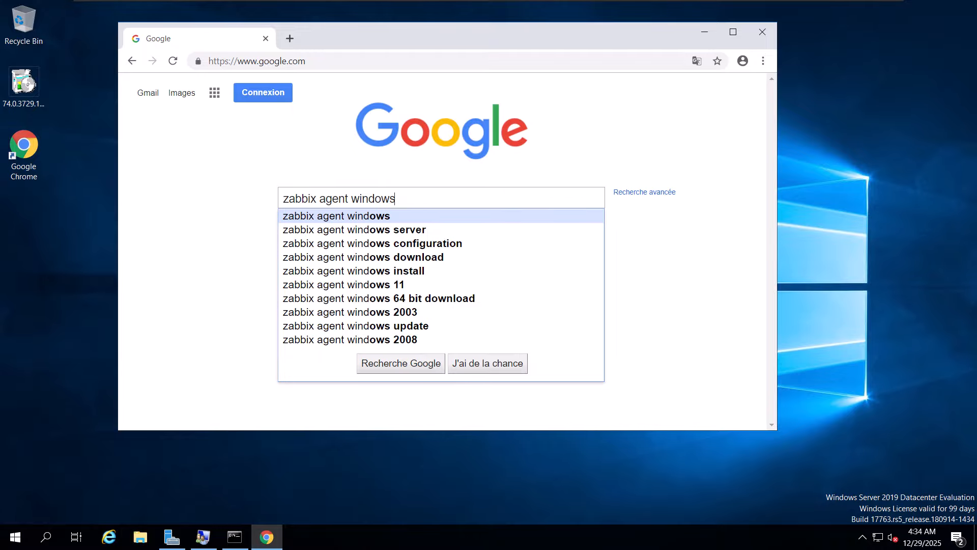
pyautogui.press('Down')
pyautogui.press('Down')
pyautogui.press('Down')
pyautogui.press('Return')
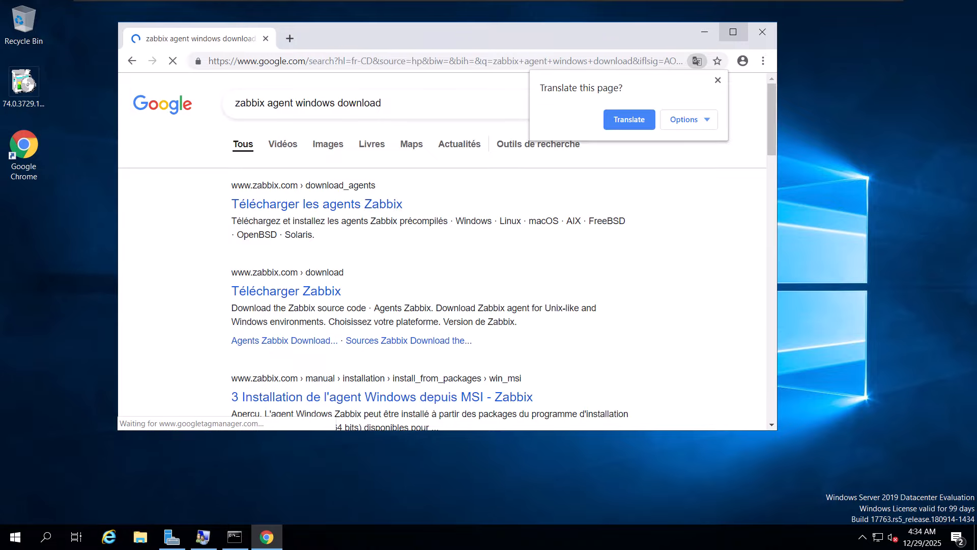
pyautogui.click(733, 31)
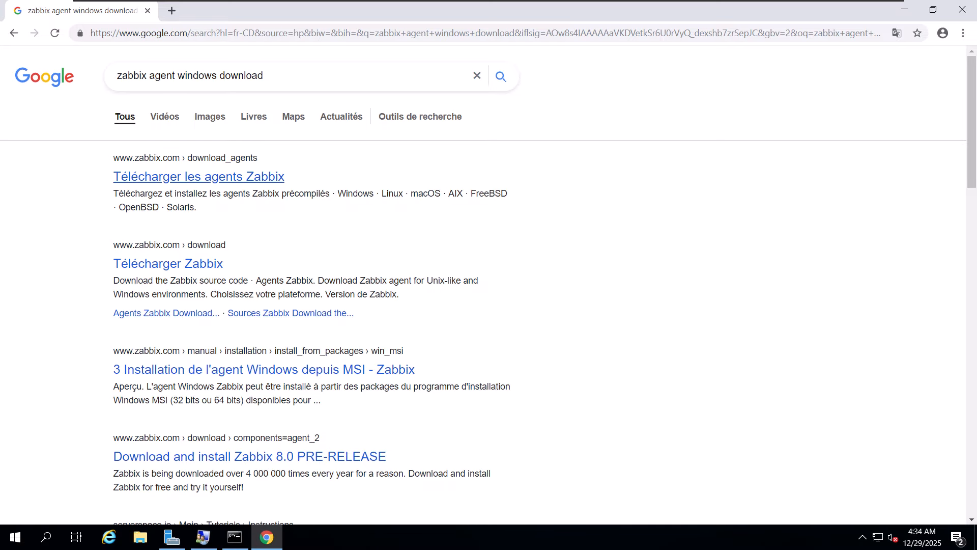
pyautogui.click(198, 176)
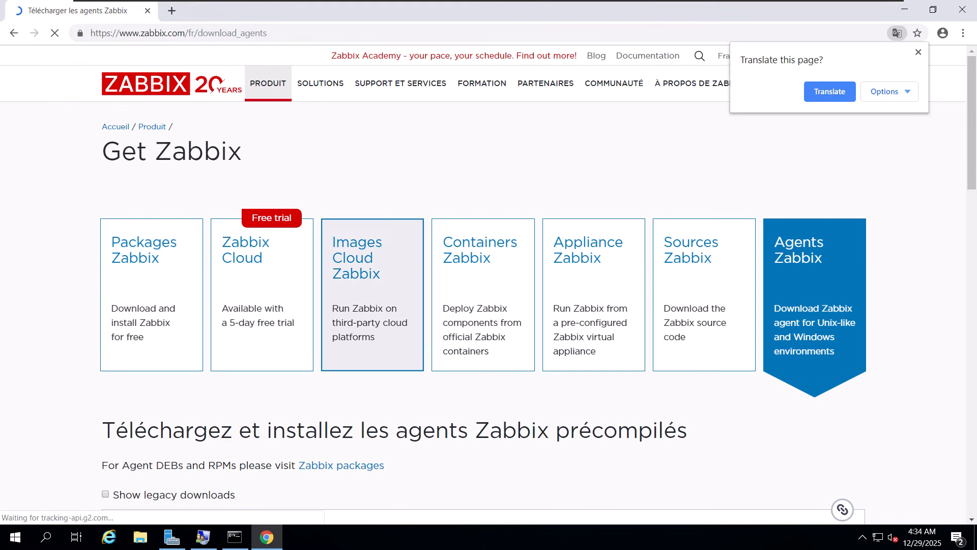
# - Choose Server 2016 + as the Windows operating system version for the precompiled Zabbix agent
pyautogui.scroll(-7, 317, 280)
pyautogui.scroll(1, 317, 280)
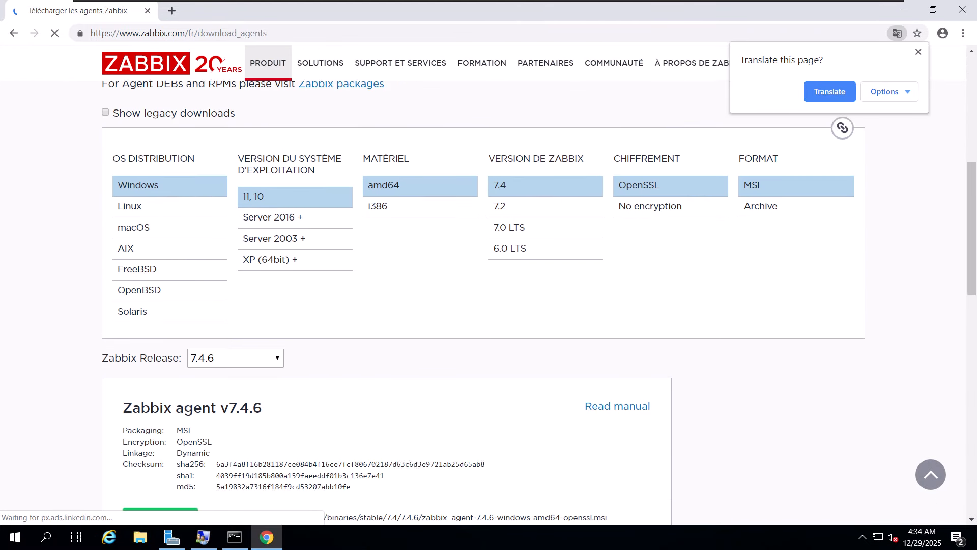
pyautogui.scroll(-7, 483, 280)
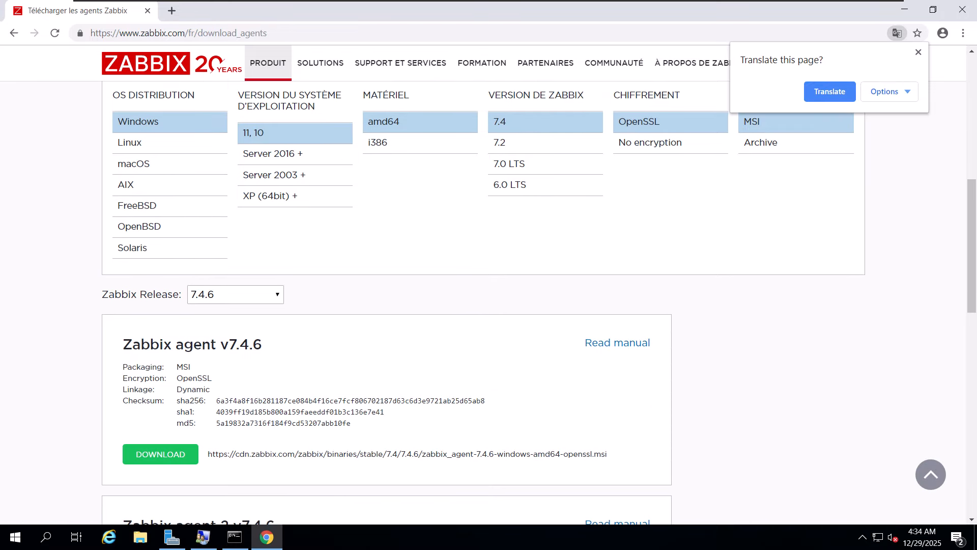
pyautogui.scroll(3, 270, 292)
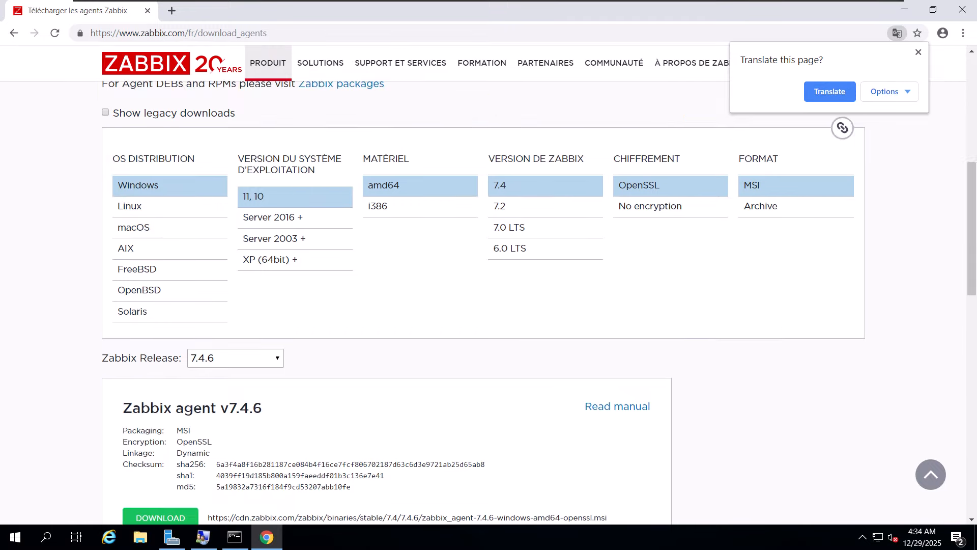
pyautogui.scroll(-1, 270, 292)
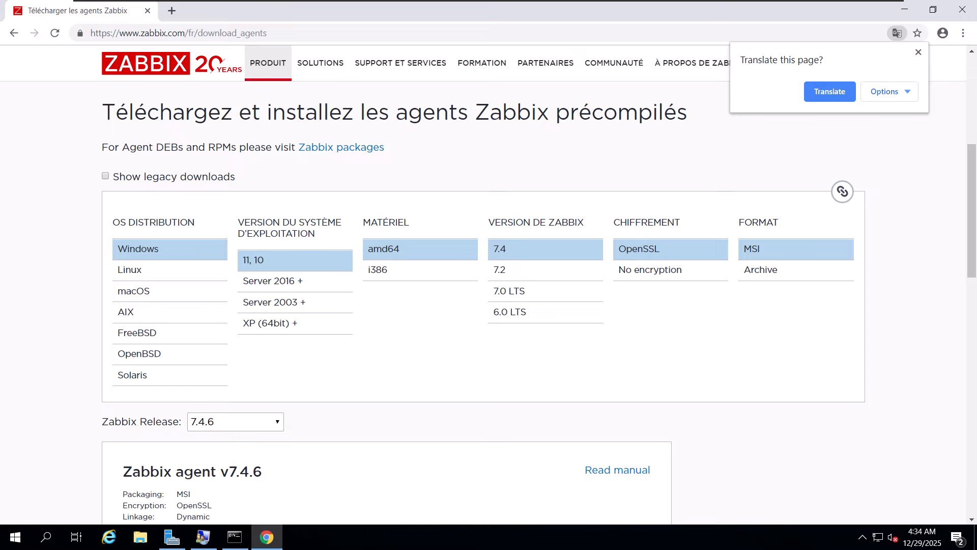
pyautogui.scroll(-1, 484, 300)
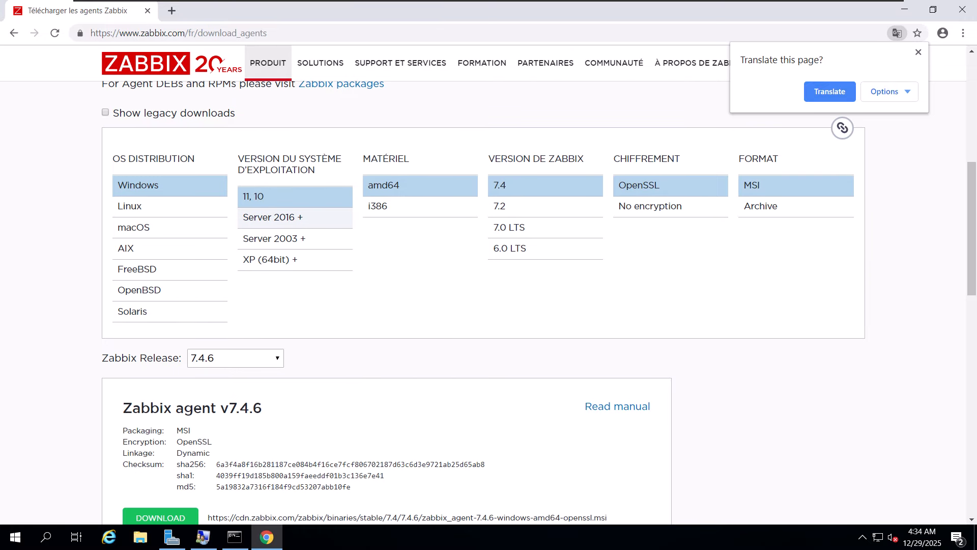
pyautogui.click(270, 217)
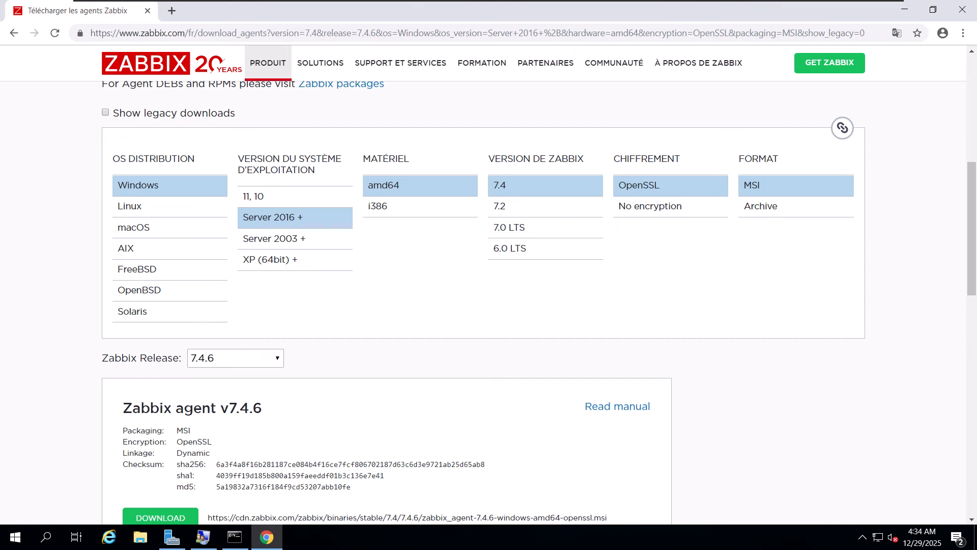
# - Download the MSI package of Zabbix agent v7.4.6, not the agent 2 package
pyautogui.scroll(-2, 488, 285)
pyautogui.scroll(3, 488, 285)
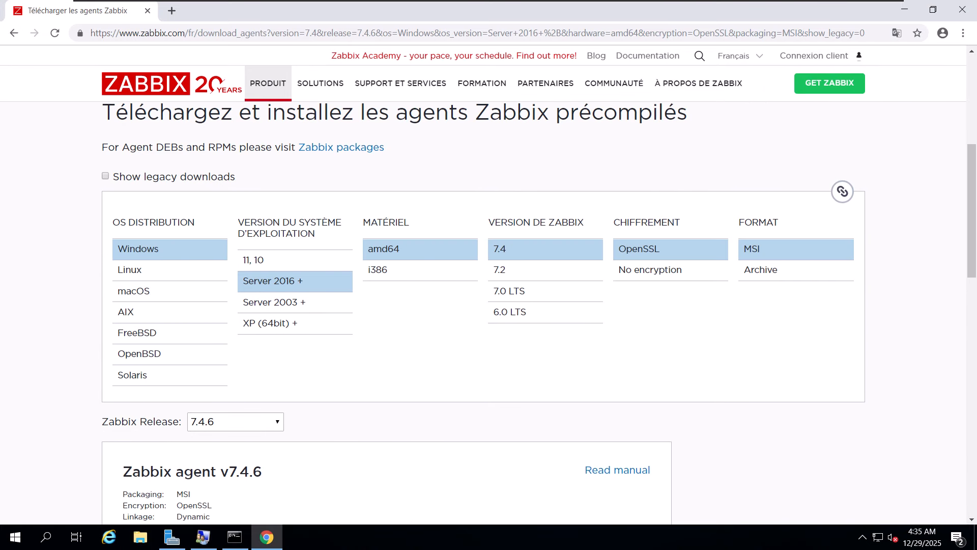
pyautogui.scroll(-6, 488, 285)
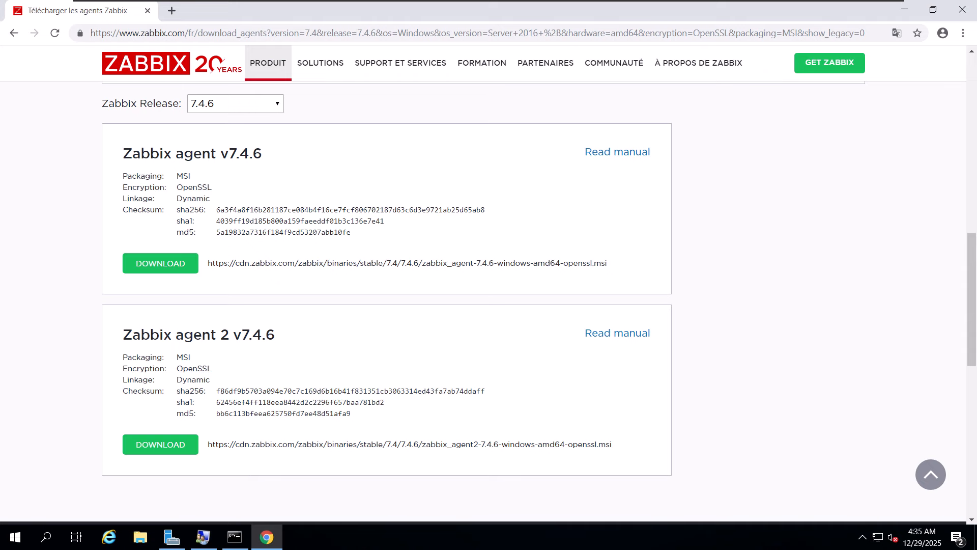
pyautogui.scroll(-5, 489, 285)
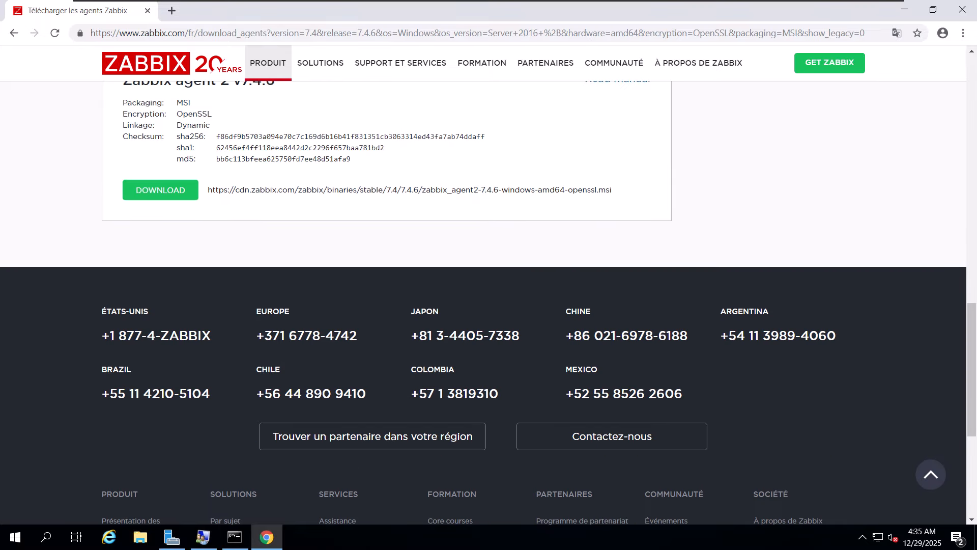
pyautogui.scroll(5, 489, 284)
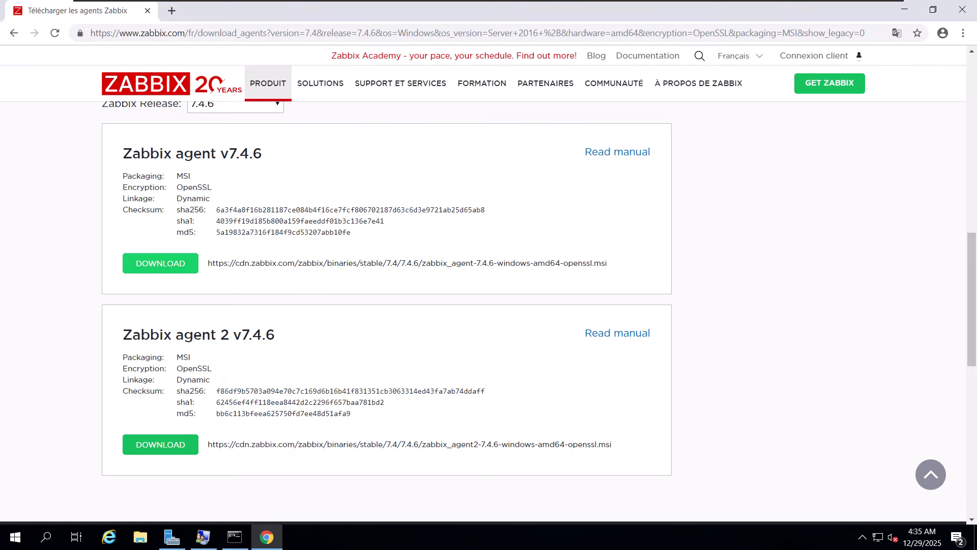
pyautogui.click(160, 263)
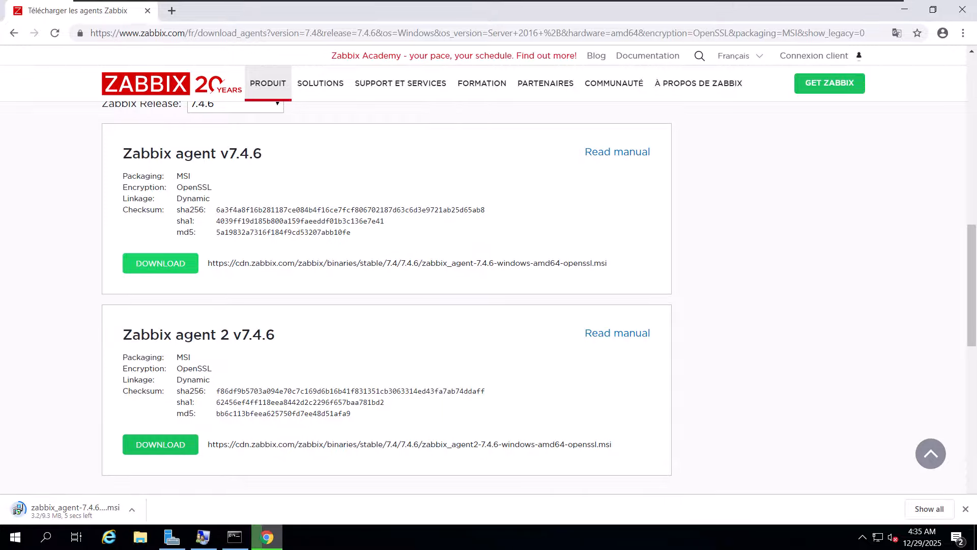
pyautogui.scroll(3, 488, 295)
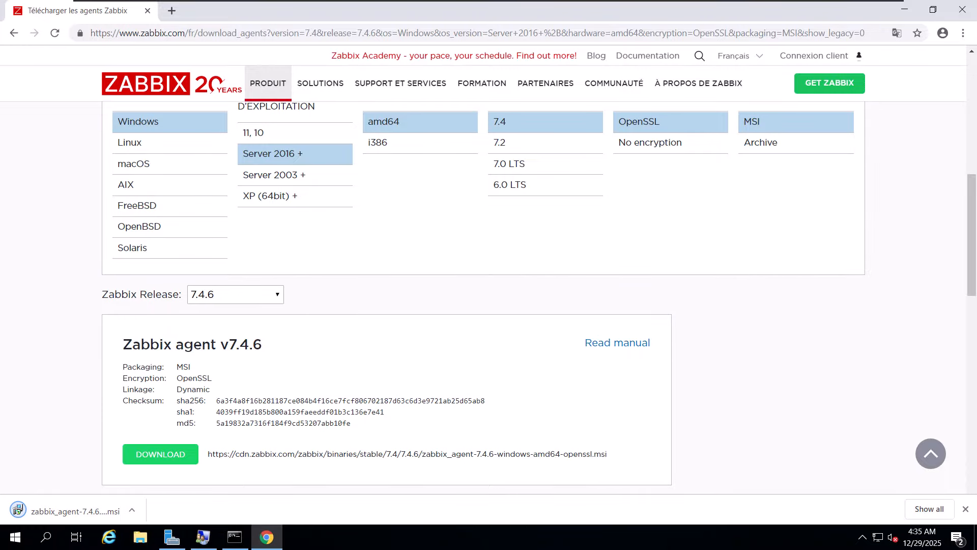
# - Run the downloaded zabbix_agent-7.4.6 installer from its folder, accept the license agreement and keep the default features and install location
pyautogui.click(132, 509)
pyautogui.click(165, 465)
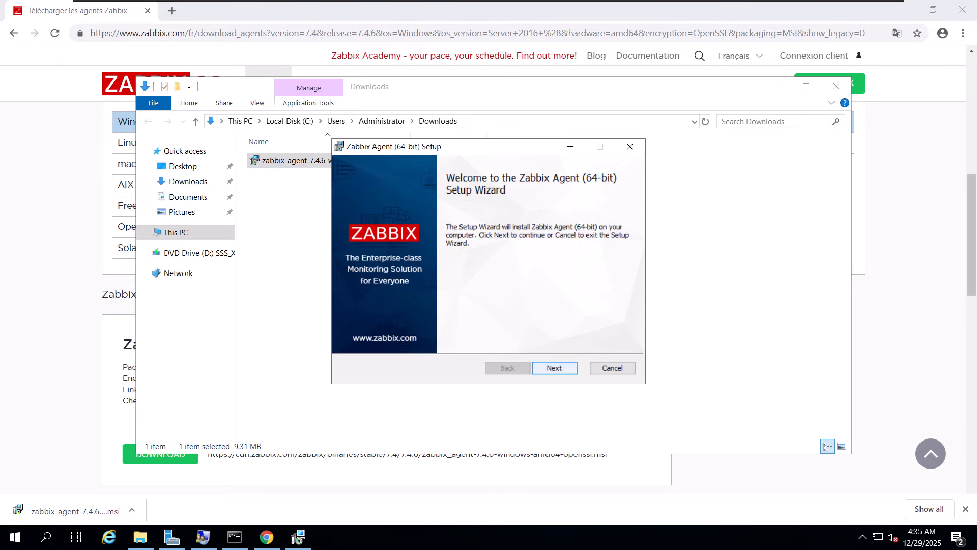
pyautogui.click(554, 368)
pyautogui.click(353, 338)
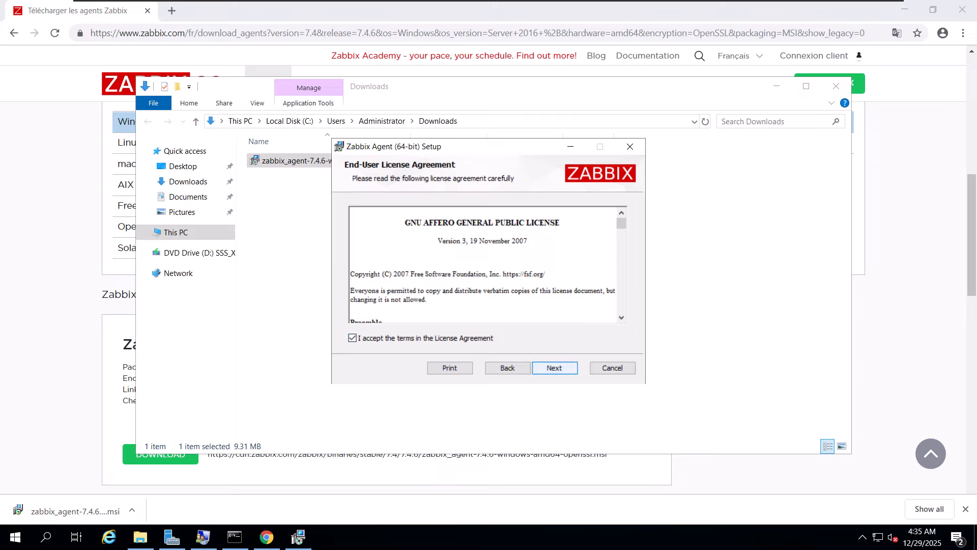
pyautogui.click(555, 368)
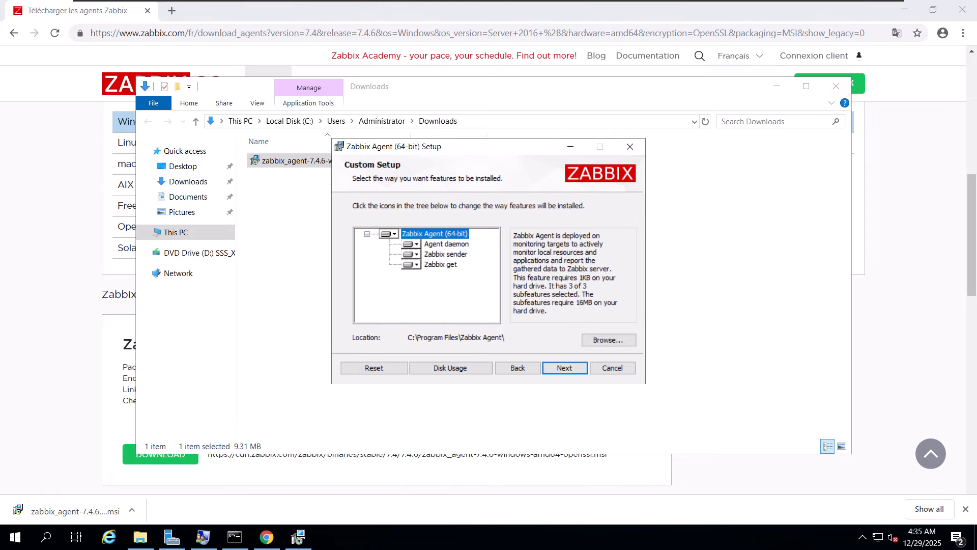
pyautogui.click(555, 367)
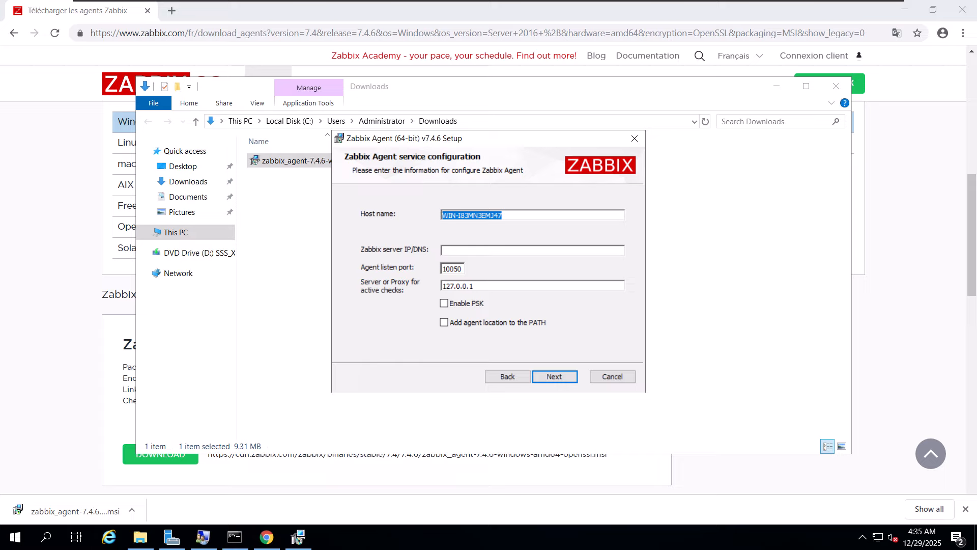
pyautogui.click(504, 215)
pyautogui.hotkey('ctrl', 'a')
pyautogui.moveTo(440, 215)
pyautogui.mouseDown()
pyautogui.moveTo(502, 215)
pyautogui.moveTo(441, 216)
pyautogui.mouseUp()
pyautogui.moveTo(503, 215); pyautogui.dragTo(441, 215)
pyautogui.moveTo(503, 216); pyautogui.dragTo(441, 216)
# - Switch to the Ubuntu 64-bit virtual machine and copy the Zabbix server's IP address 192.168.186.174 from the terminal
pyautogui.click(450, 250)
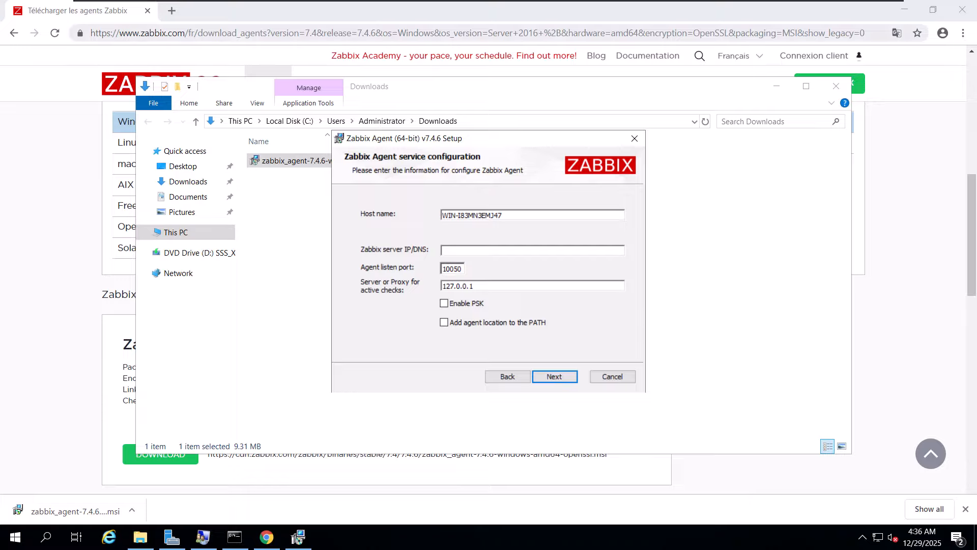
pyautogui.hotkey('alt', 'Tab')
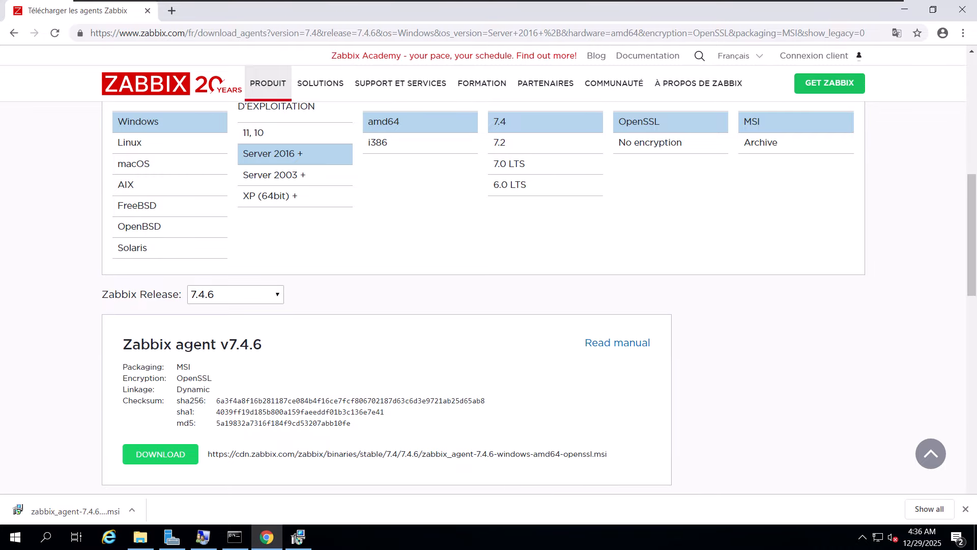
pyautogui.moveTo(489, 0)
pyautogui.click(574, 10)
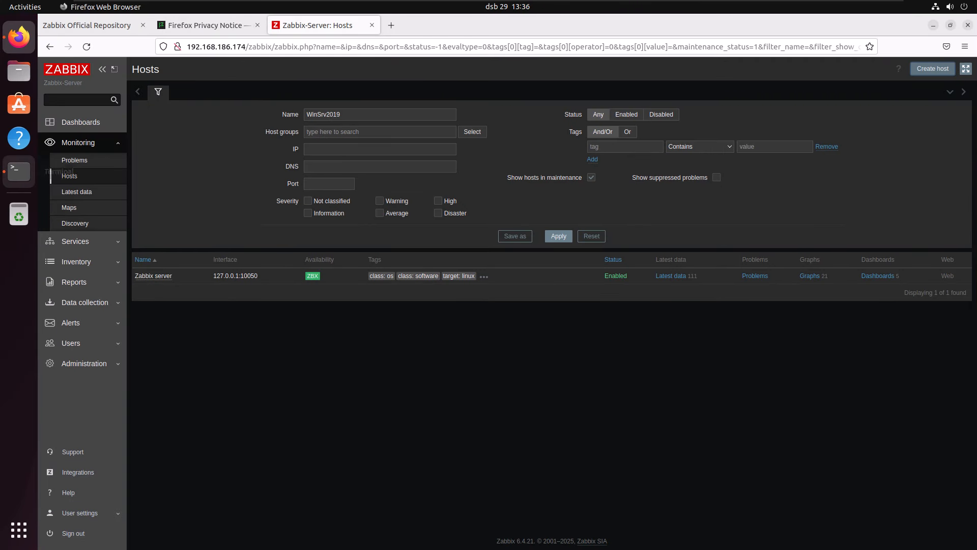
pyautogui.click(19, 171)
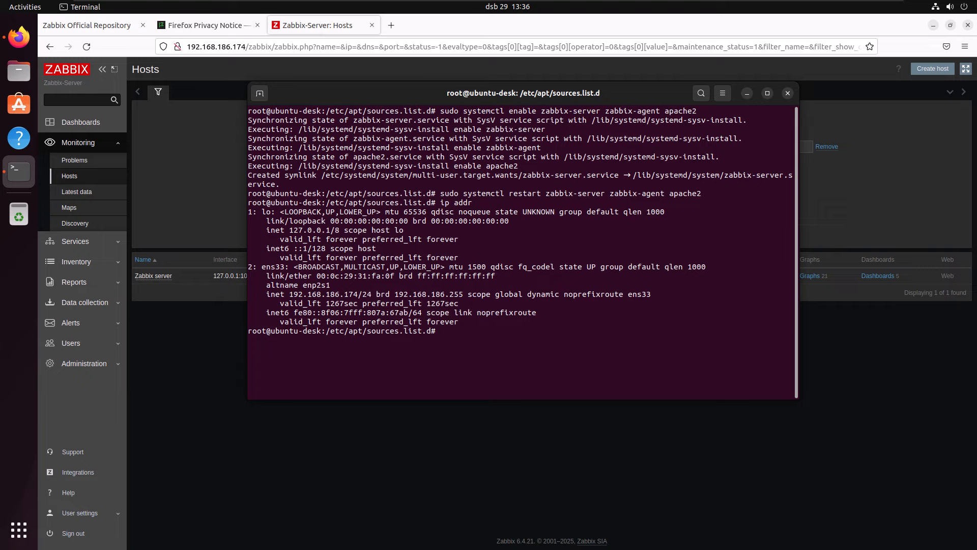
pyautogui.moveTo(289, 294); pyautogui.dragTo(357, 294)
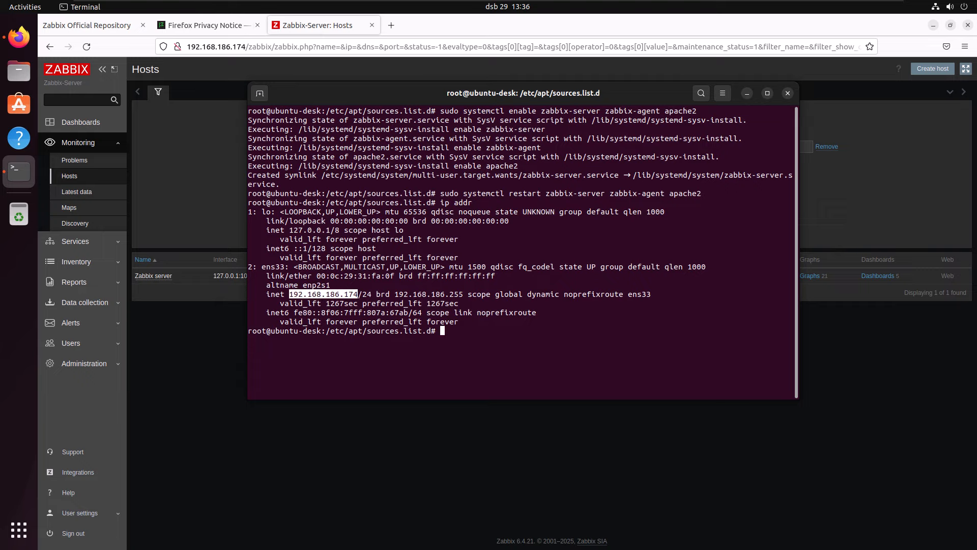
pyautogui.rightClick(347, 295)
pyautogui.click(367, 316)
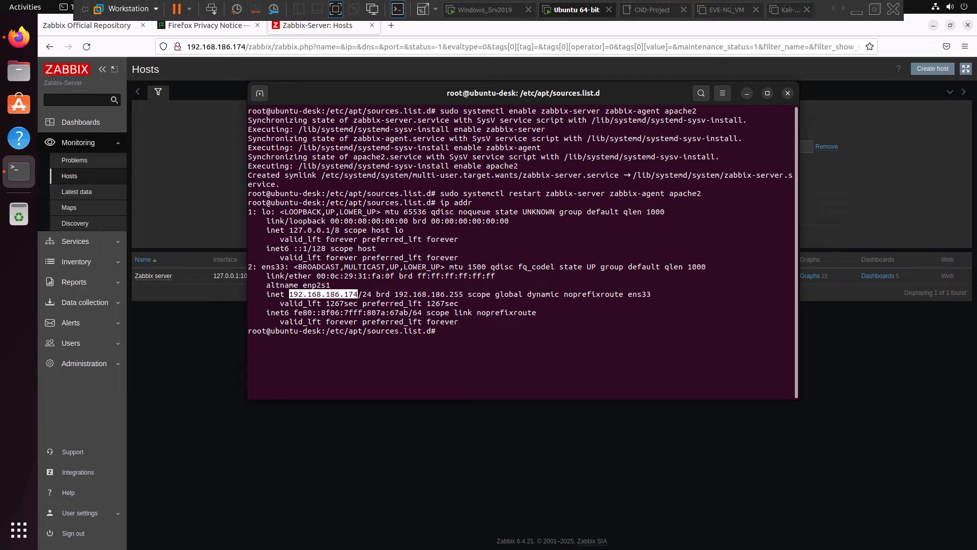
# - Return to the Windows_Srv2019 virtual machine's agent setup and enter 192.168.186.174 as both the Zabbix server and the active-checks server
pyautogui.click(489, 10)
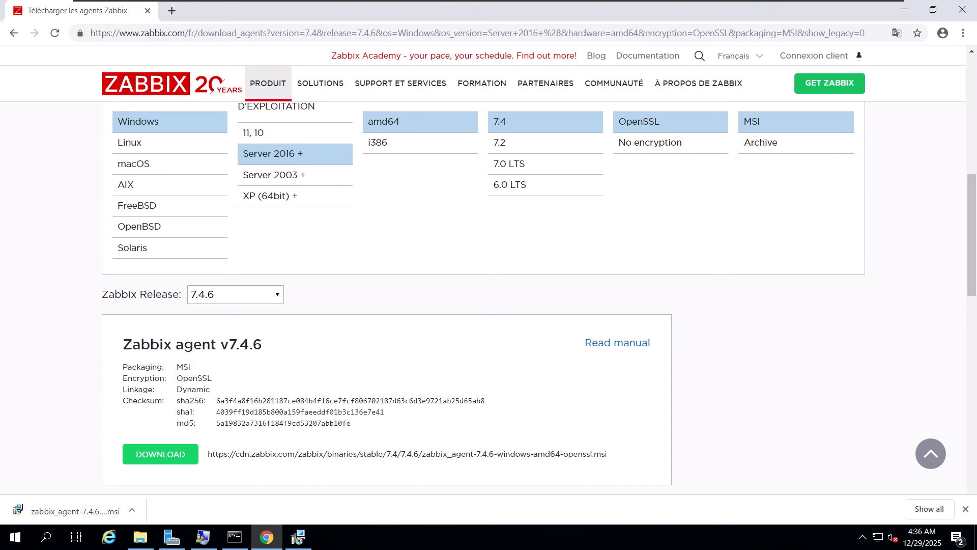
pyautogui.click(298, 537)
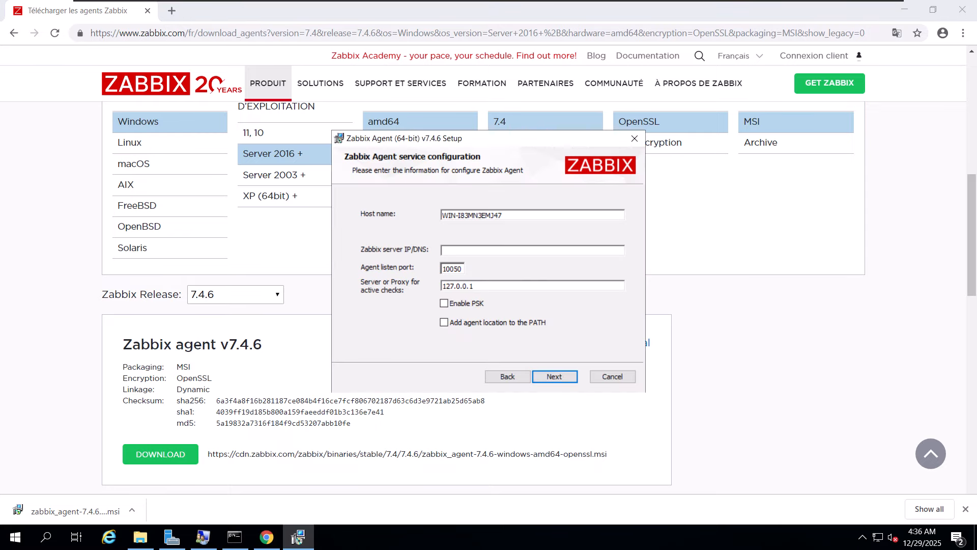
pyautogui.hotkey('ctrl', 'v')
pyautogui.moveTo(474, 286); pyautogui.dragTo(440, 285)
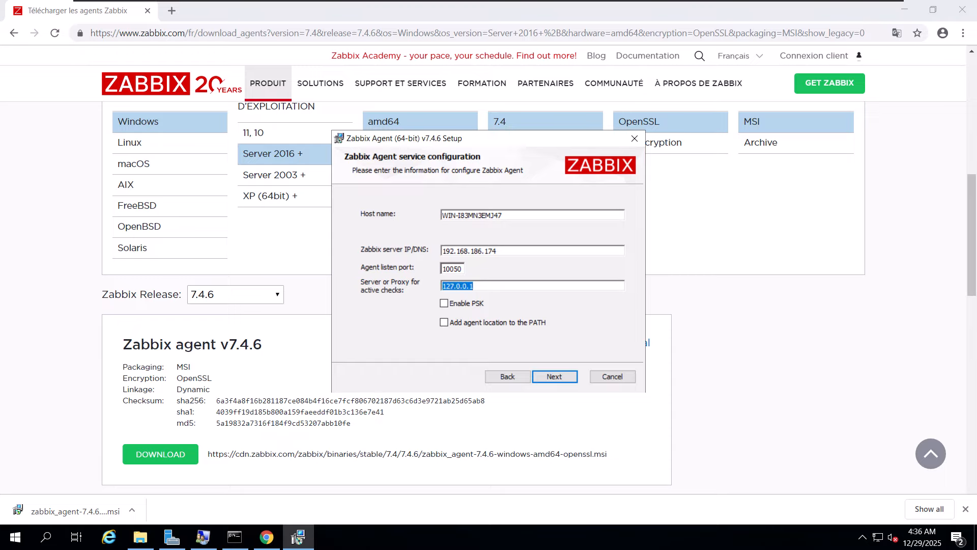
pyautogui.hotkey('ctrl', 'v')
# - Enable adding the agent location to the PATH, install the Zabbix agent and finish the setup wizard
pyautogui.click(443, 322)
pyautogui.click(555, 377)
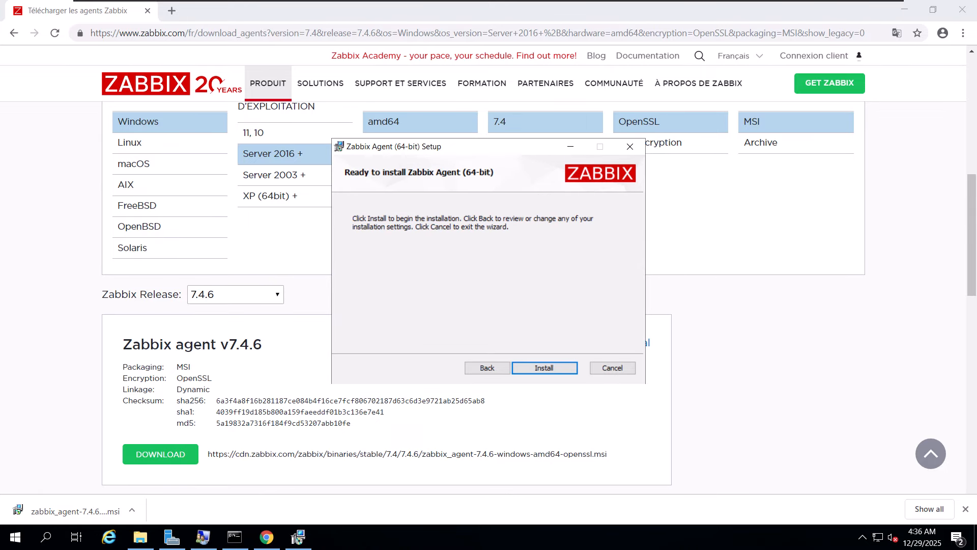
pyautogui.click(544, 367)
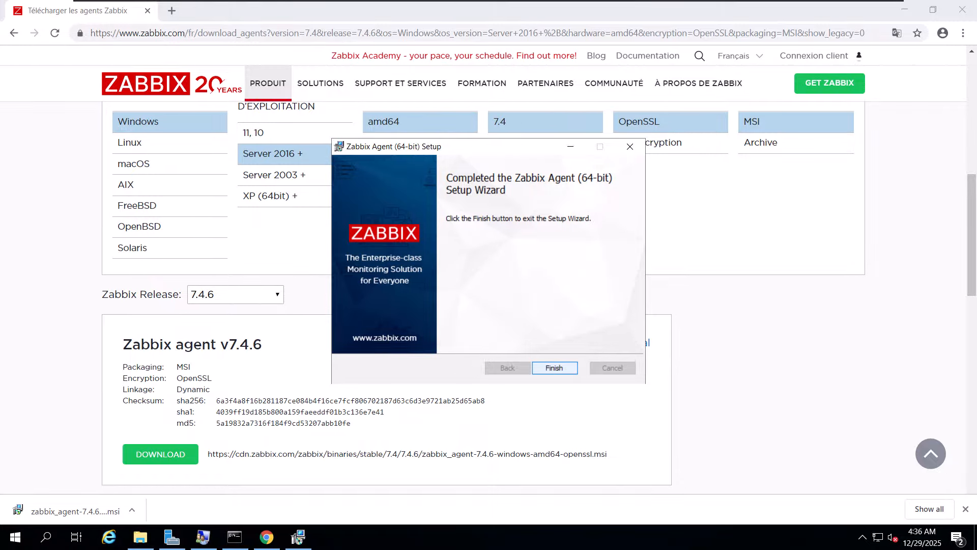
pyautogui.click(554, 367)
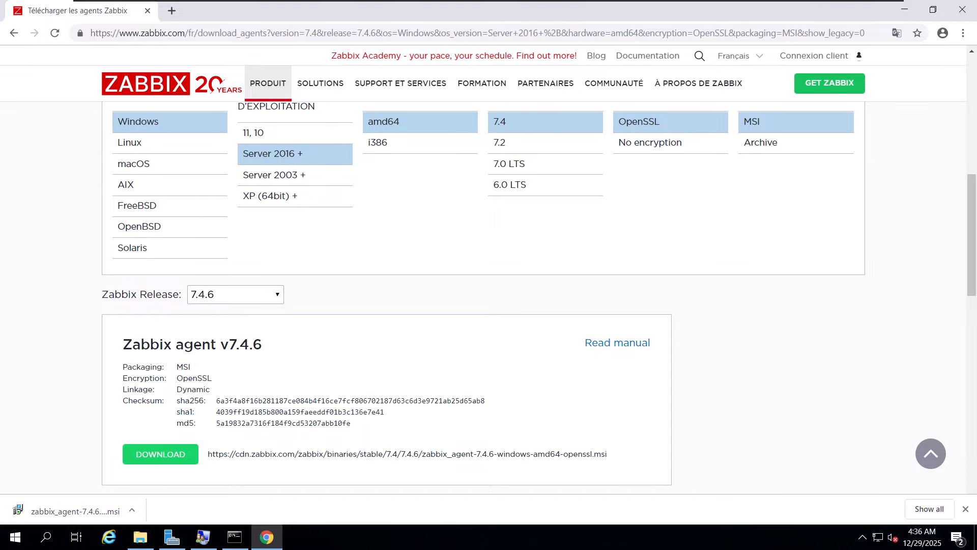
# - Minimize the browser, Downloads and command prompt windows, and run services.msc to open the Services console
pyautogui.click(904, 9)
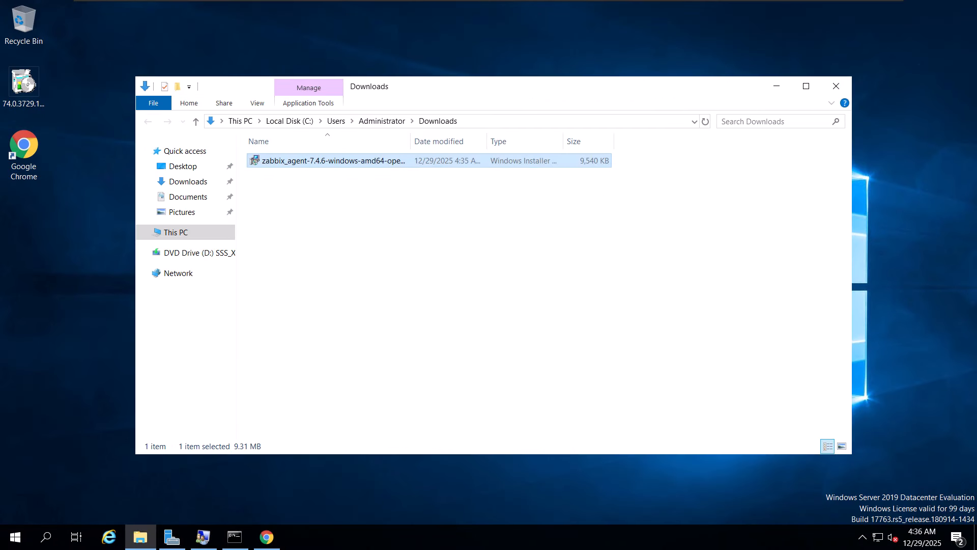
pyautogui.click(776, 85)
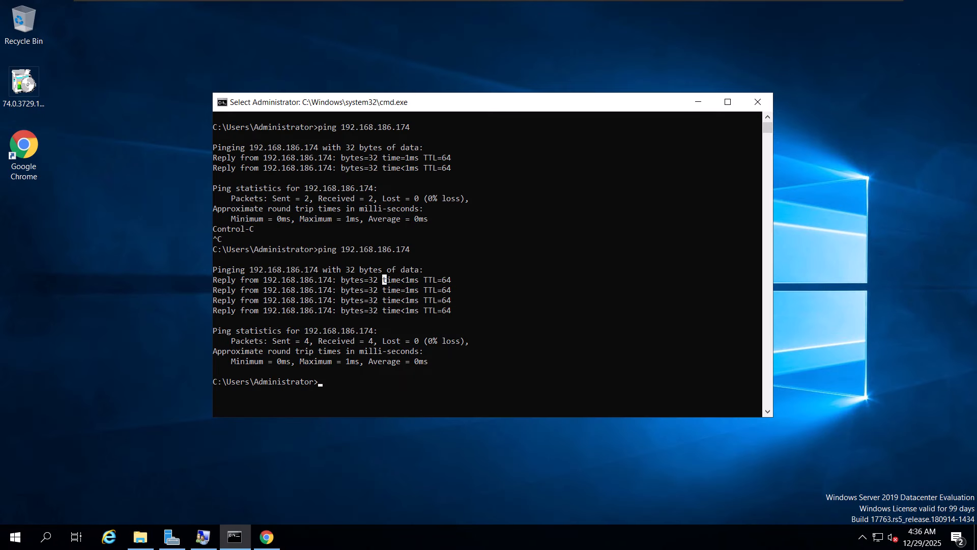
pyautogui.click(698, 102)
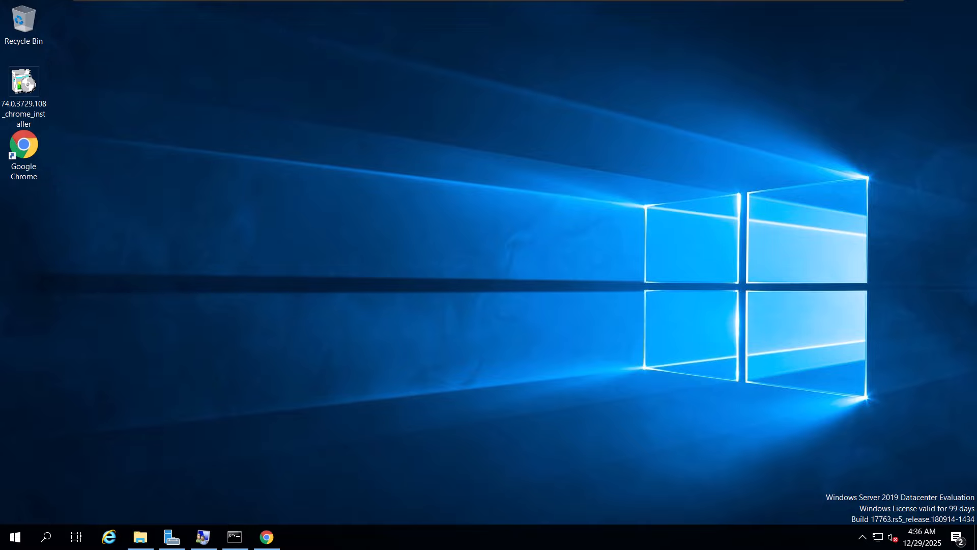
pyautogui.press('super+r')
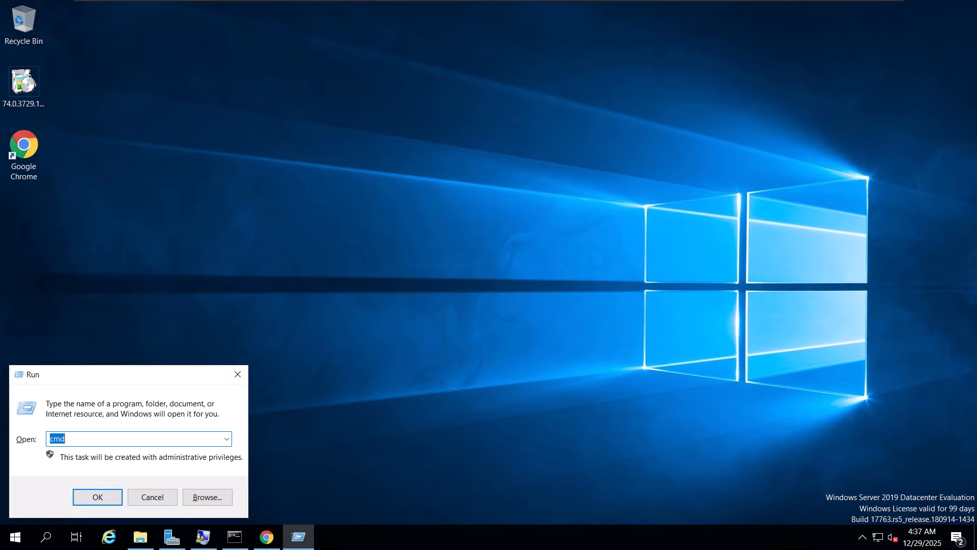
pyautogui.write('services.msc')
pyautogui.press('Return')
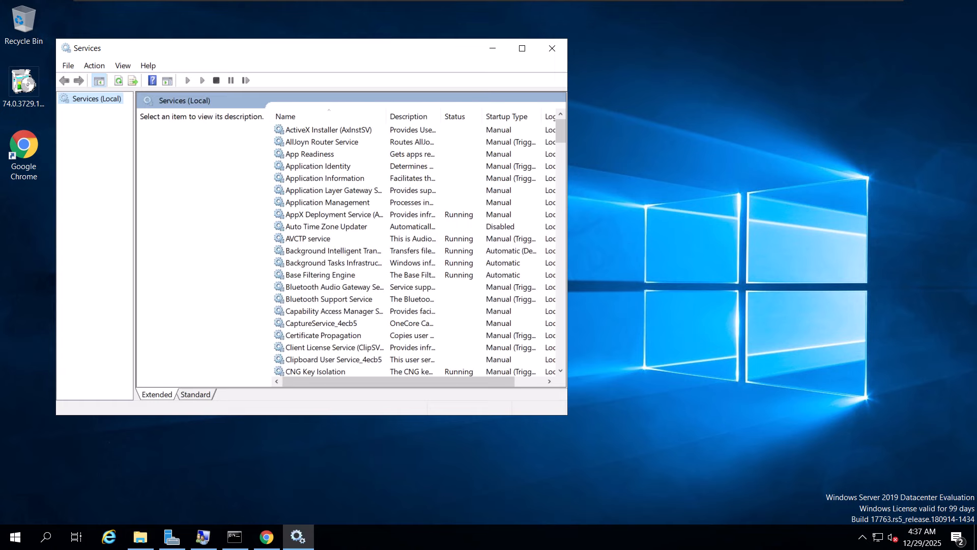
# - Locate the Zabbix Agent service in the Services list, enlarge the window and restart the service
pyautogui.moveTo(237, 50); pyautogui.dragTo(344, 49)
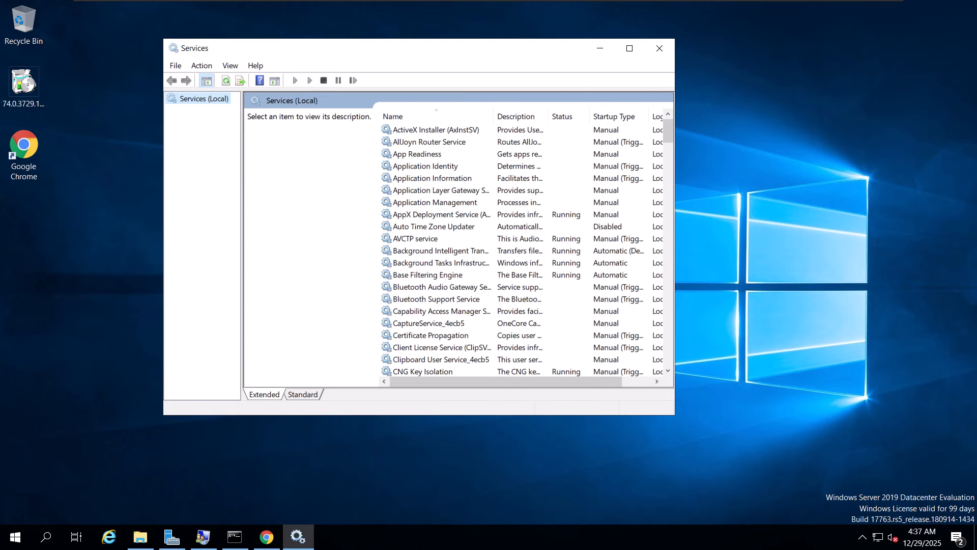
pyautogui.click(432, 239)
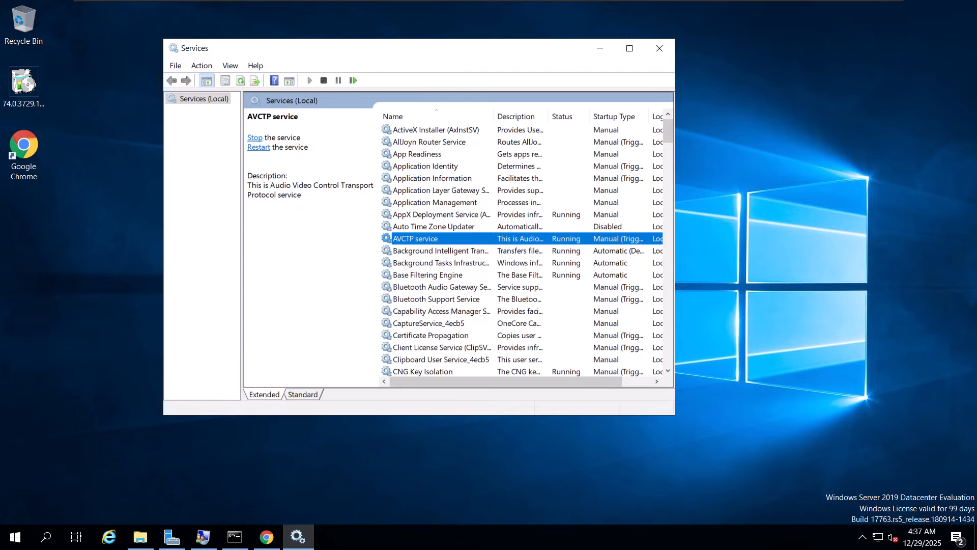
pyautogui.press('z')
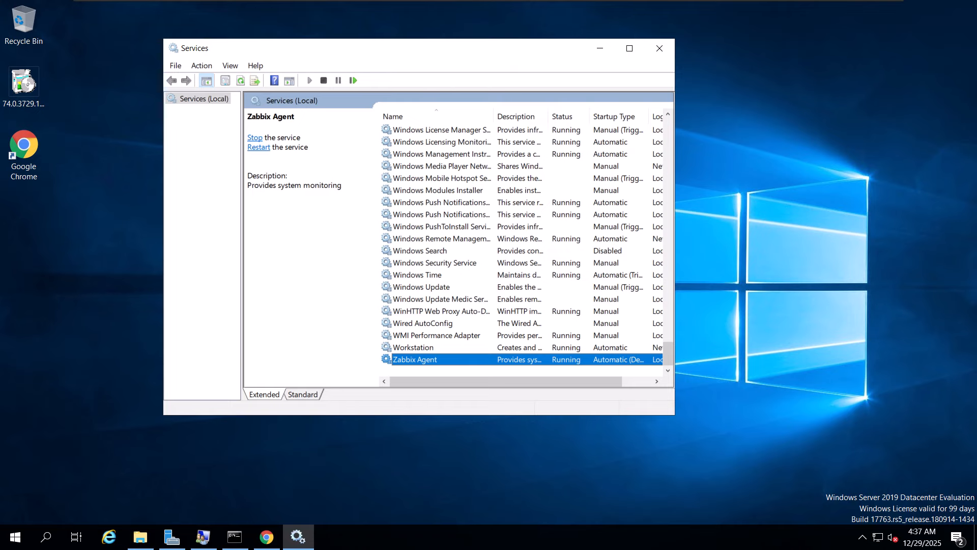
pyautogui.rightClick(414, 359)
pyautogui.click(447, 425)
pyautogui.moveTo(675, 414); pyautogui.dragTo(803, 446)
pyautogui.rightClick(424, 407)
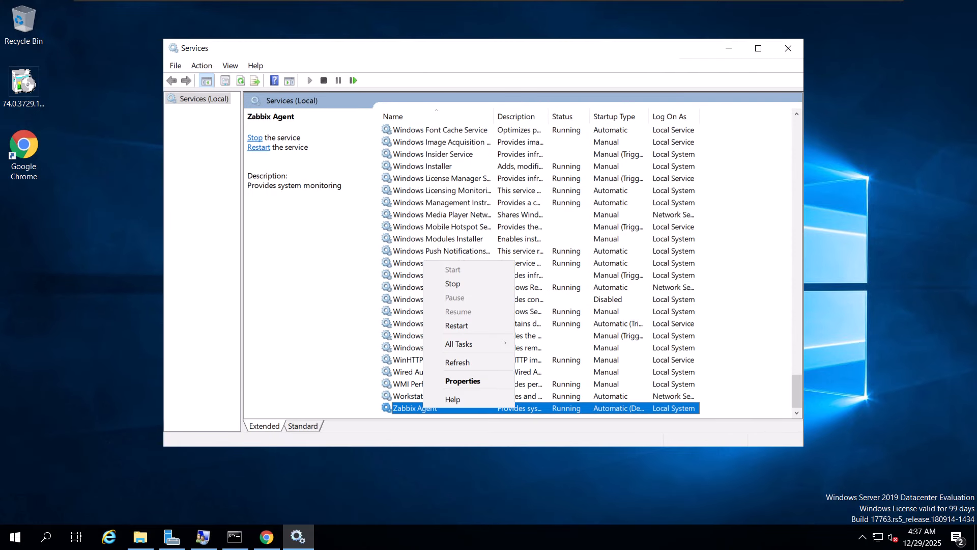
pyautogui.click(457, 325)
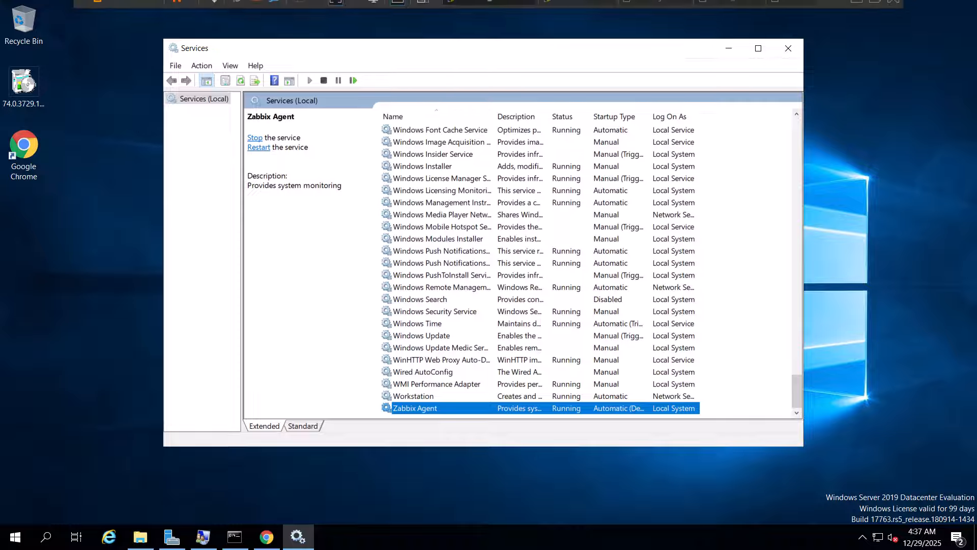
# - Switch to the Ubuntu virtual machine, minimize its terminal and clear the name filter on the Zabbix Hosts page
pyautogui.click(575, 6)
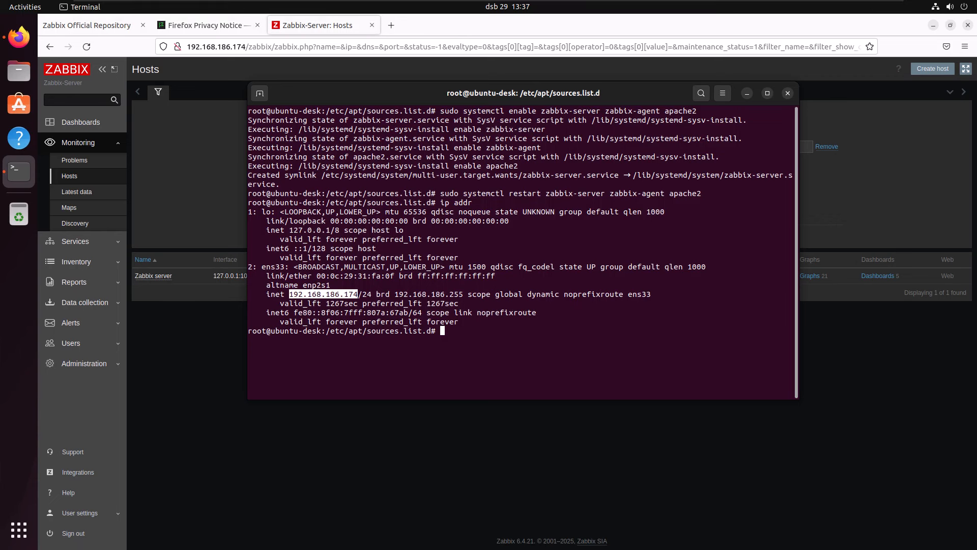
pyautogui.click(747, 94)
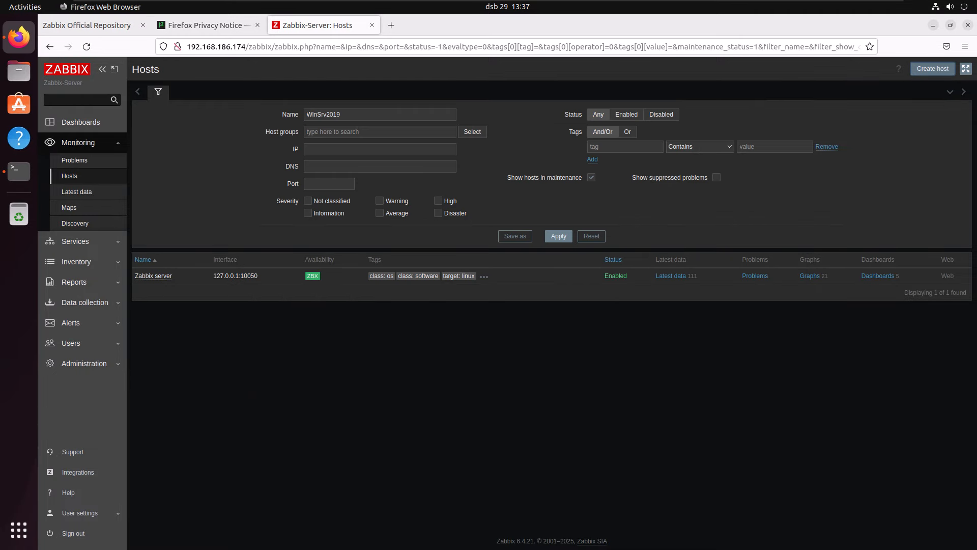
pyautogui.doubleClick(324, 114)
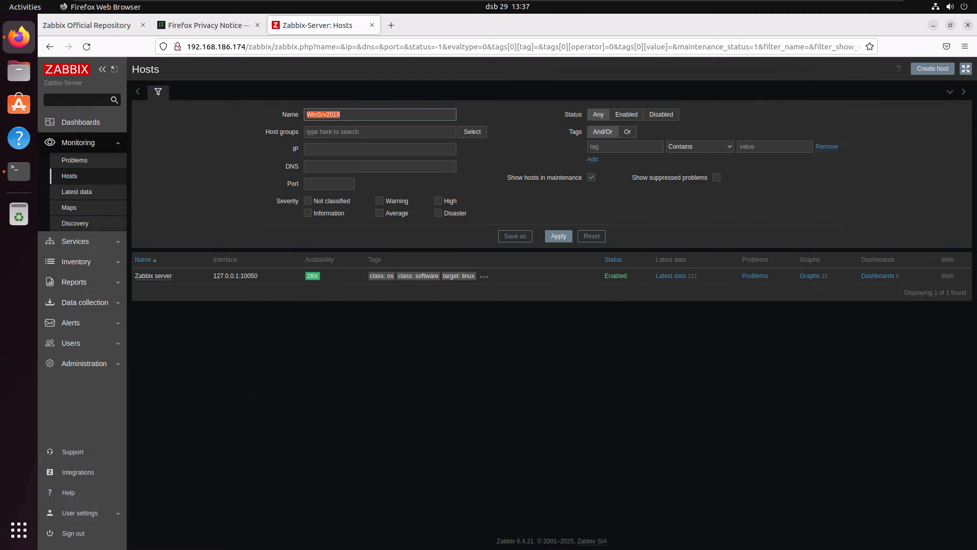
pyautogui.press('BackSpace')
pyautogui.press('Return')
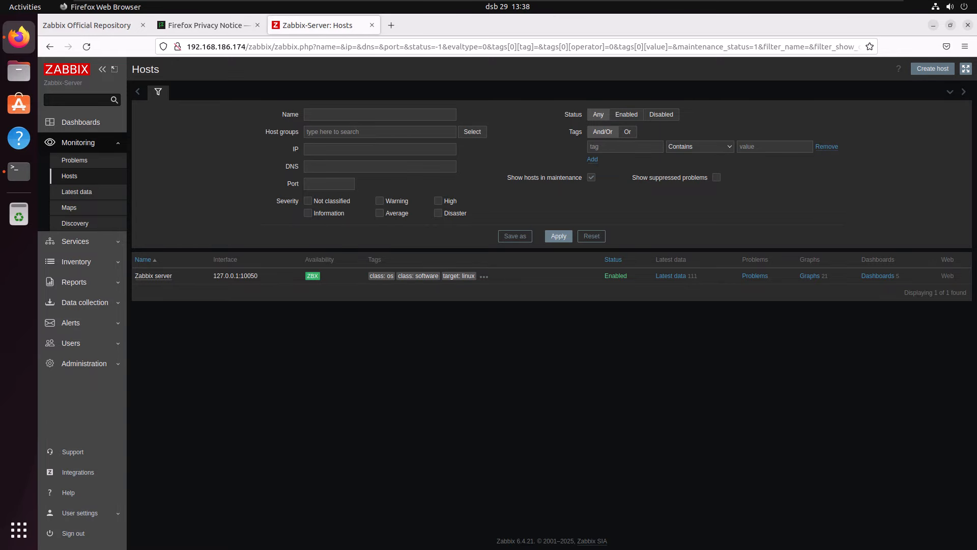
# - Start creating a new host and enter WinSrv2019 as both its host name and visible name
pyautogui.click(932, 68)
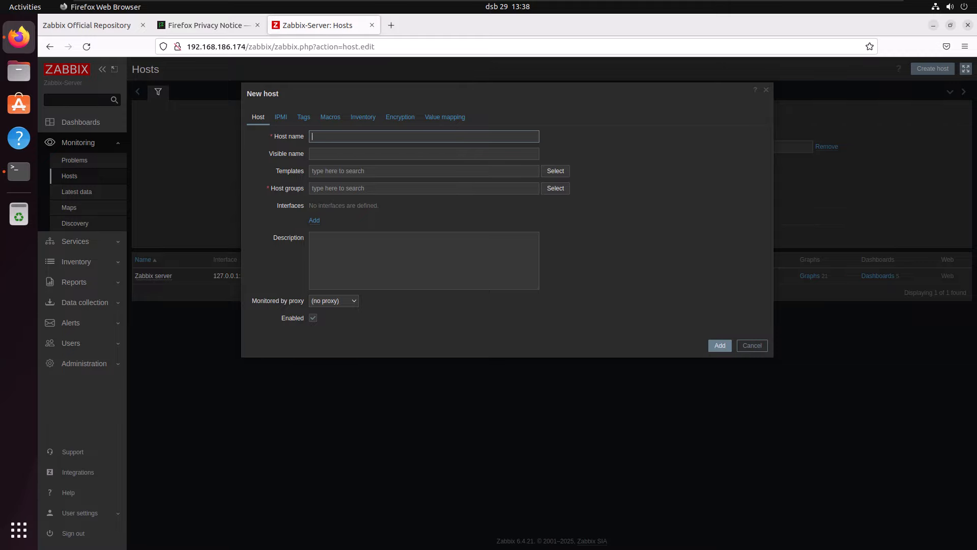
pyautogui.write('WinSrv2019')
pyautogui.press('Tab')
pyautogui.hotkey('shift', 'Tab')
pyautogui.hotkey('ctrl', 'c')
pyautogui.press('Tab')
pyautogui.hotkey('ctrl', 'v')
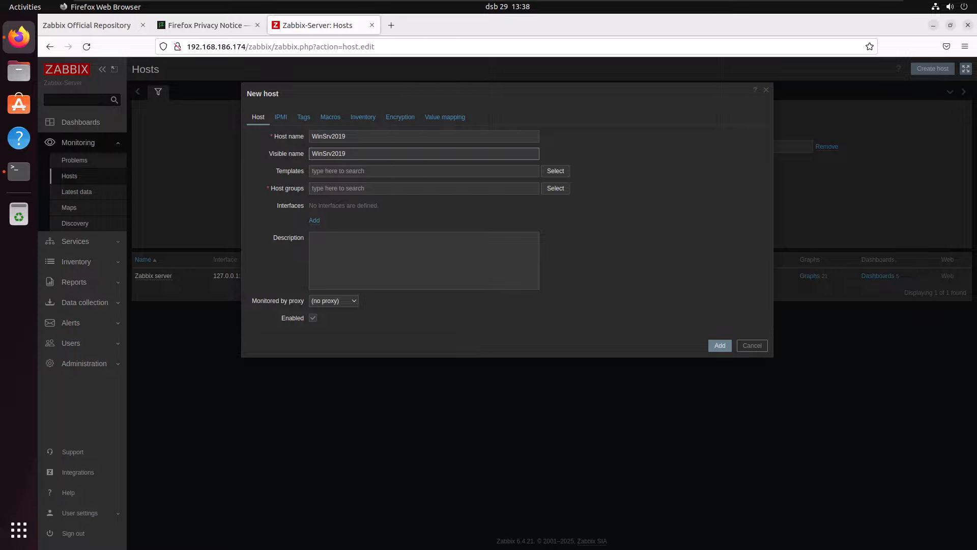
# - Add the "Windows by Zabbix agent" template from the Templates group to the new host
pyautogui.press('Tab')
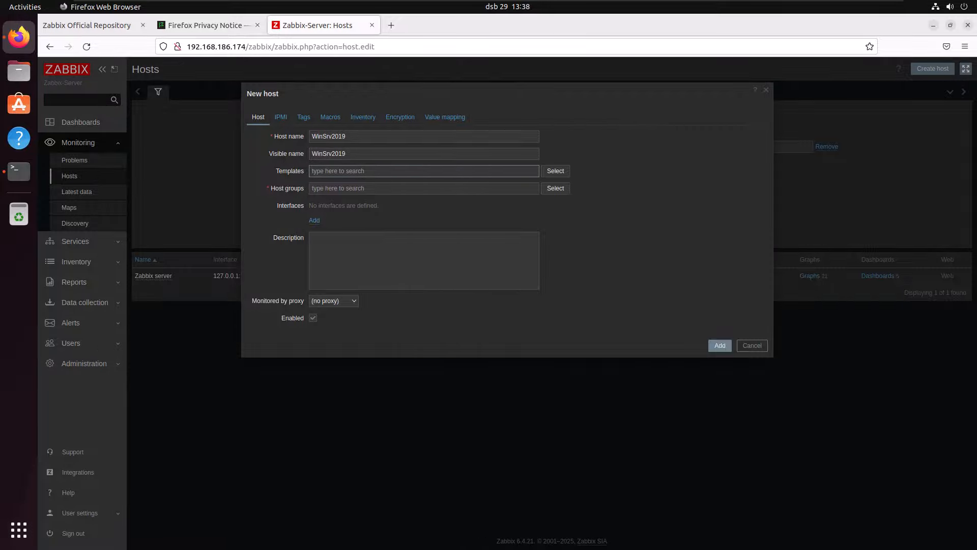
pyautogui.press('Tab')
pyautogui.press('Return')
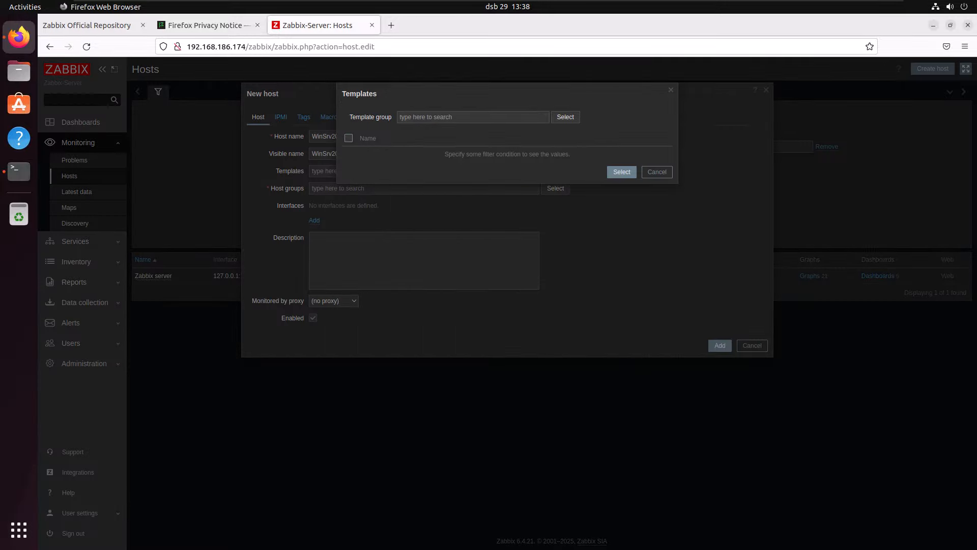
pyautogui.click(566, 117)
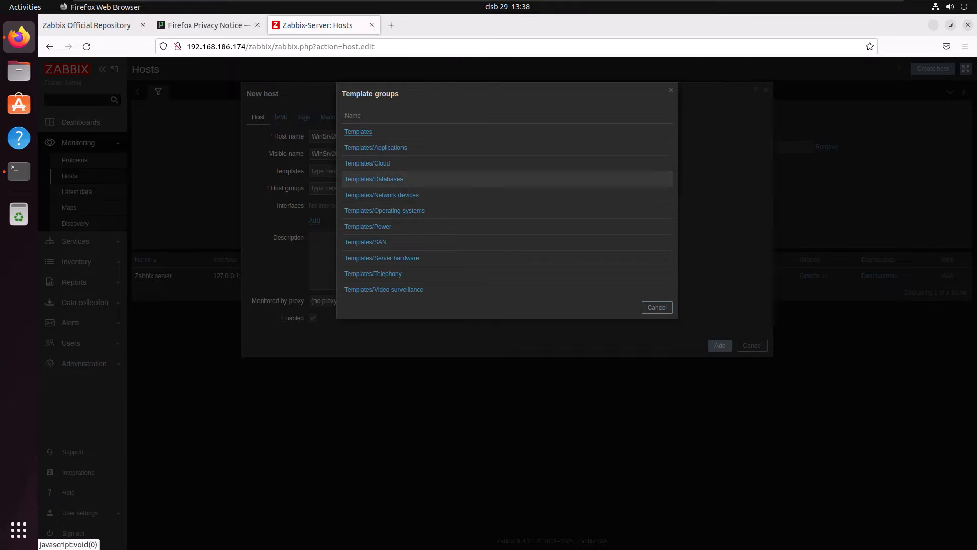
pyautogui.click(359, 131)
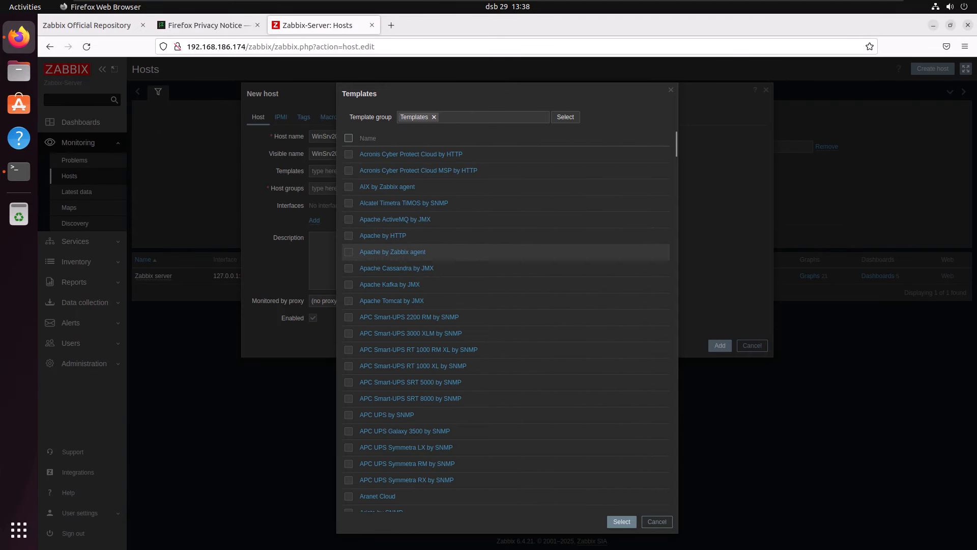
pyautogui.scroll(-12, 458, 326)
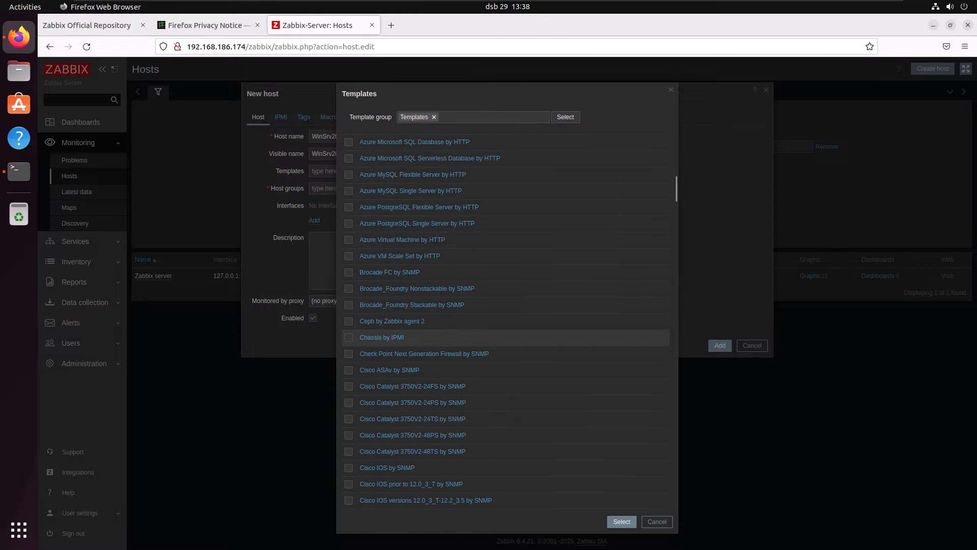
pyautogui.scroll(-20, 458, 337)
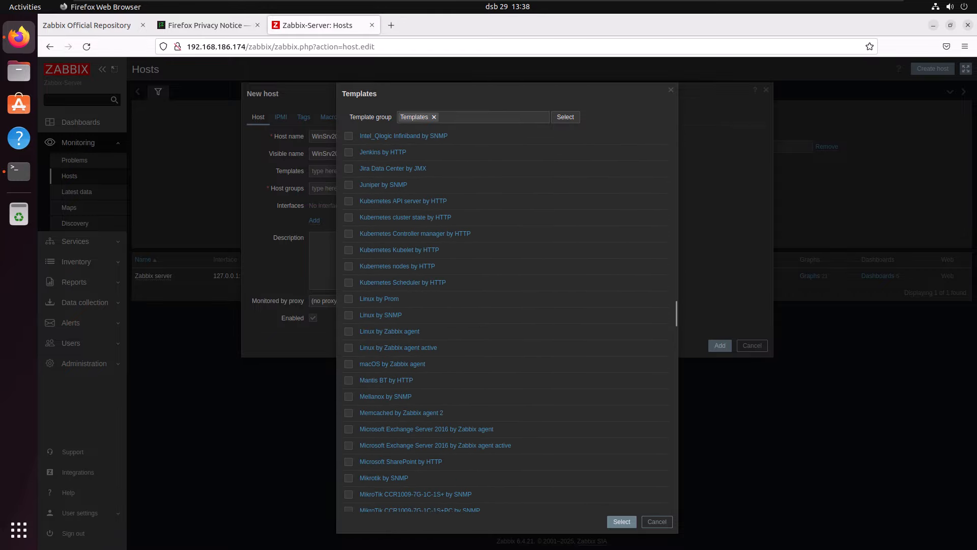
pyautogui.scroll(-15, 458, 337)
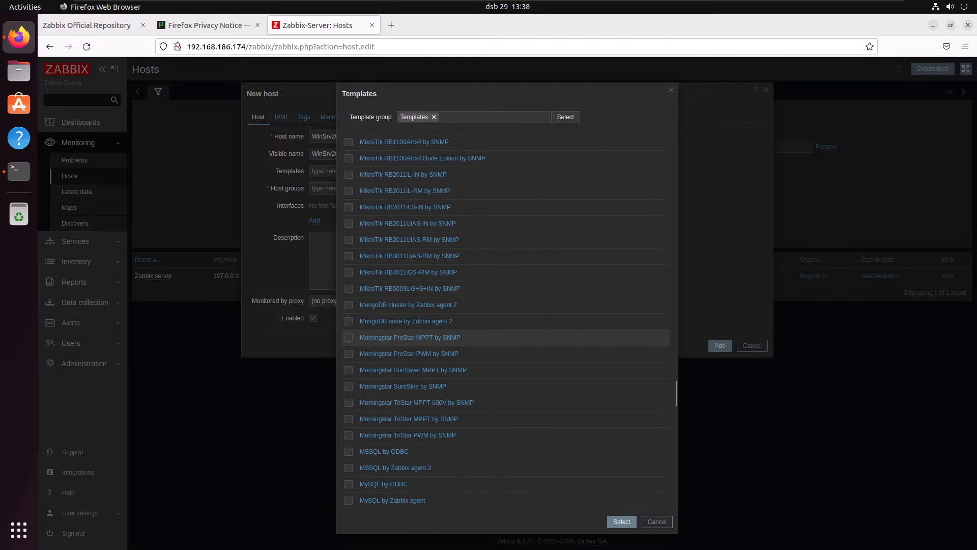
pyautogui.scroll(15, 458, 337)
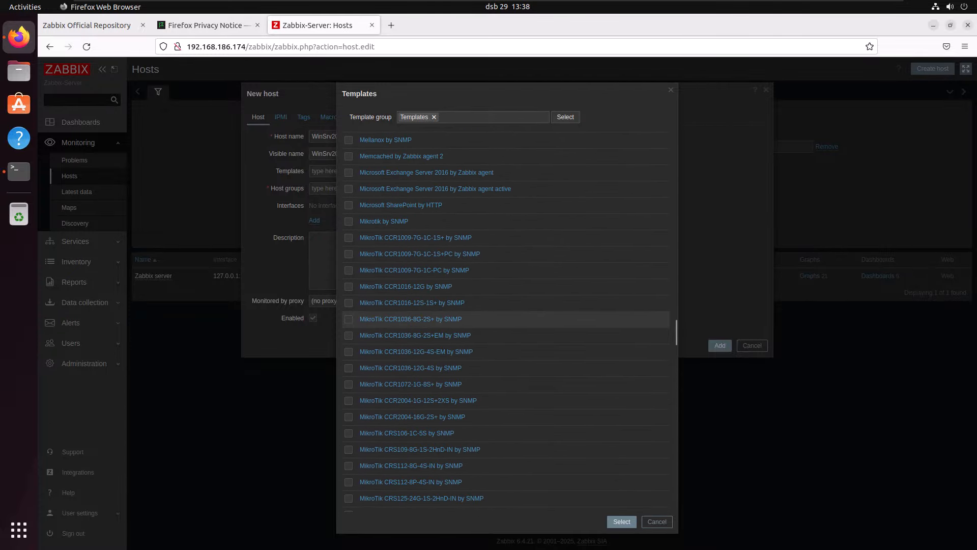
pyautogui.scroll(12, 458, 336)
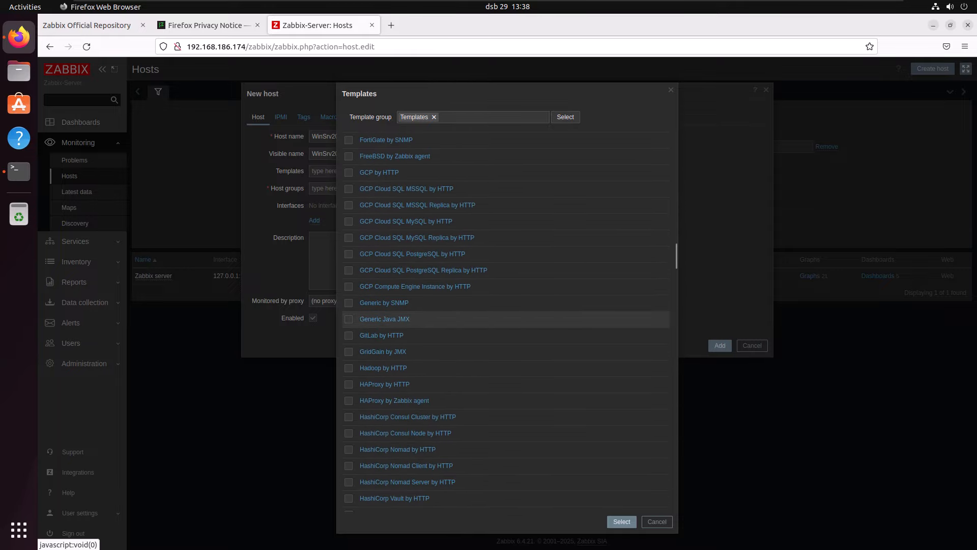
pyautogui.scroll(-20, 458, 306)
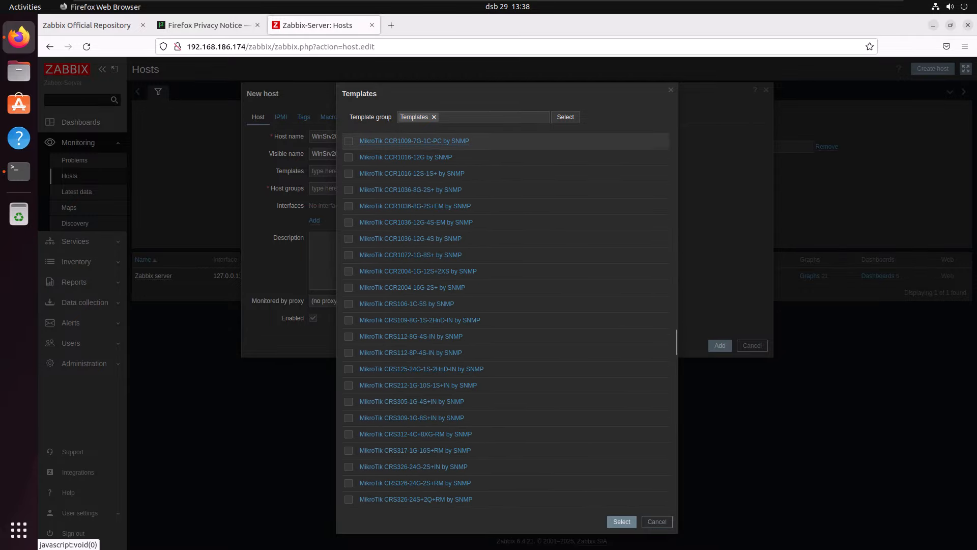
pyautogui.scroll(-10, 458, 309)
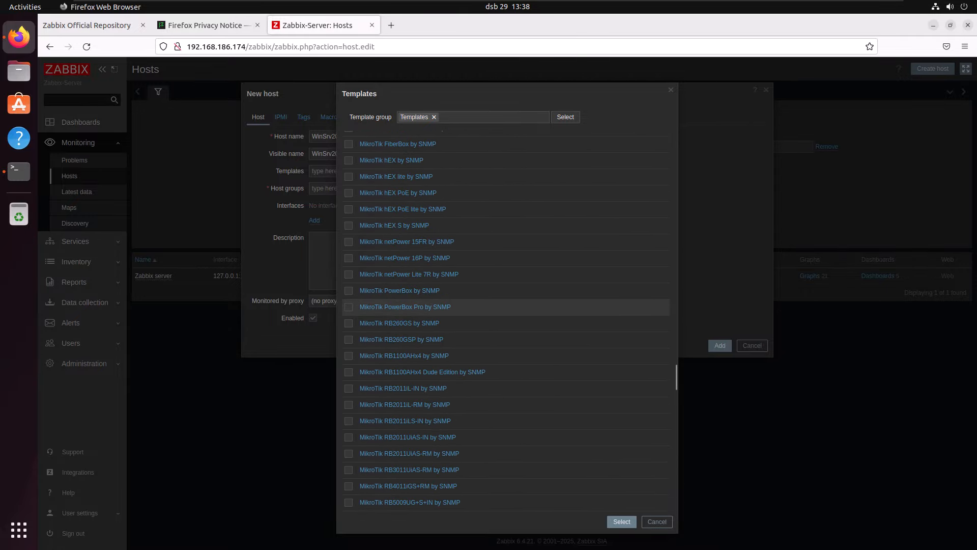
pyautogui.scroll(-10, 458, 309)
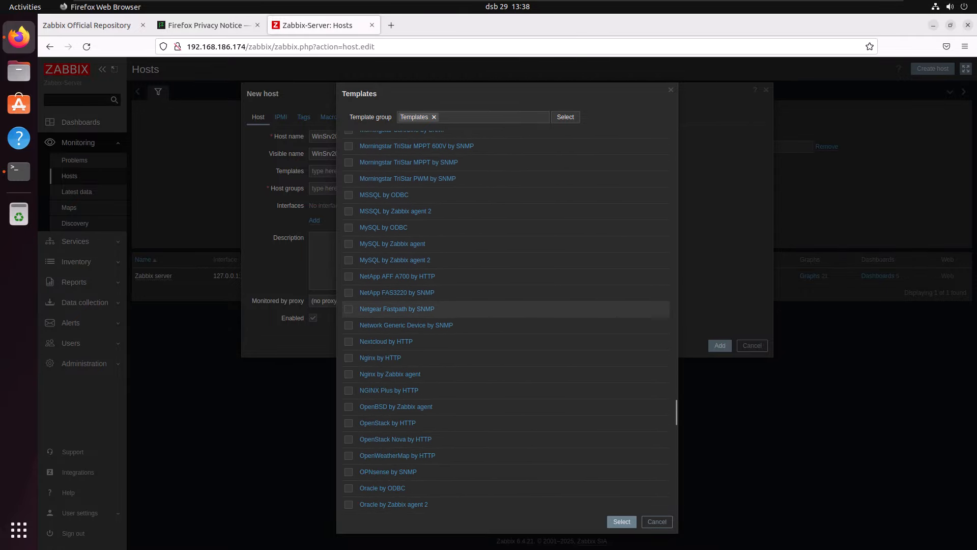
pyautogui.scroll(-20, 458, 309)
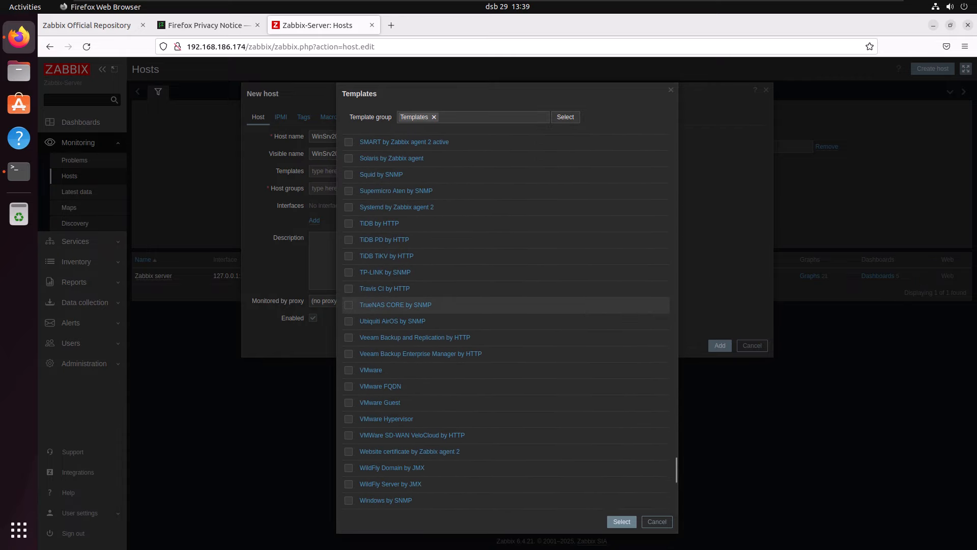
pyautogui.scroll(-8, 457, 309)
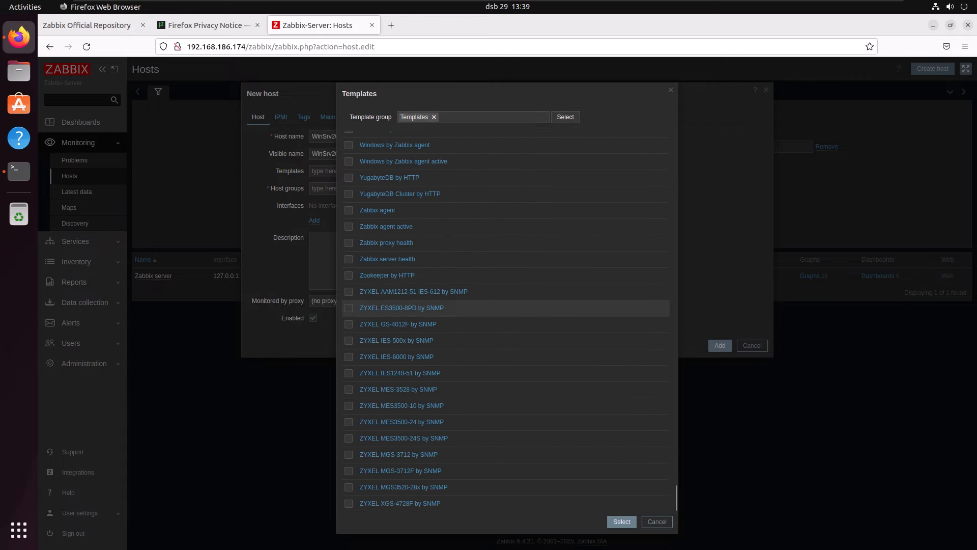
pyautogui.scroll(5, 457, 309)
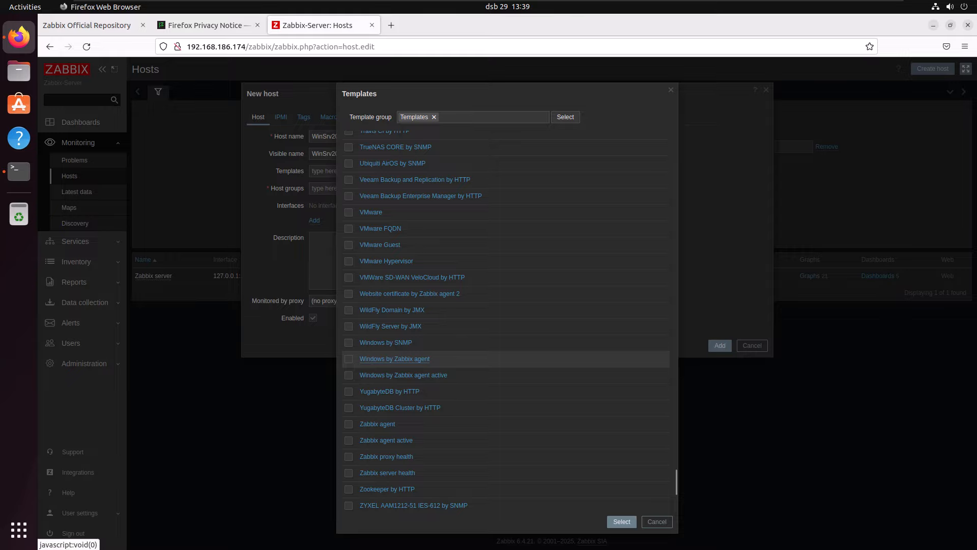
pyautogui.click(394, 359)
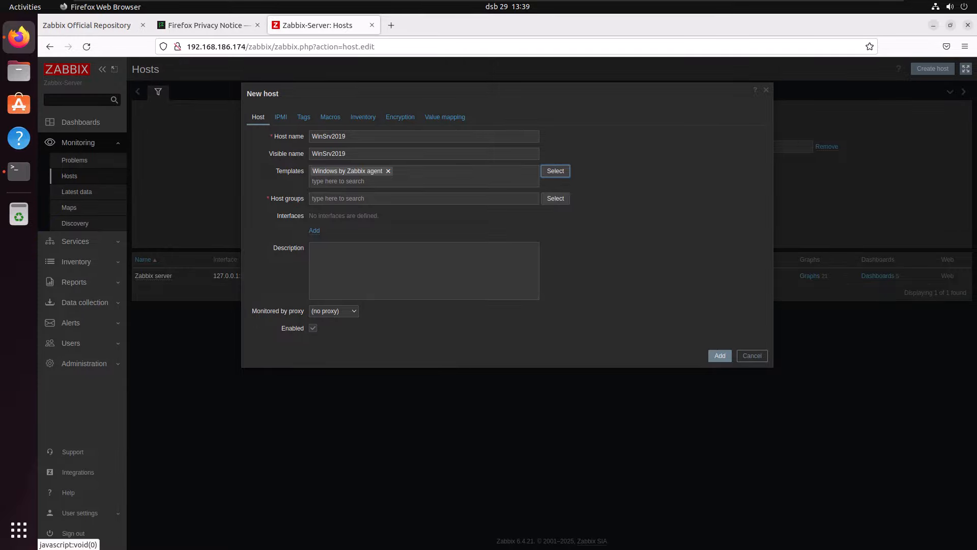
# - Assign the new host to the "Discovered hosts" and "Virtual machines" host groups
pyautogui.click(555, 198)
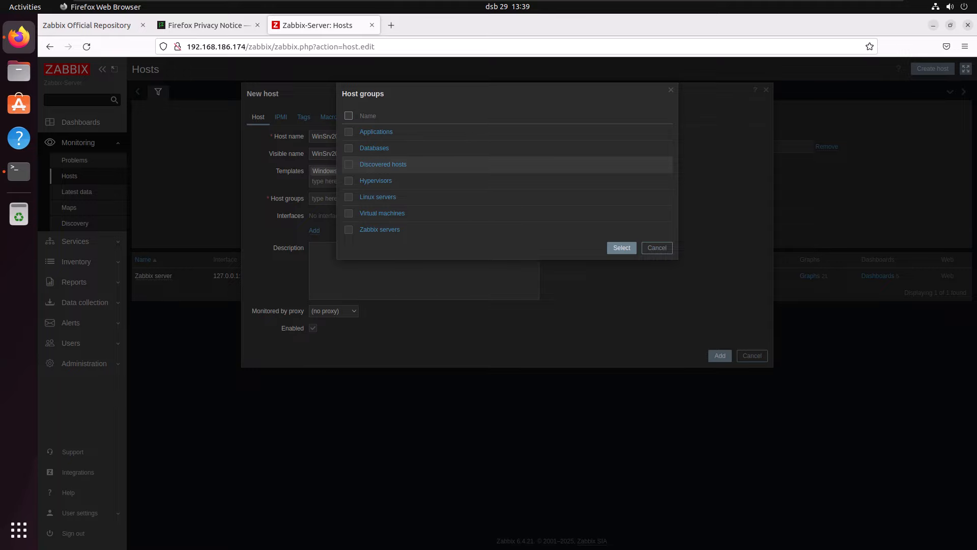
pyautogui.click(348, 164)
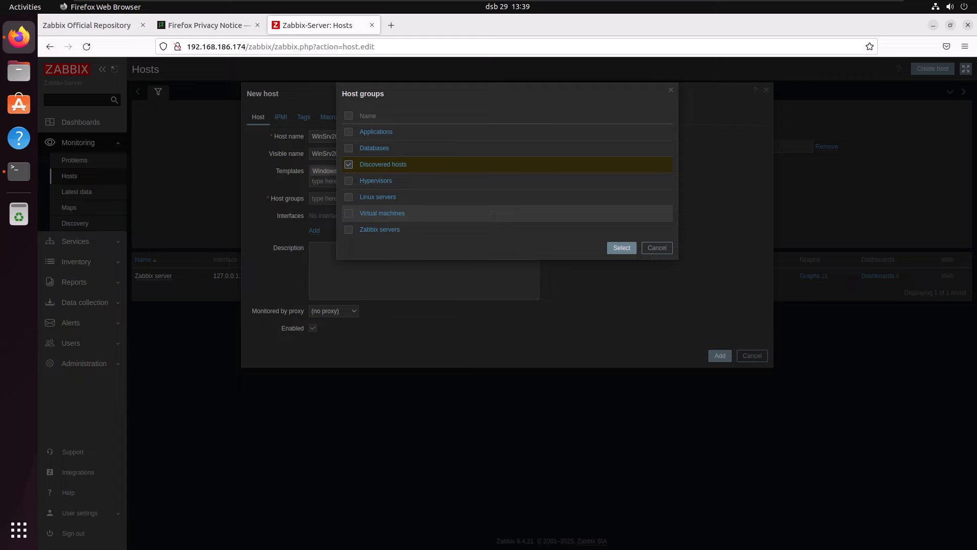
pyautogui.click(348, 213)
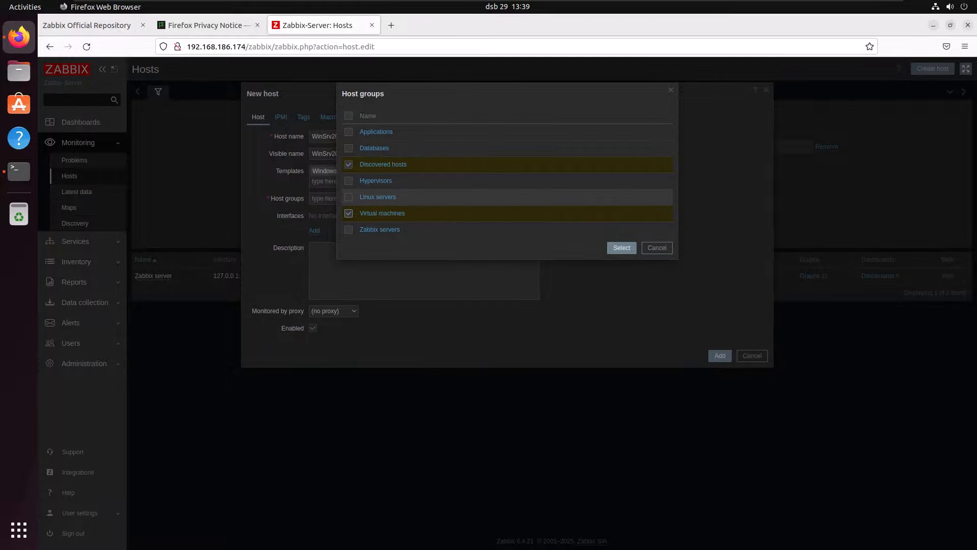
pyautogui.click(621, 247)
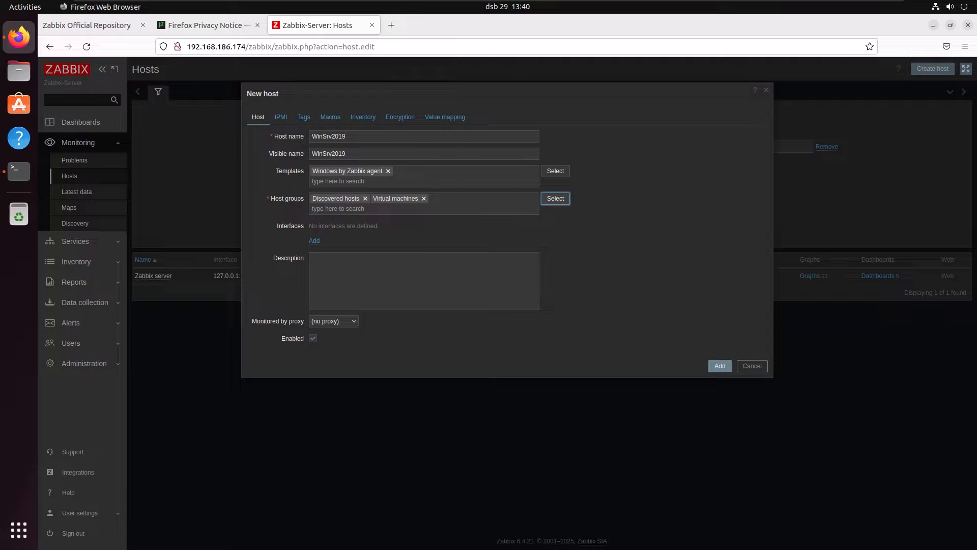
# - Add an Agent interface to the new host and select the content of its IP address field
pyautogui.click(314, 241)
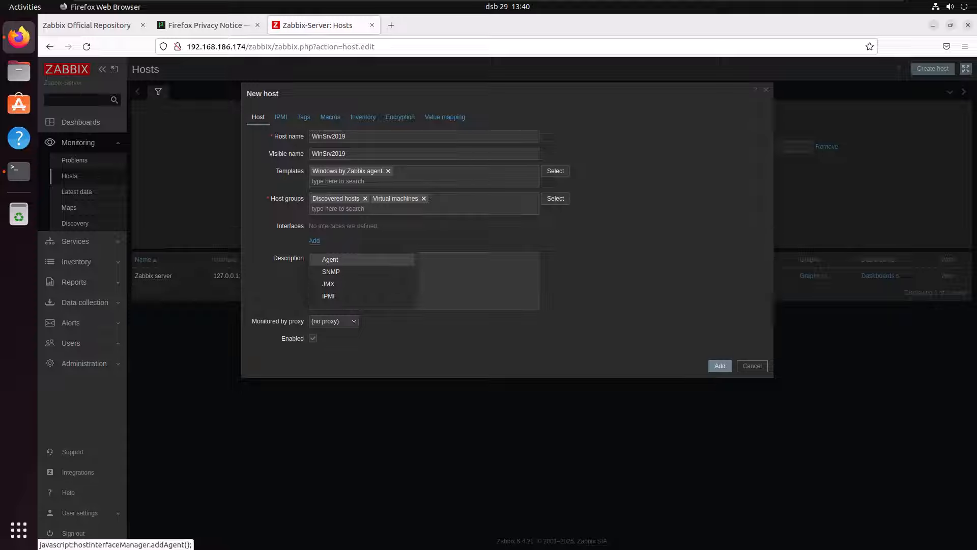
pyautogui.click(329, 259)
pyautogui.click(377, 241)
pyautogui.hotkey('ctrl', 'a')
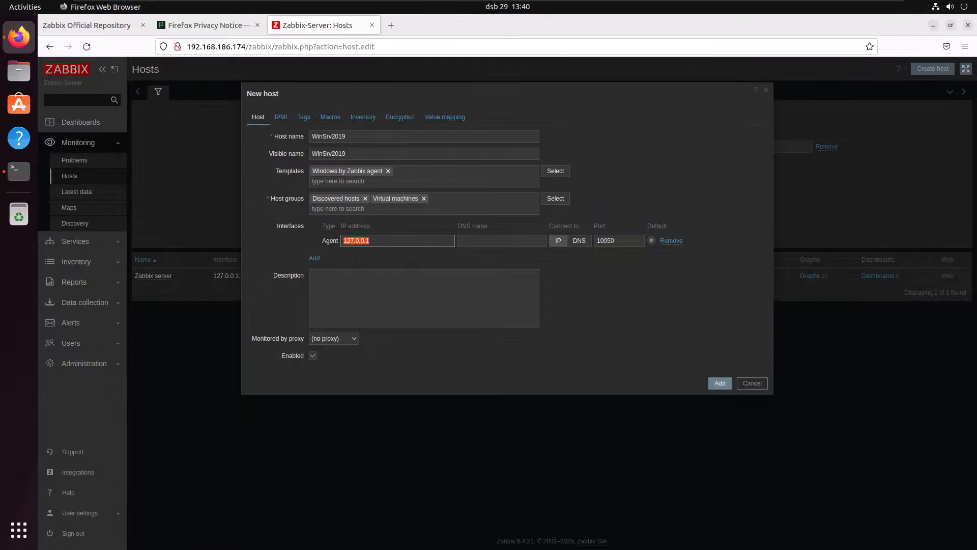
# - Switch to the Windows_Srv2019 virtual machine, run ipconfig in its Command Prompt and highlight the IPv4 address
pyautogui.moveTo(486, 0)
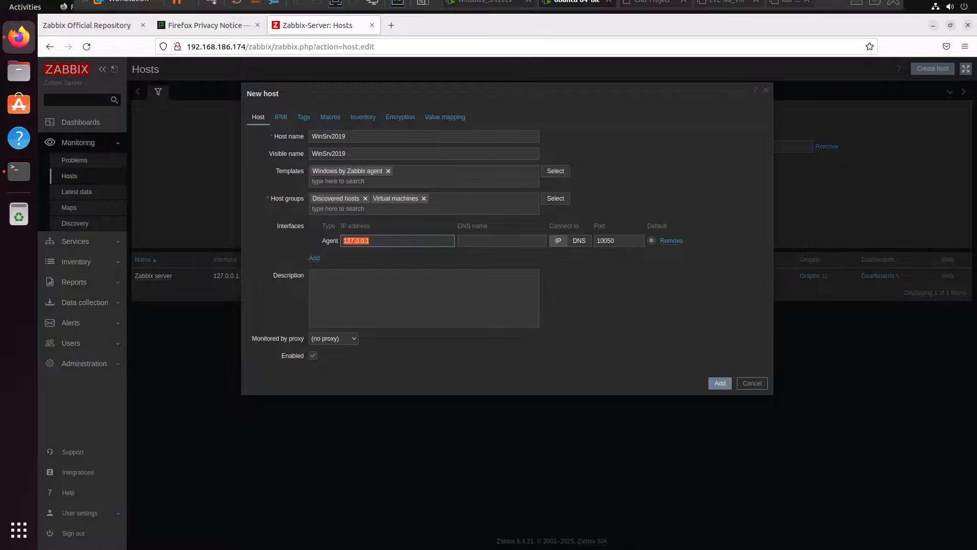
pyautogui.click(485, 9)
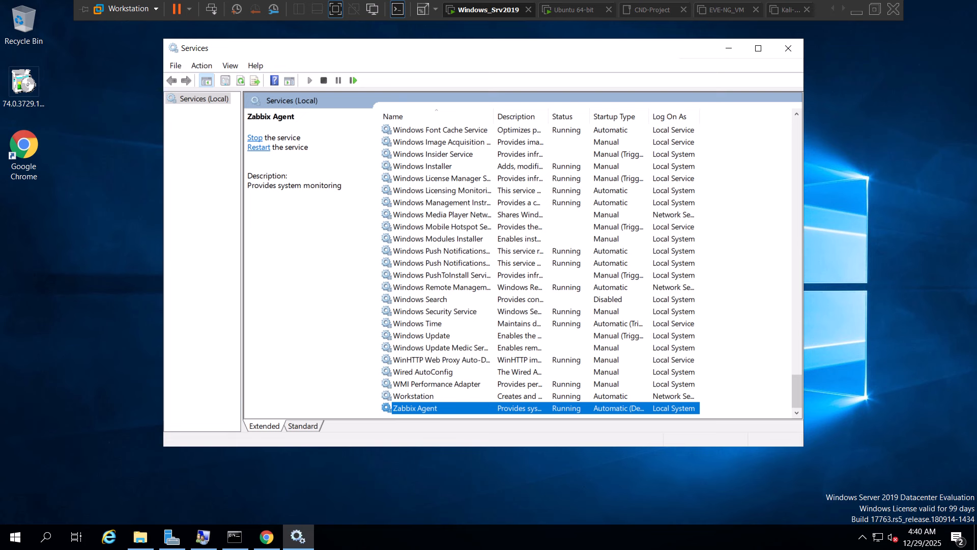
pyautogui.click(235, 536)
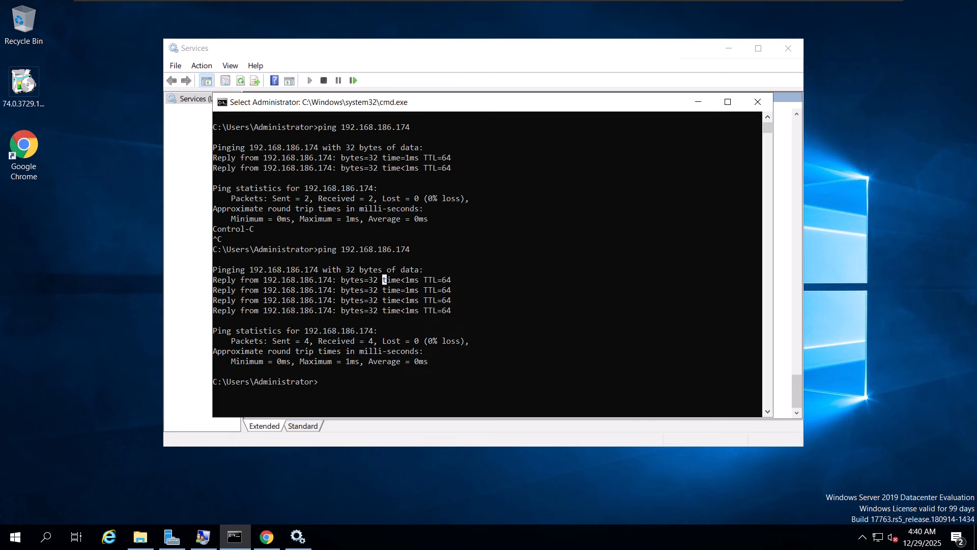
pyautogui.click(448, 259)
pyautogui.write('ip')
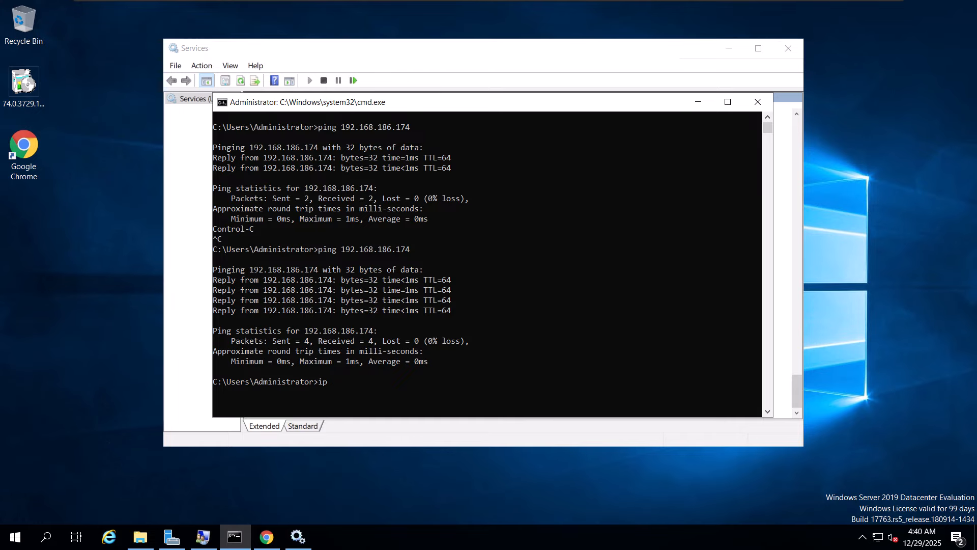
pyautogui.write('config')
pyautogui.press('Return')
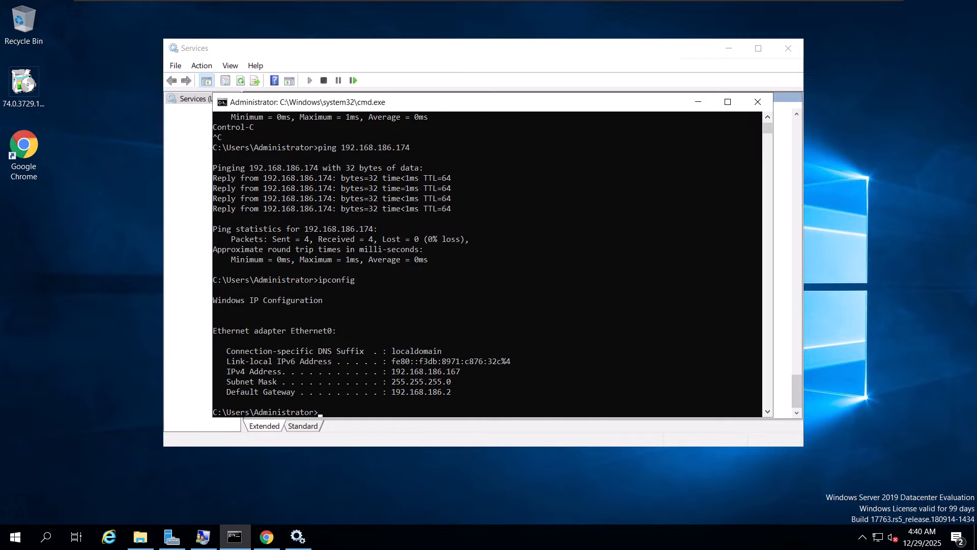
pyautogui.press('Return')
pyautogui.press('Return')
pyautogui.press('Return')
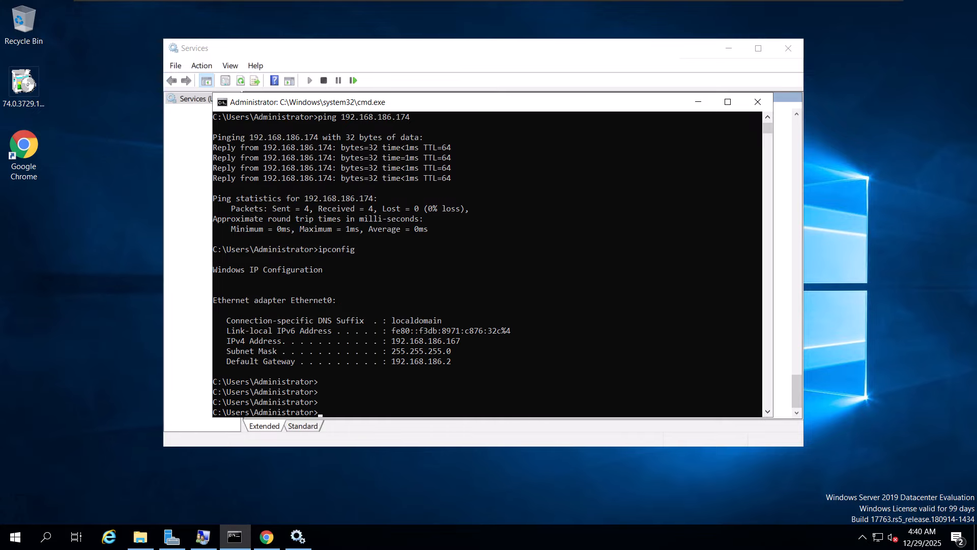
pyautogui.moveTo(460, 341); pyautogui.dragTo(391, 340)
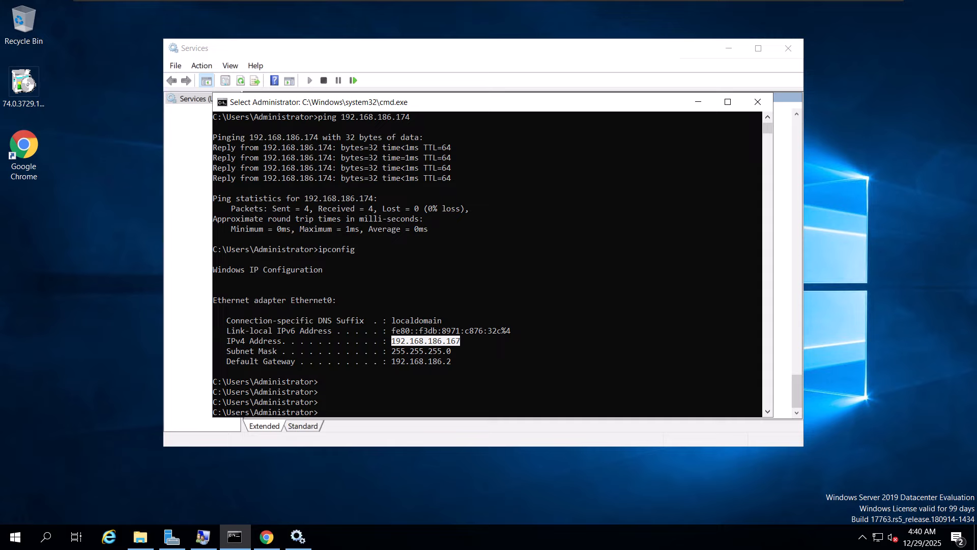
# - Return to the Ubuntu virtual machine and set the Agent interface's IP address to 192.168.186.167
pyautogui.moveTo(509, 0)
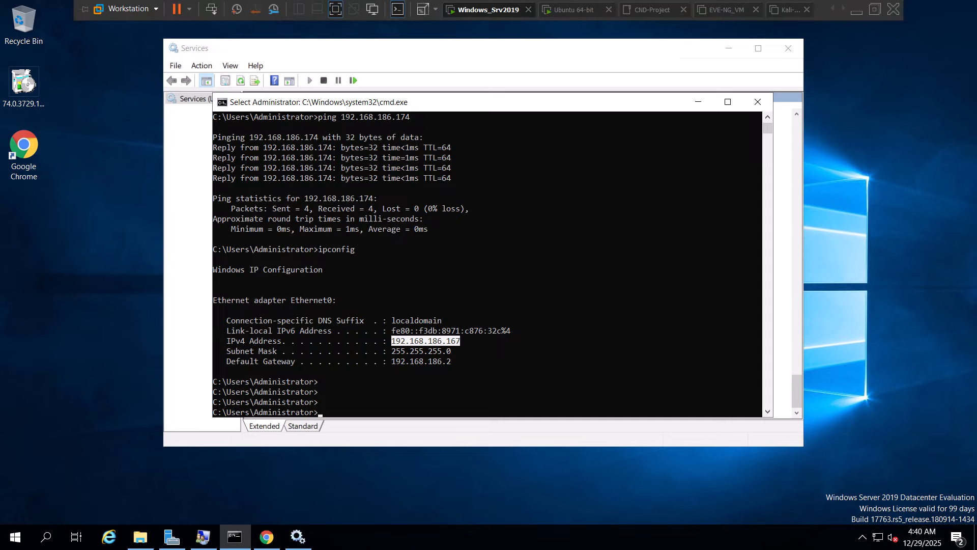
pyautogui.click(570, 10)
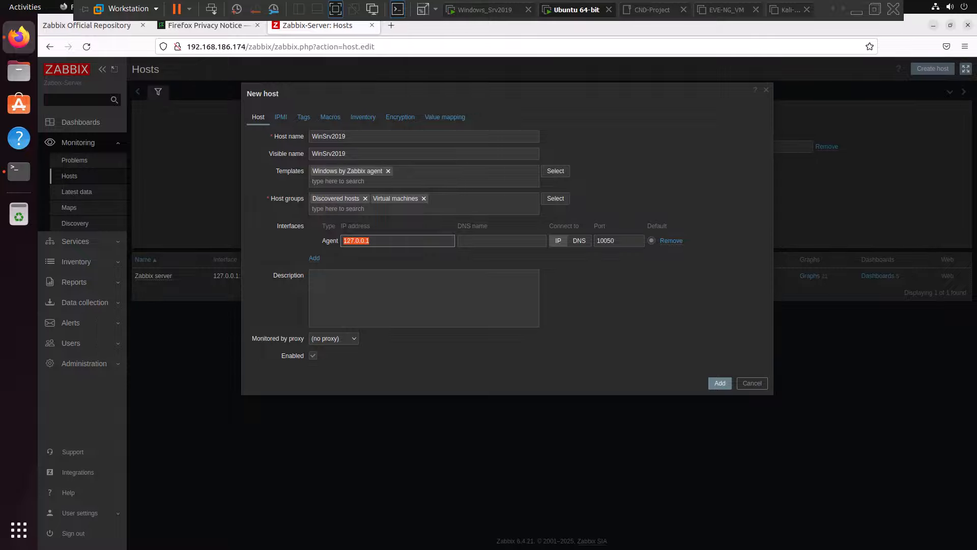
pyautogui.rightClick(380, 241)
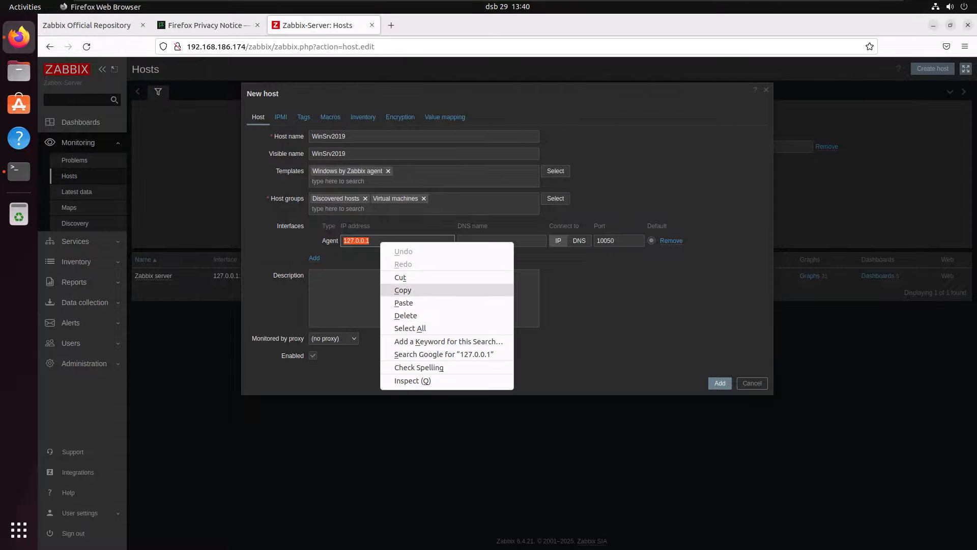
pyautogui.click(402, 303)
pyautogui.hotkey('ctrl', 'a')
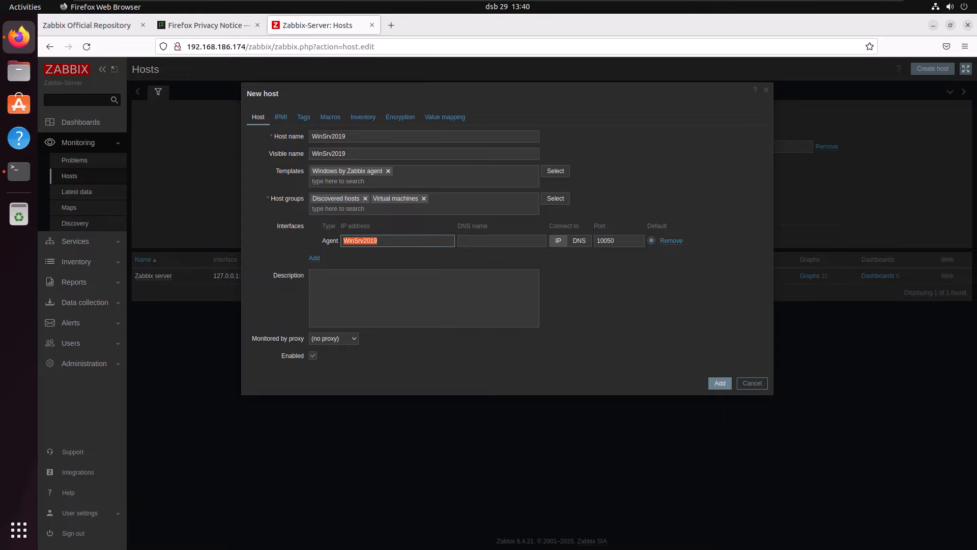
pyautogui.press('BackSpace')
pyautogui.write('192.168.186.167')
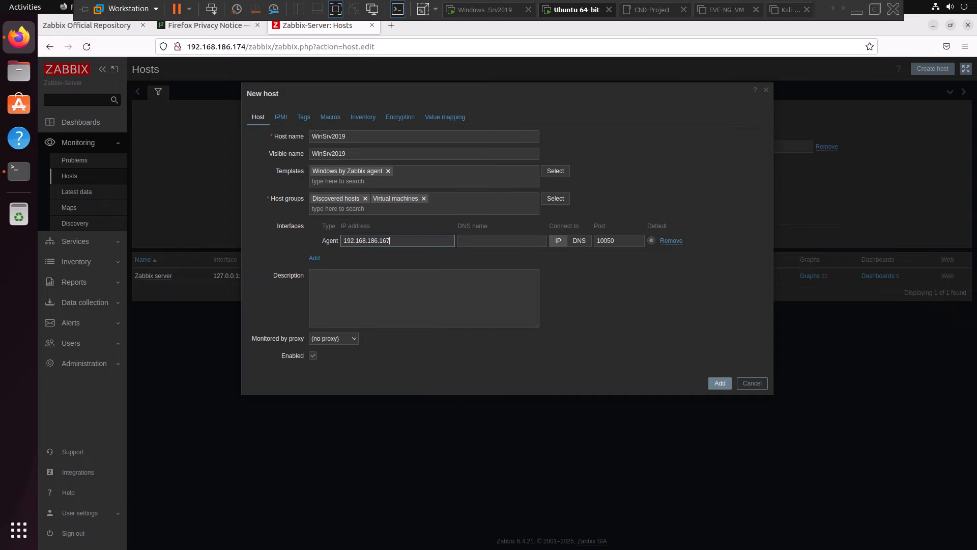
# - Recheck the IPv4 address on the Windows_Srv2019 virtual machine, then add the new host in Zabbix on Ubuntu
pyautogui.click(485, 10)
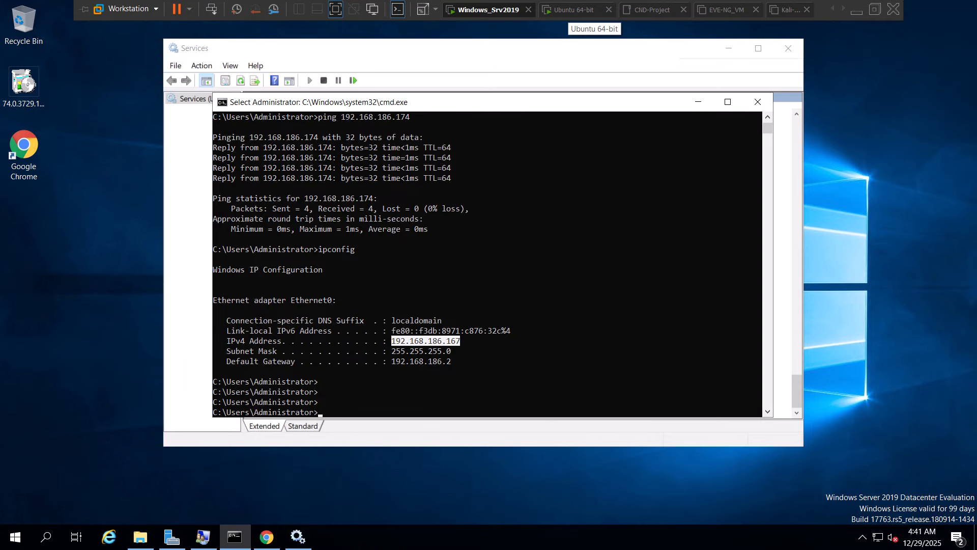
pyautogui.click(574, 9)
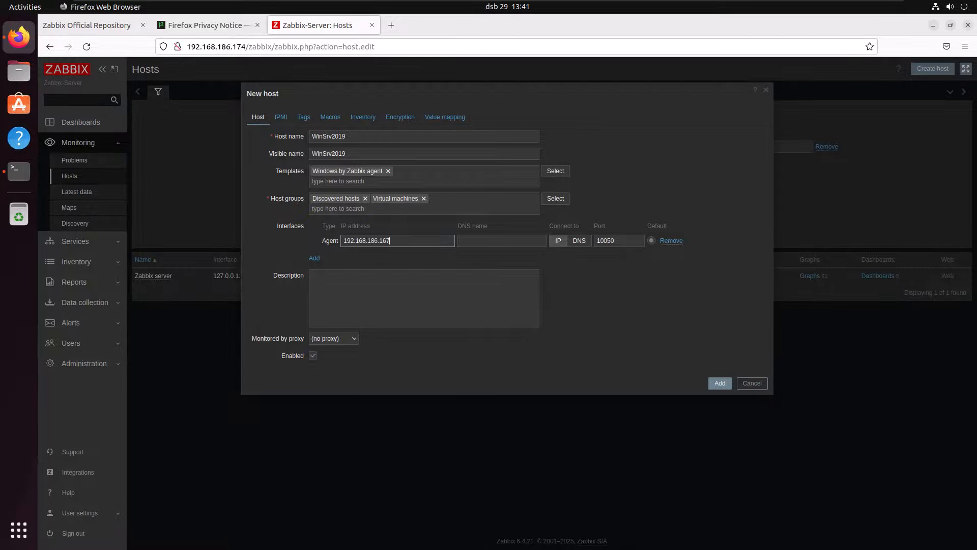
pyautogui.click(720, 383)
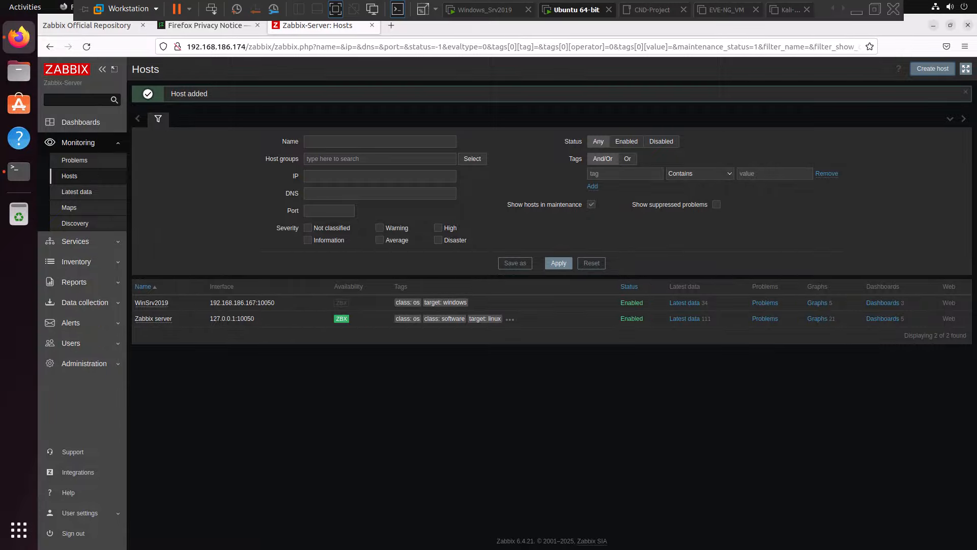
# - Check the Zabbix Agent service status on the Windows_Srv2019 virtual machine and return to the Zabbix Hosts page on Ubuntu
pyautogui.click(488, 10)
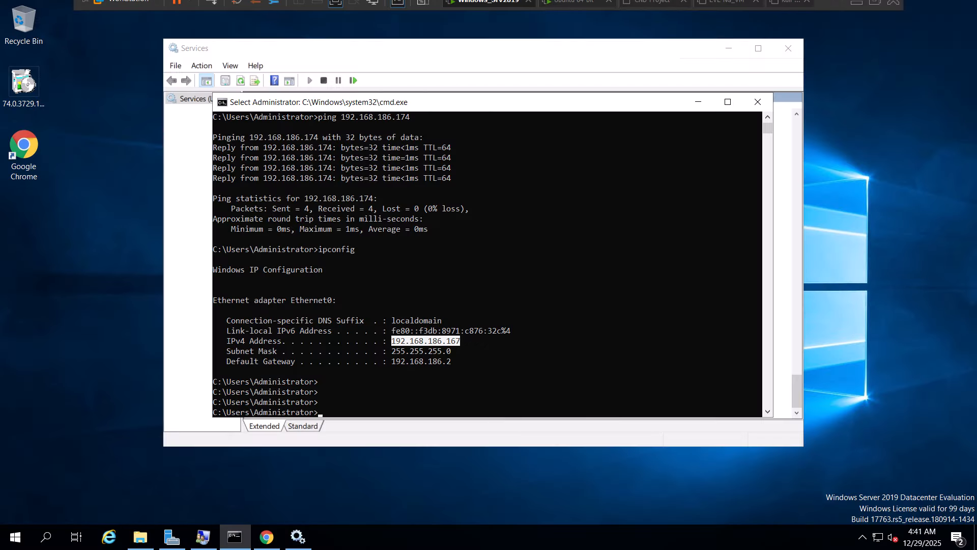
pyautogui.click(299, 537)
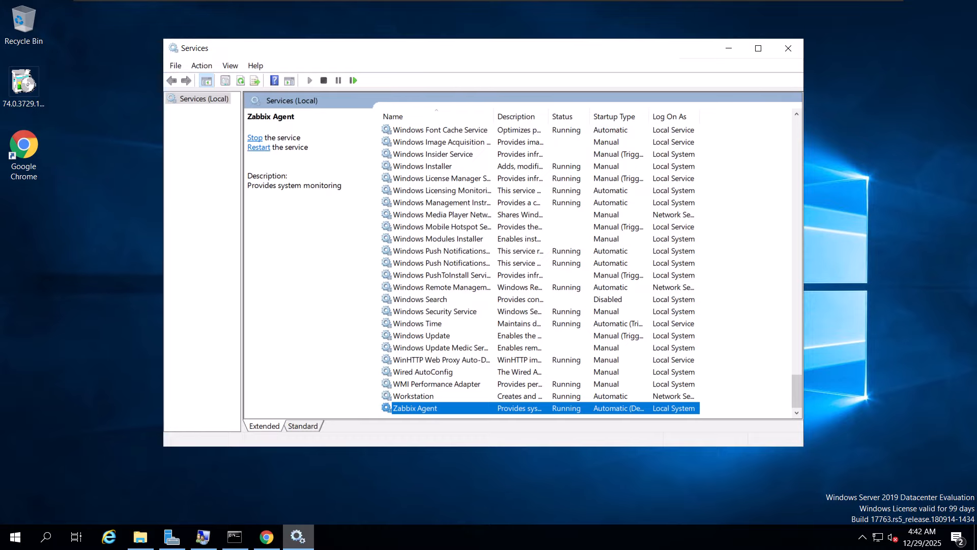
pyautogui.moveTo(488, 1)
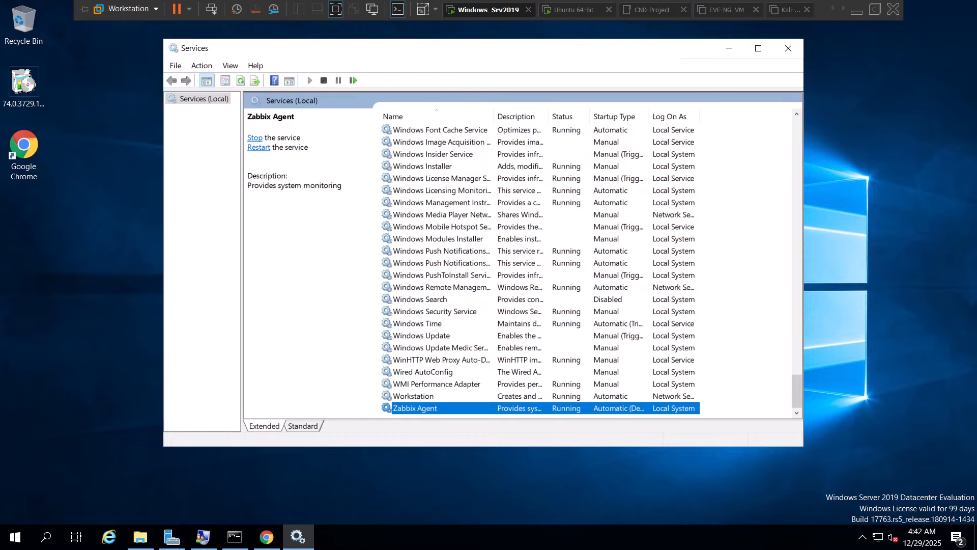
pyautogui.click(573, 10)
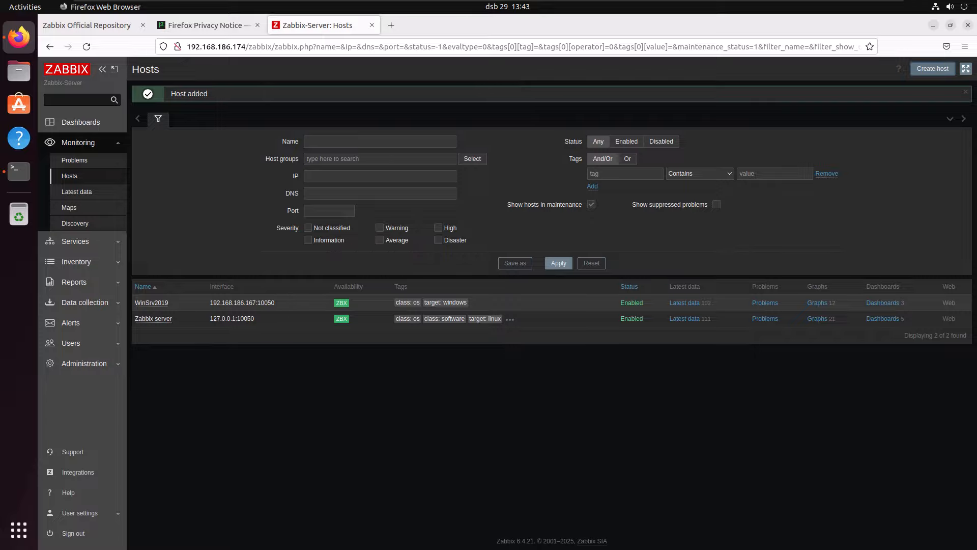
# - Check the availability of WinSrv2019 in the host list and open the host's dashboards
pyautogui.moveTo(340, 303)
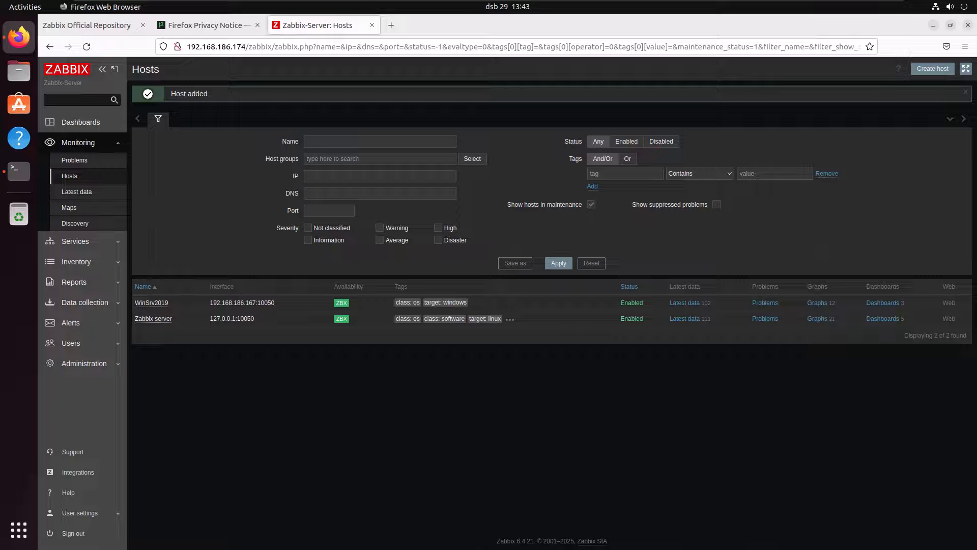
pyautogui.rightClick(153, 303)
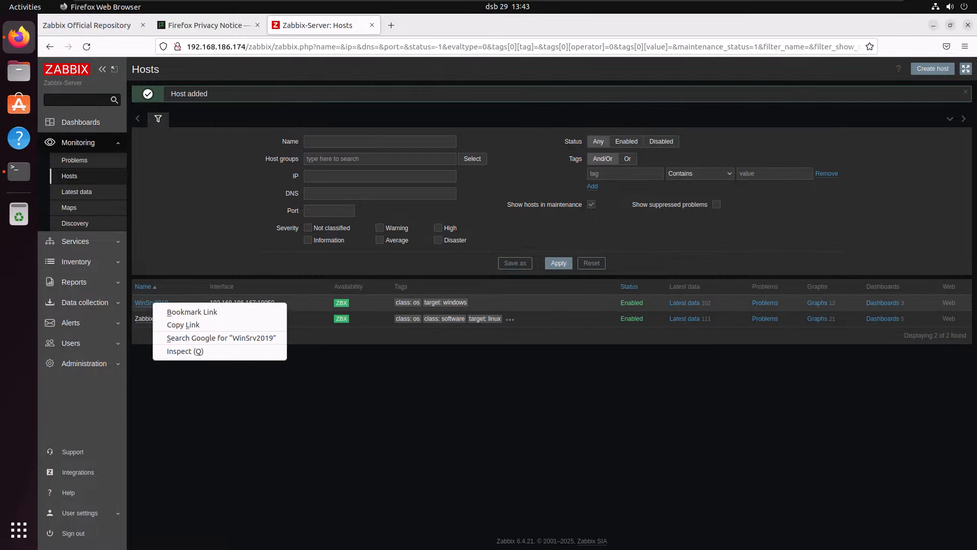
pyautogui.press('Escape')
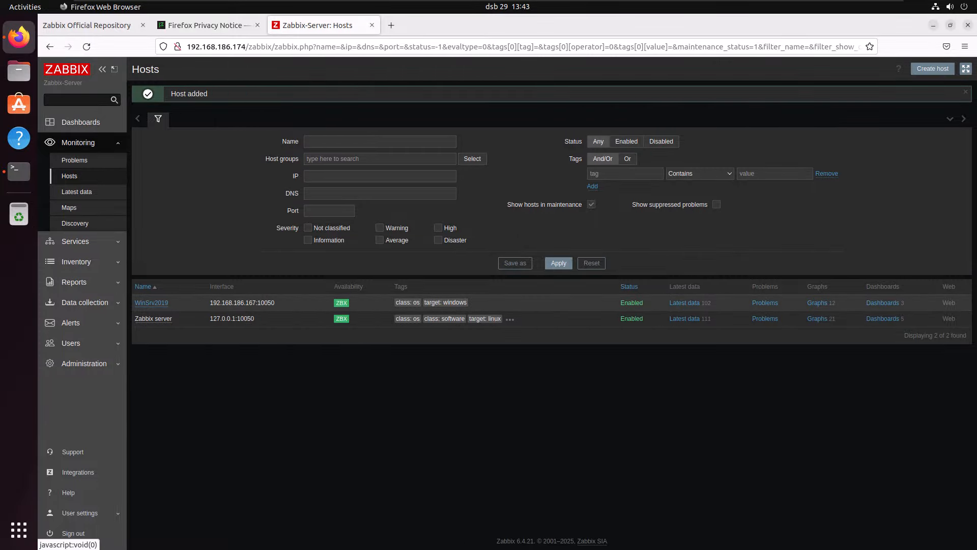
pyautogui.click(151, 303)
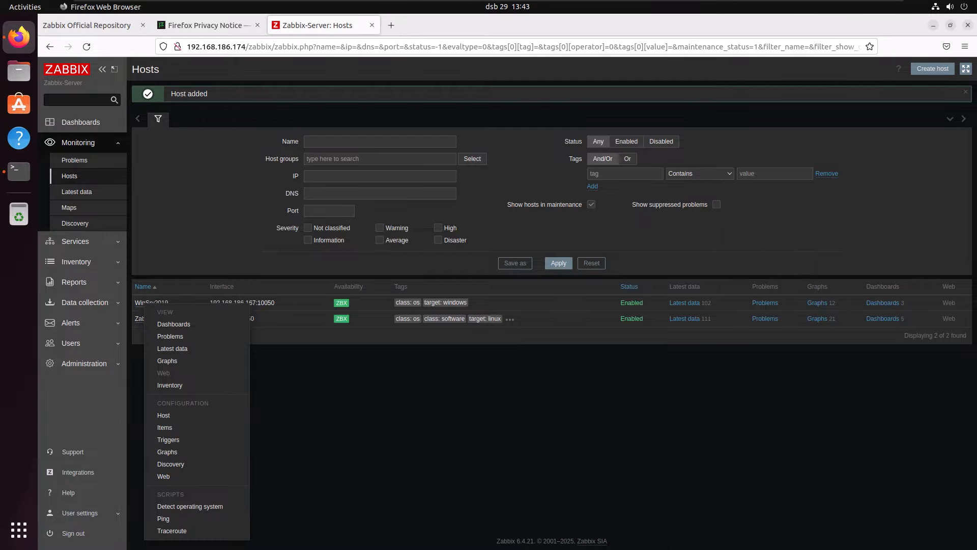
pyautogui.press('Escape')
pyautogui.click(160, 302)
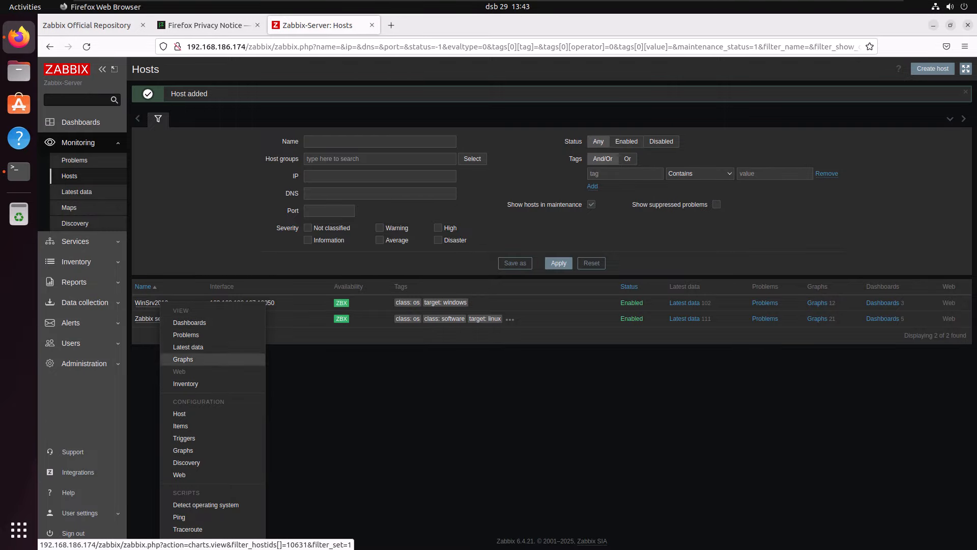
pyautogui.click(189, 322)
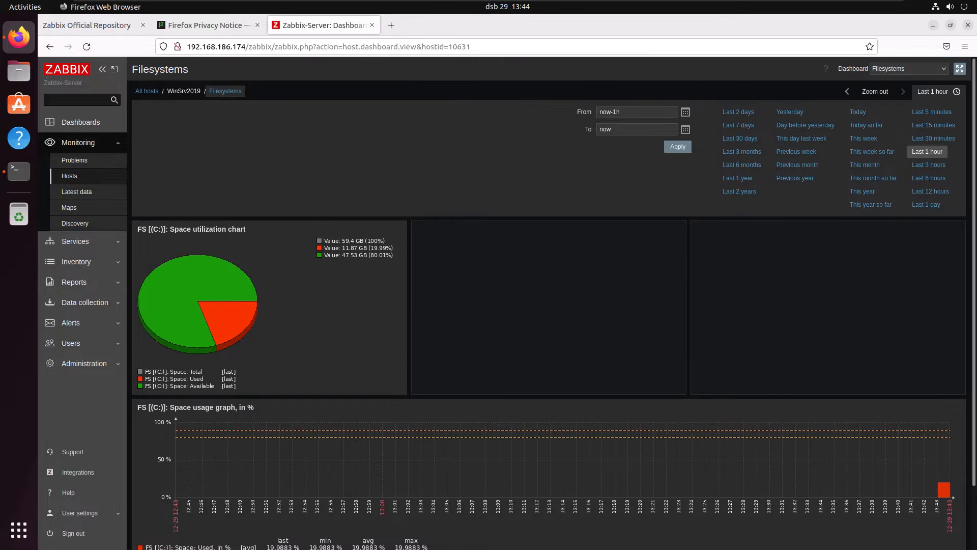
# - Go back to the Hosts page, open the latest data of WinSrv2019 and look through its collected items
pyautogui.click(69, 175)
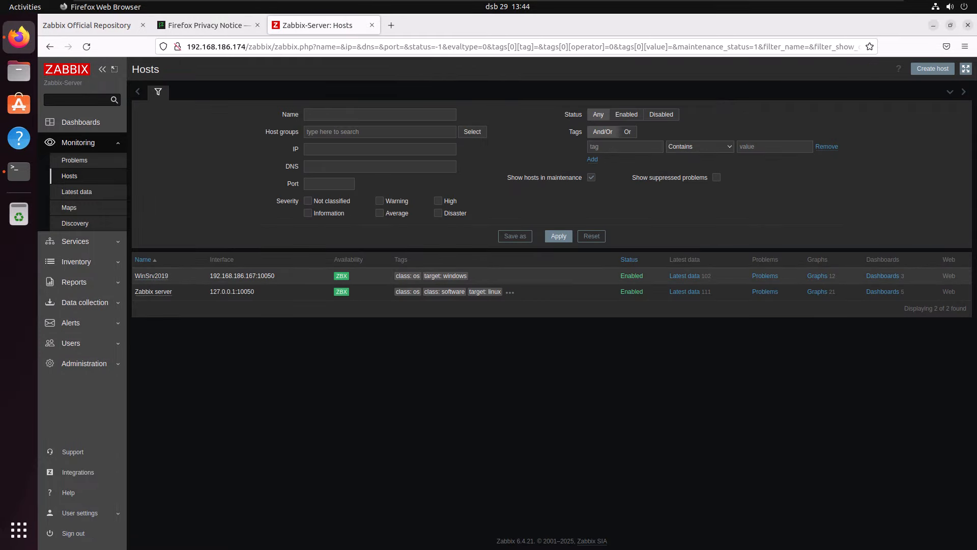
pyautogui.click(152, 291)
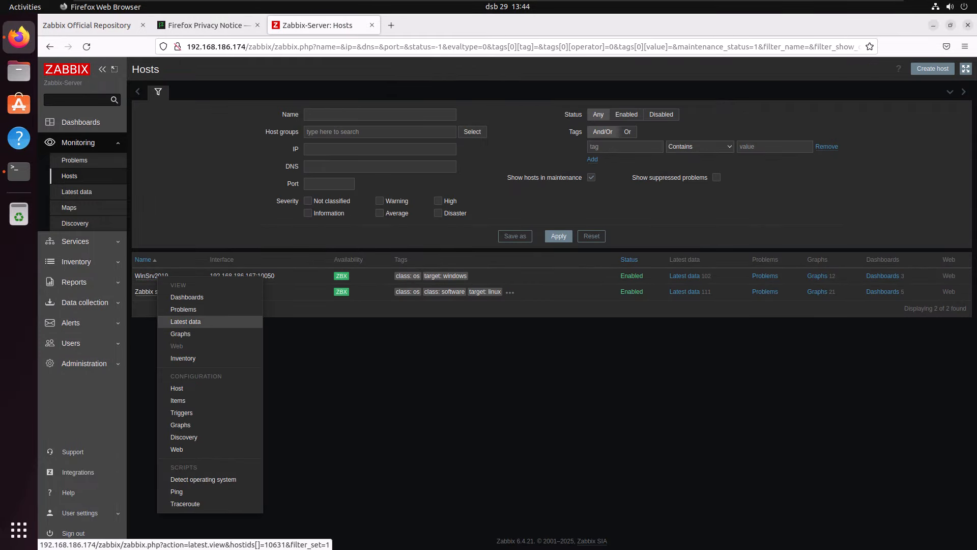
pyautogui.click(185, 321)
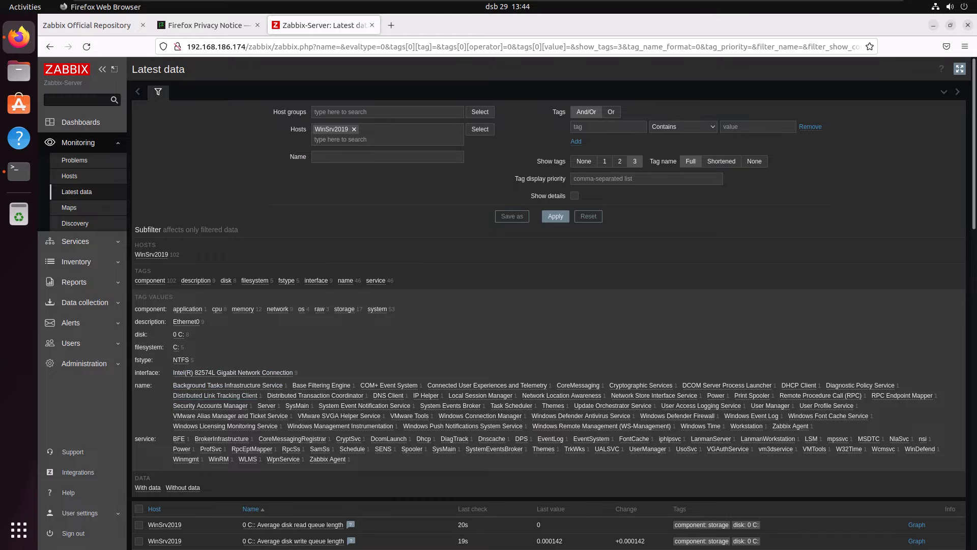
pyautogui.scroll(-2, 227, 385)
pyautogui.scroll(-8, 227, 342)
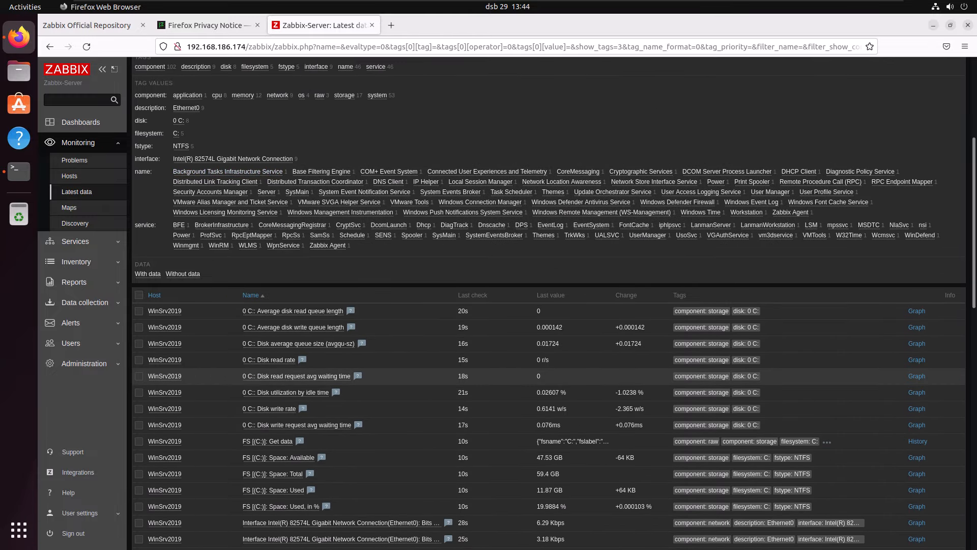
# - Look through the remaining latest data of WinSrv2019, then filter its items by the disk tag and review them
pyautogui.scroll(-2, 228, 341)
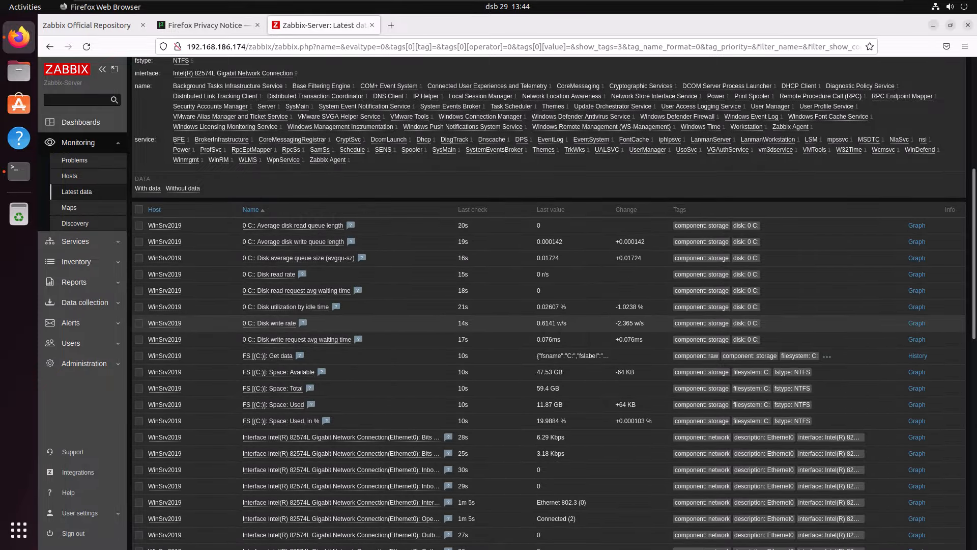
pyautogui.moveTo(554, 356)
pyautogui.scroll(-3, 555, 356)
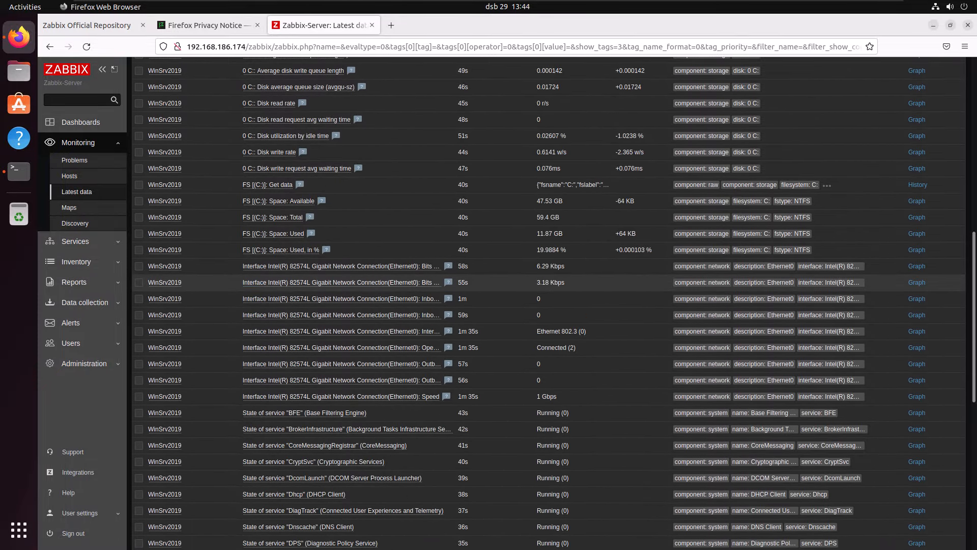
pyautogui.scroll(-7, 555, 356)
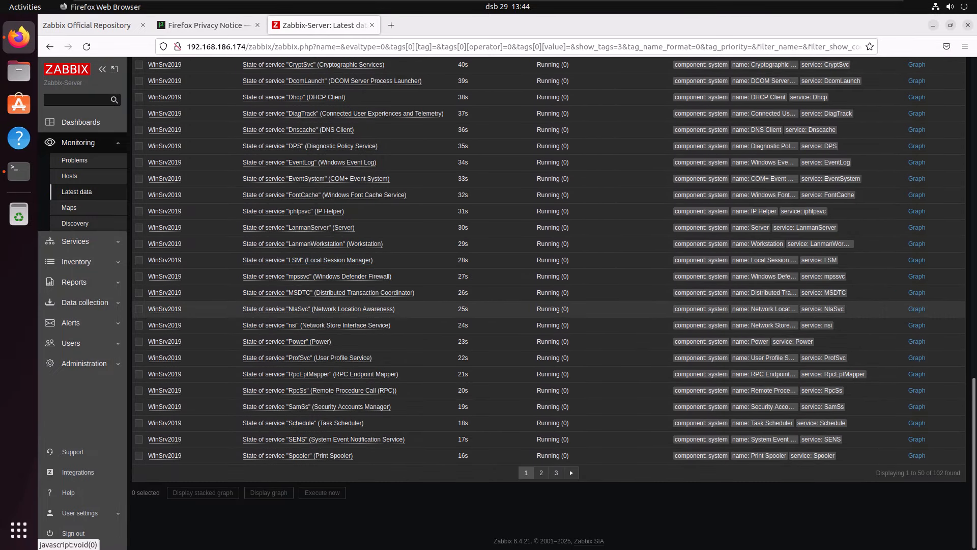
pyautogui.scroll(10, 285, 402)
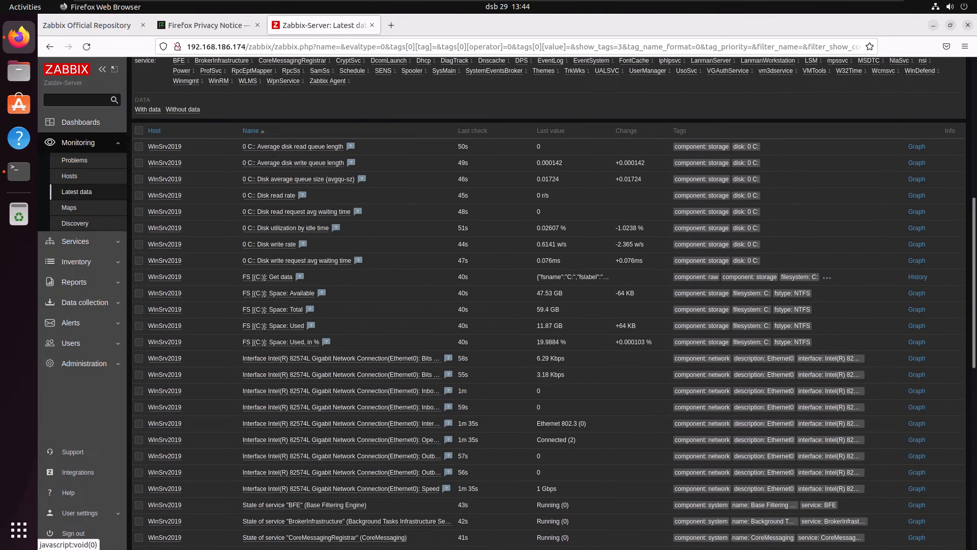
pyautogui.scroll(3, 356, 404)
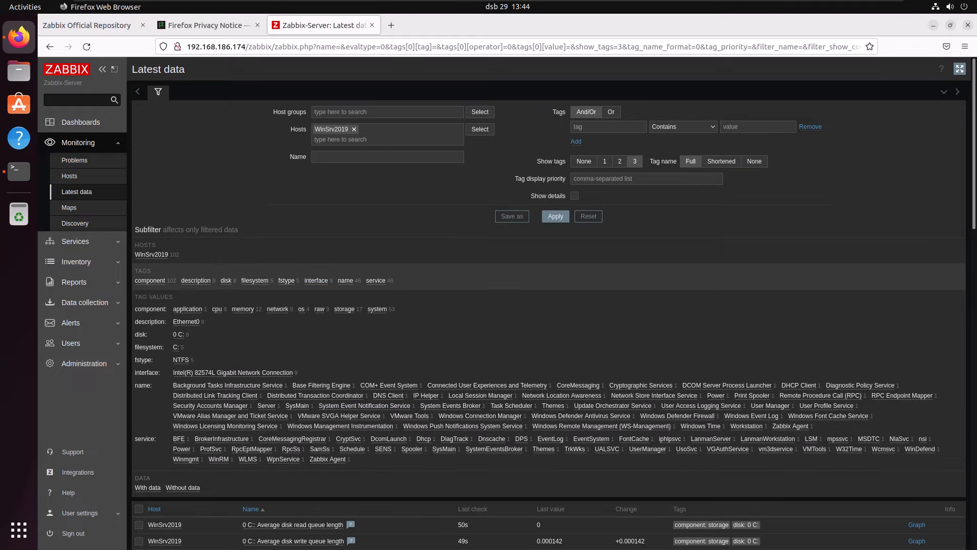
pyautogui.click(226, 280)
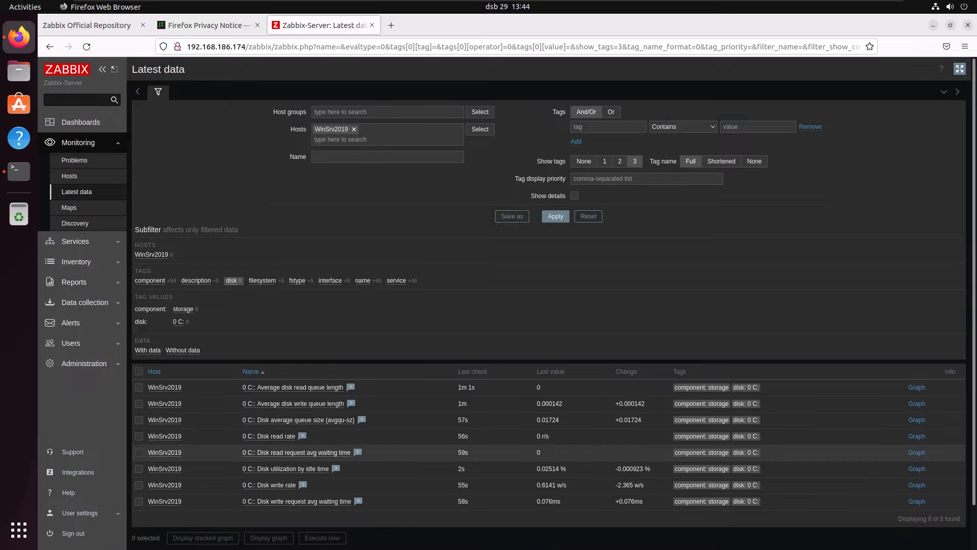
pyautogui.scroll(-2, 551, 302)
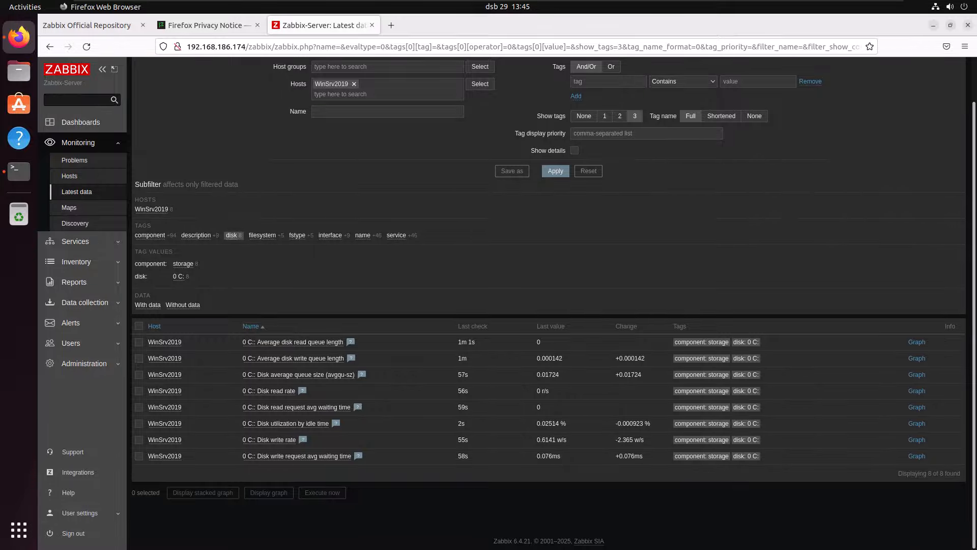
# - Return to the Hosts page, then open the Zabbix server dashboard from the list of all dashboards
pyautogui.click(78, 143)
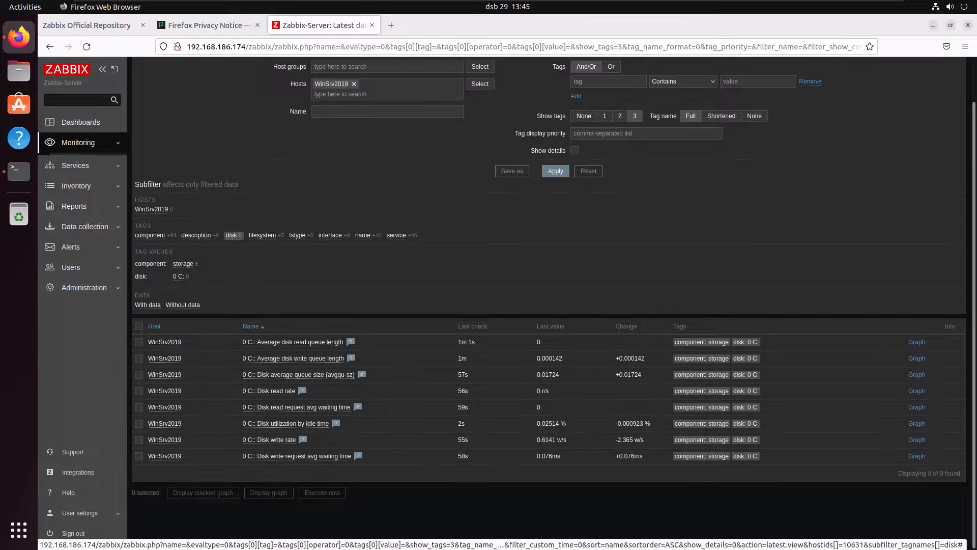
pyautogui.click(78, 143)
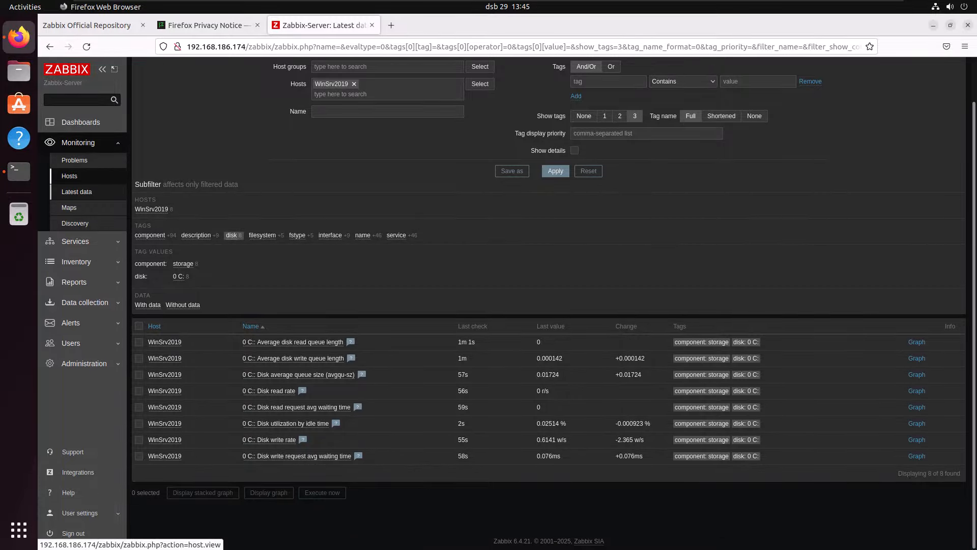
pyautogui.click(69, 175)
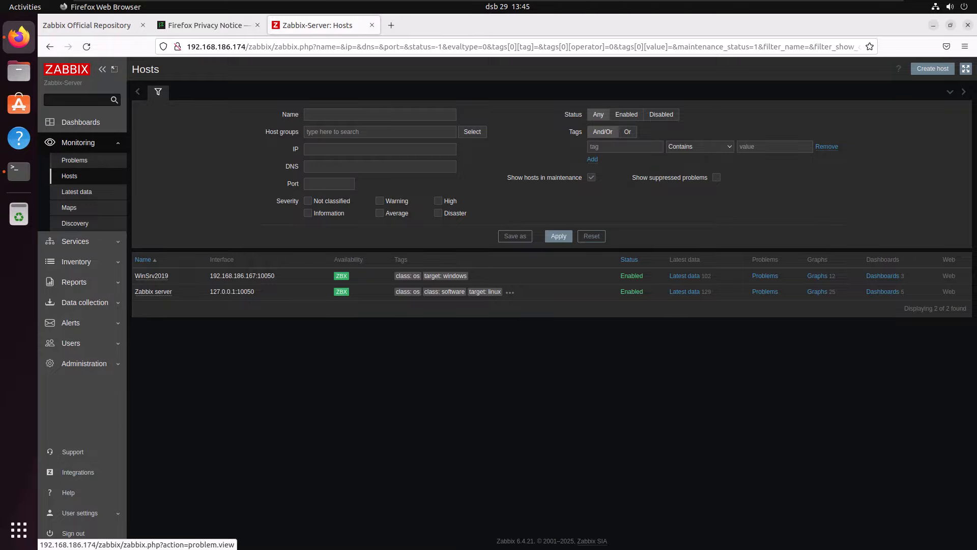
pyautogui.click(81, 122)
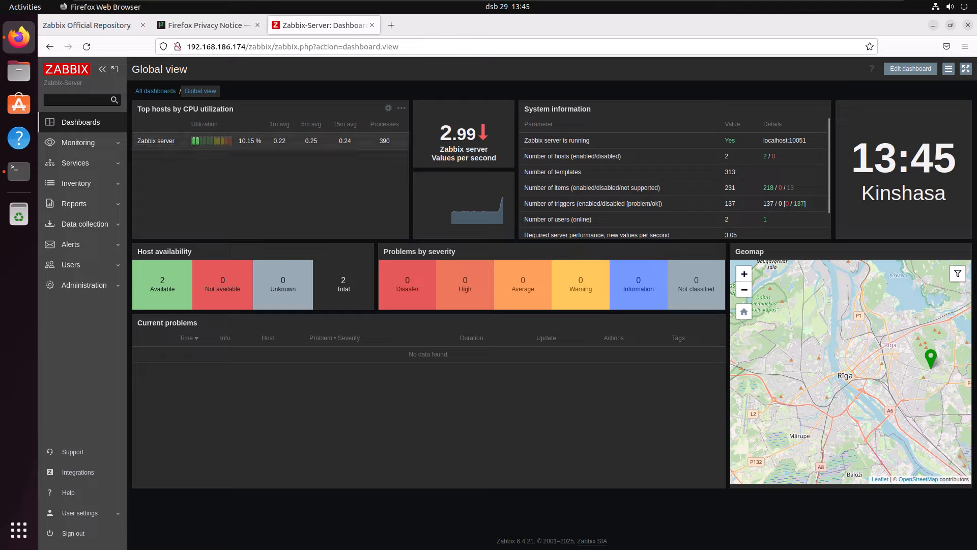
pyautogui.click(155, 91)
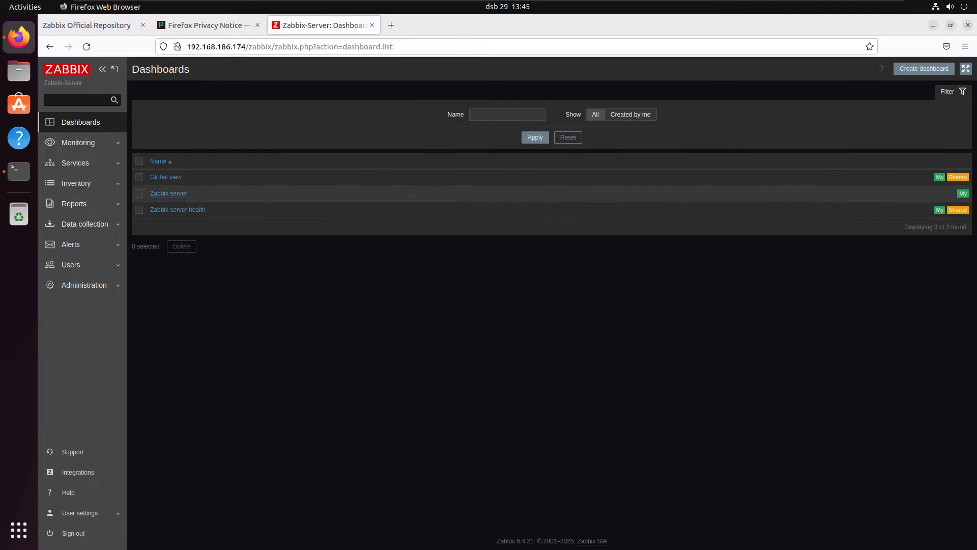
pyautogui.click(169, 193)
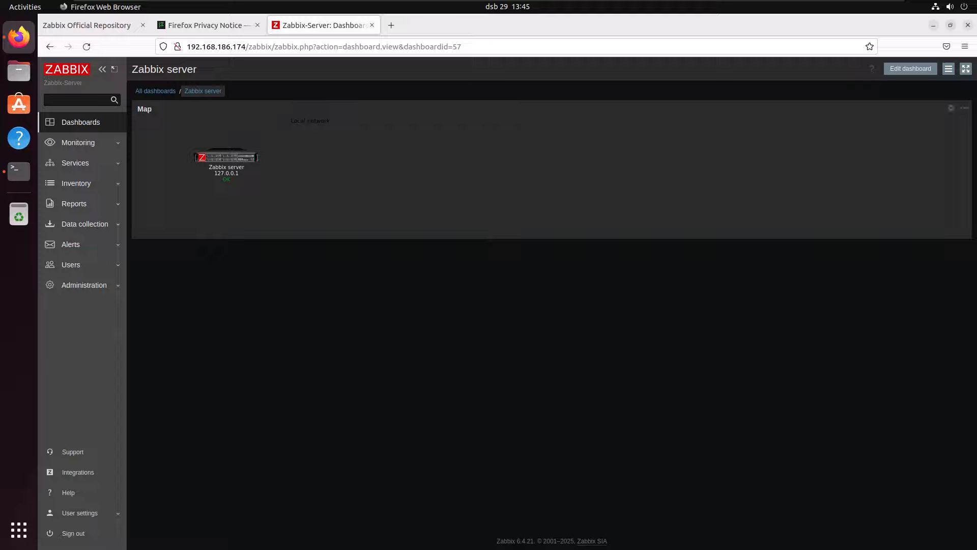
# - Go back to the monitored hosts, run the Ping script on WinSrv2019, and close its output after reading it
pyautogui.click(78, 143)
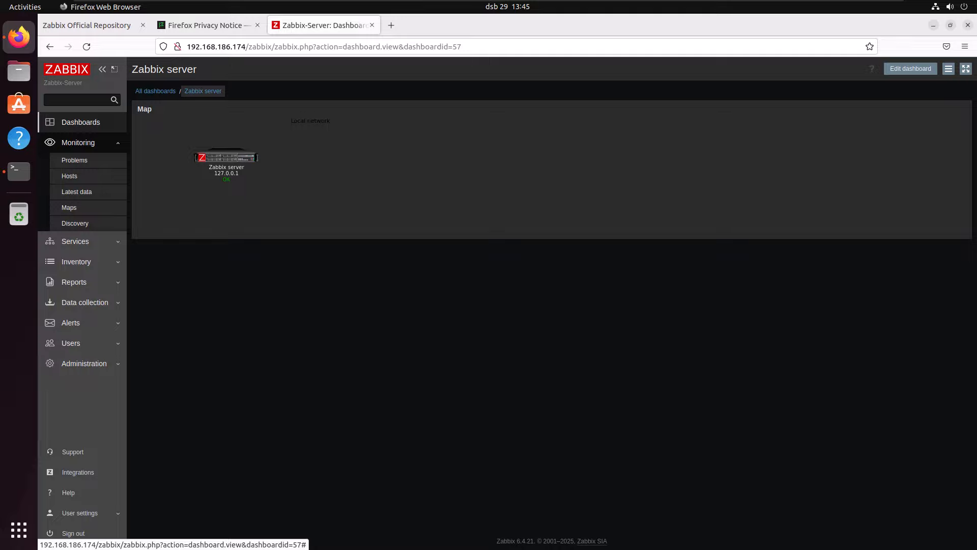
pyautogui.click(69, 176)
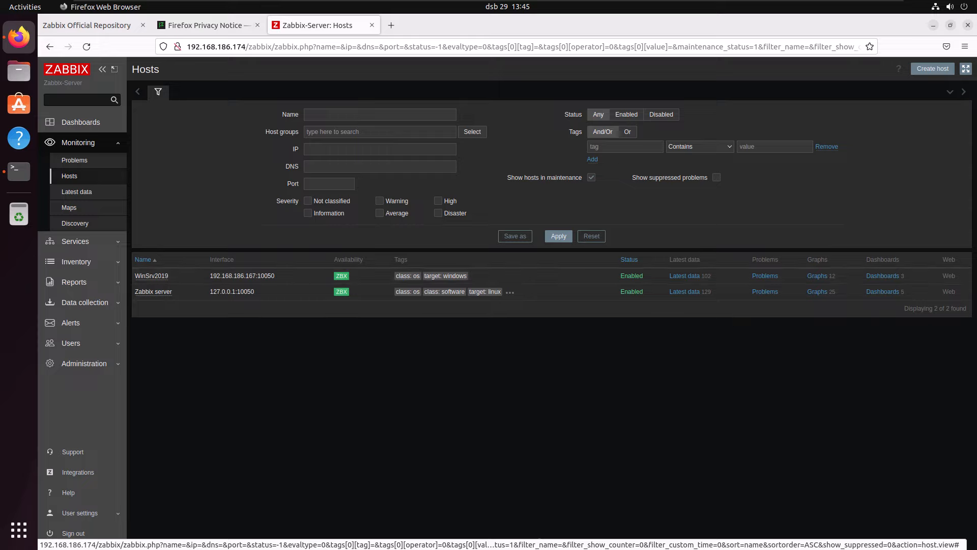
pyautogui.click(151, 275)
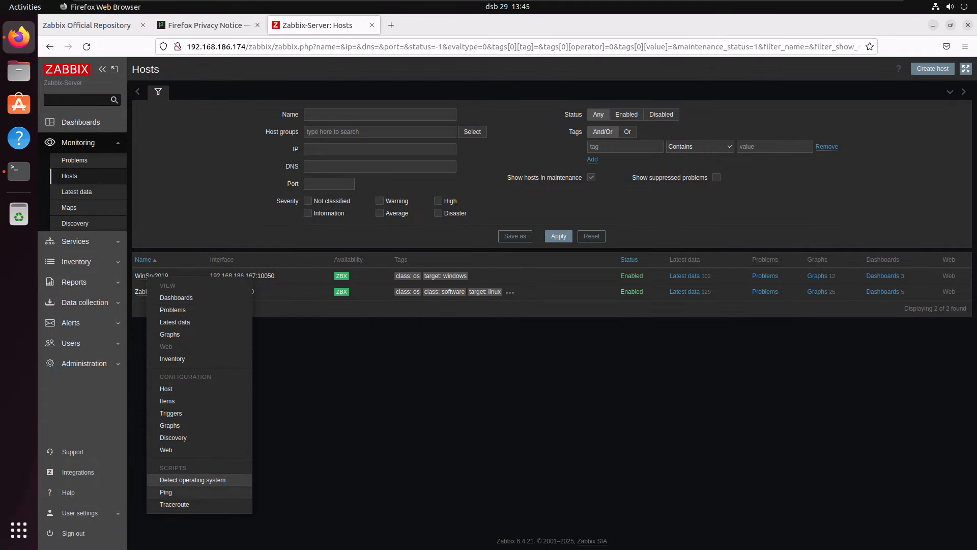
pyautogui.click(166, 491)
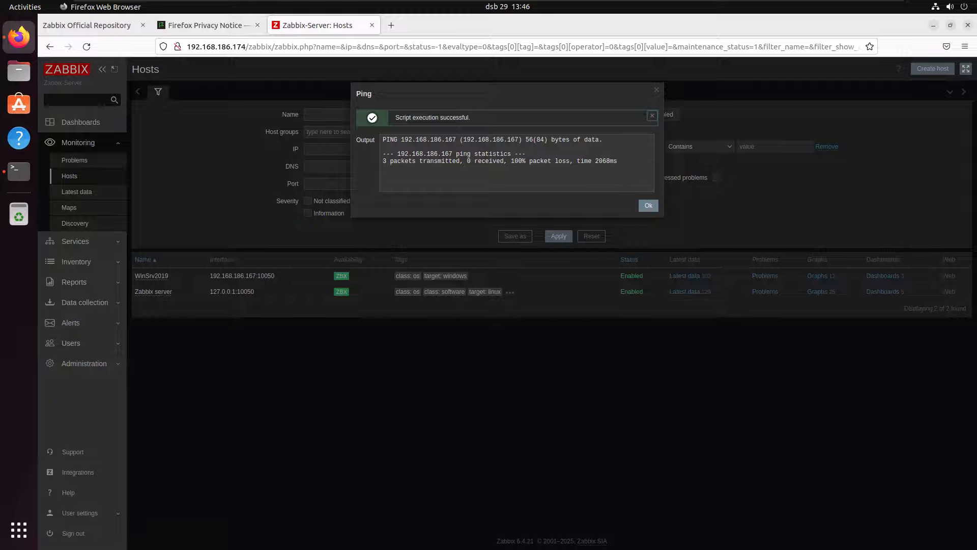
pyautogui.moveTo(395, 117); pyautogui.dragTo(470, 117)
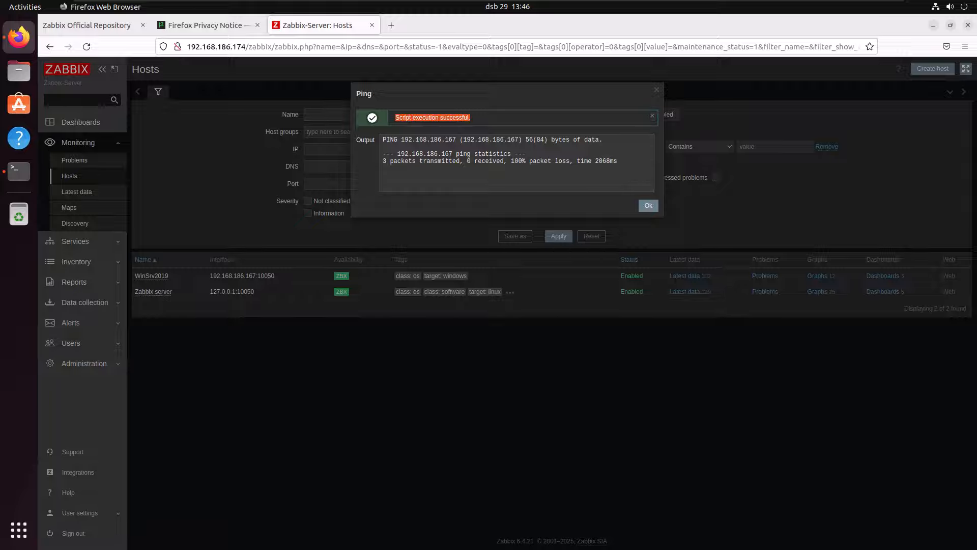
pyautogui.click(474, 118)
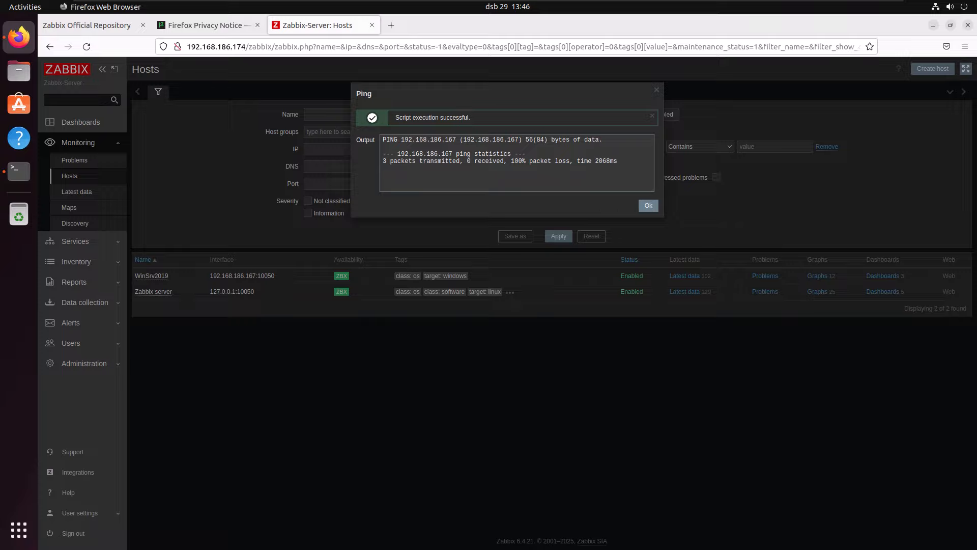
pyautogui.click(657, 89)
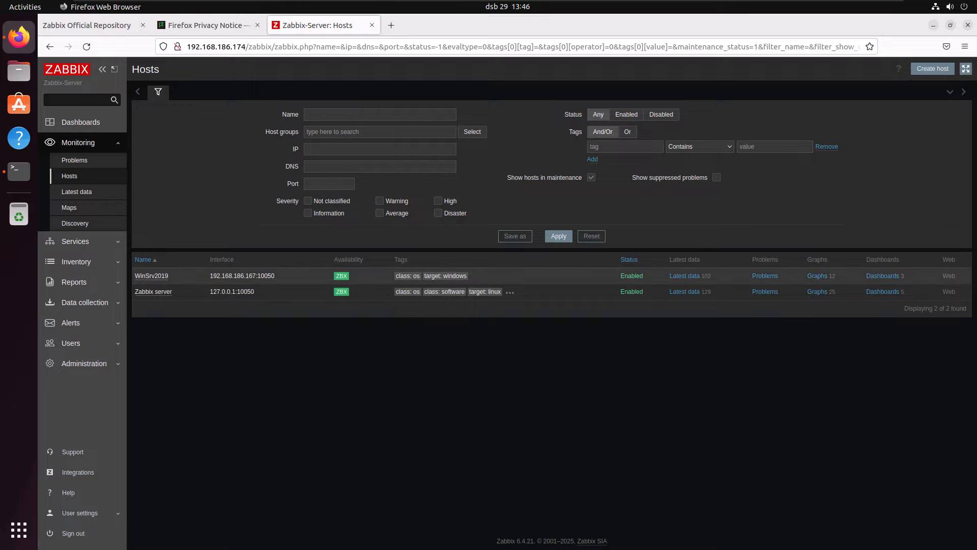
# - Try to run the Detect operating system script on WinSrv2019 and dismiss its result
pyautogui.click(156, 292)
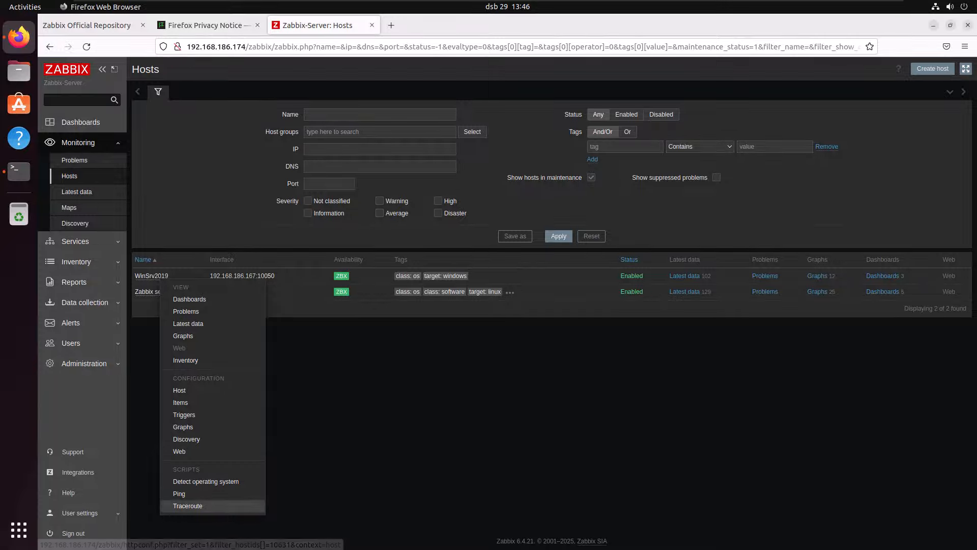
pyautogui.click(205, 481)
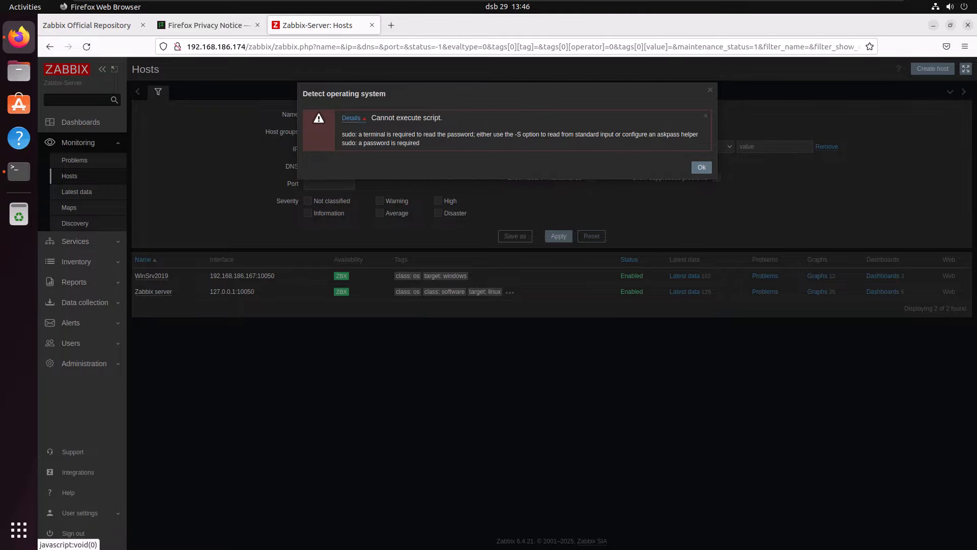
pyautogui.click(701, 167)
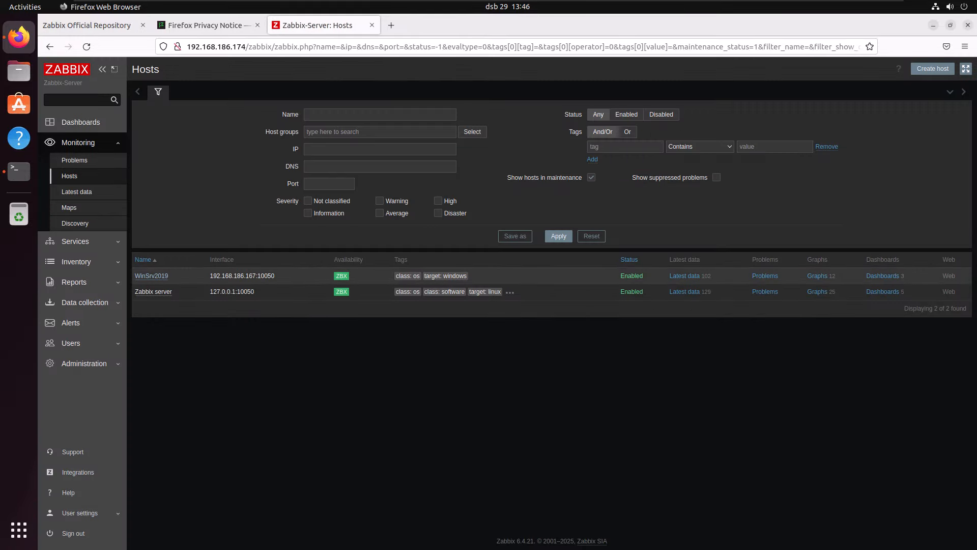
# - Open the dashboards of WinSrv2019 and examine the Filesystems space utilization chart and space usage graph
pyautogui.click(145, 291)
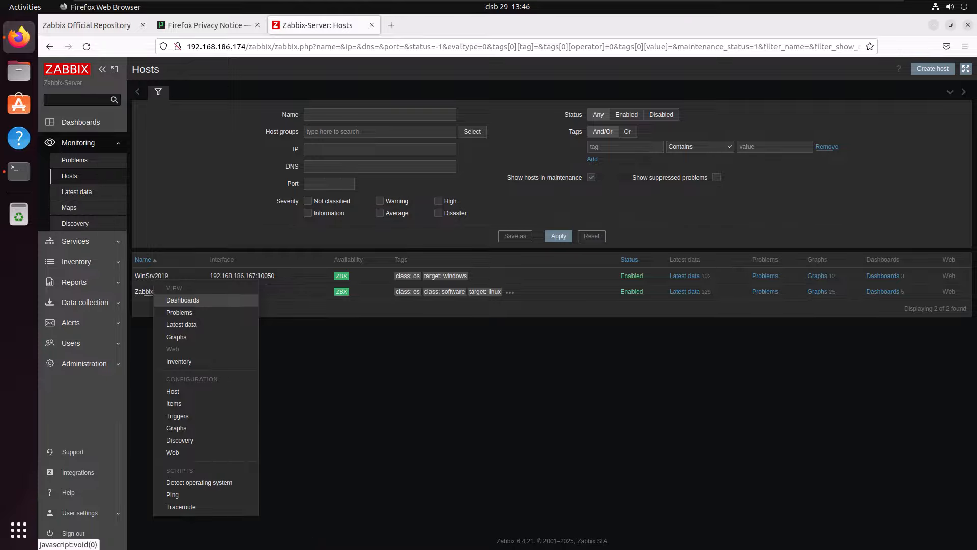
pyautogui.click(182, 299)
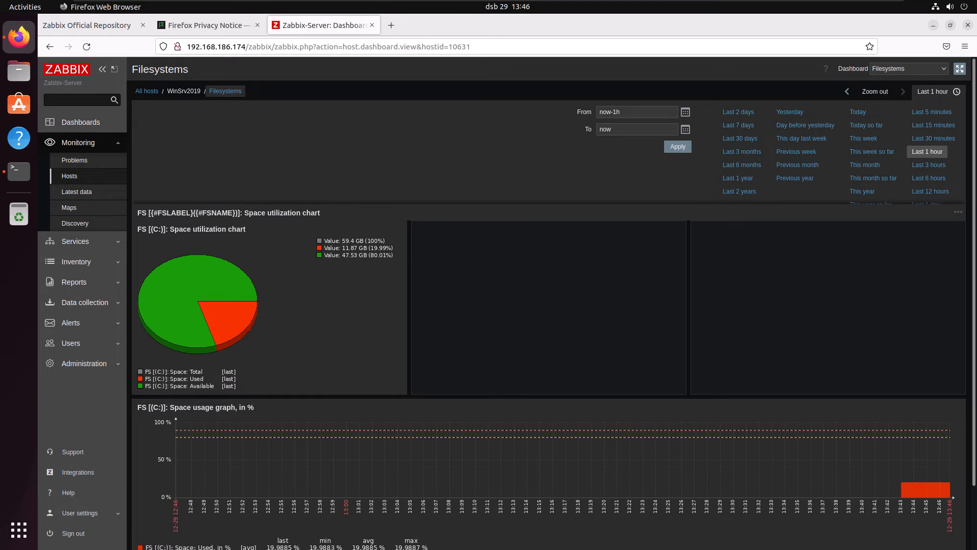
pyautogui.scroll(-3, 549, 305)
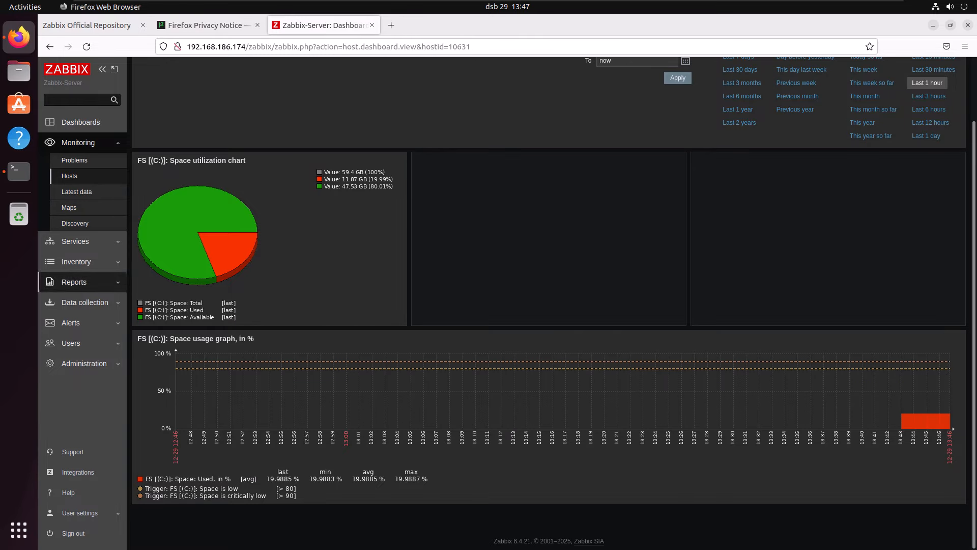
# - Return to the Hosts page, open the graphs of WinSrv2019, and look through its disk and filesystem graphs
pyautogui.click(69, 176)
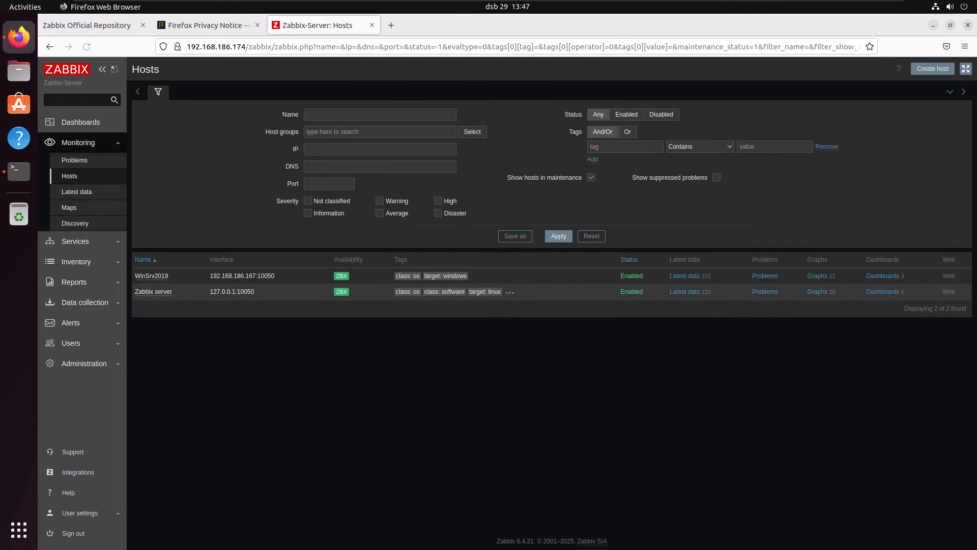
pyautogui.click(151, 275)
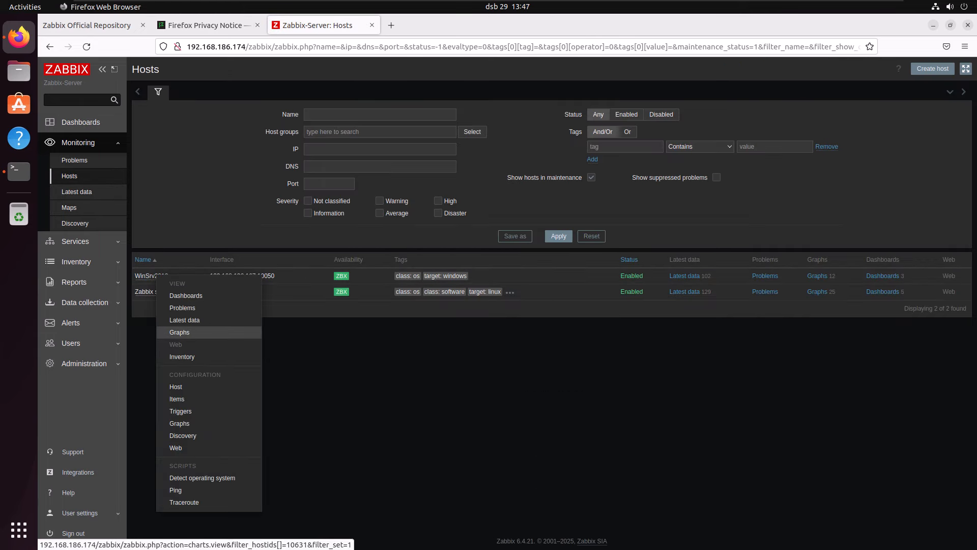
pyautogui.click(179, 332)
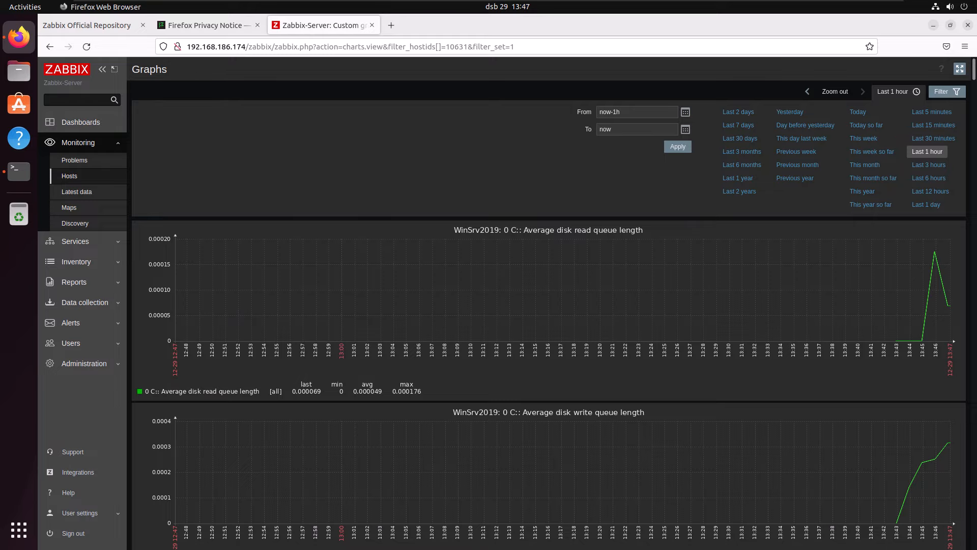
pyautogui.scroll(-4, 551, 303)
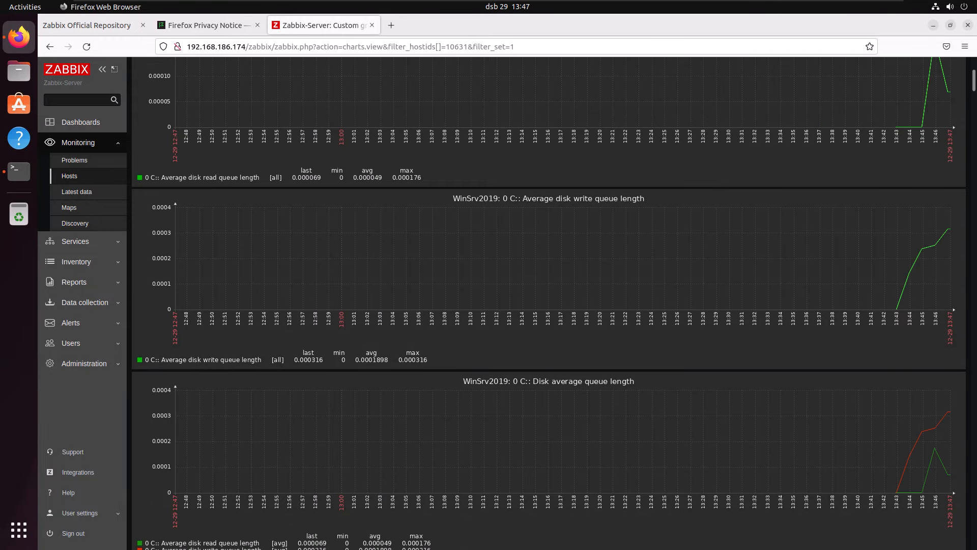
pyautogui.scroll(-7, 549, 299)
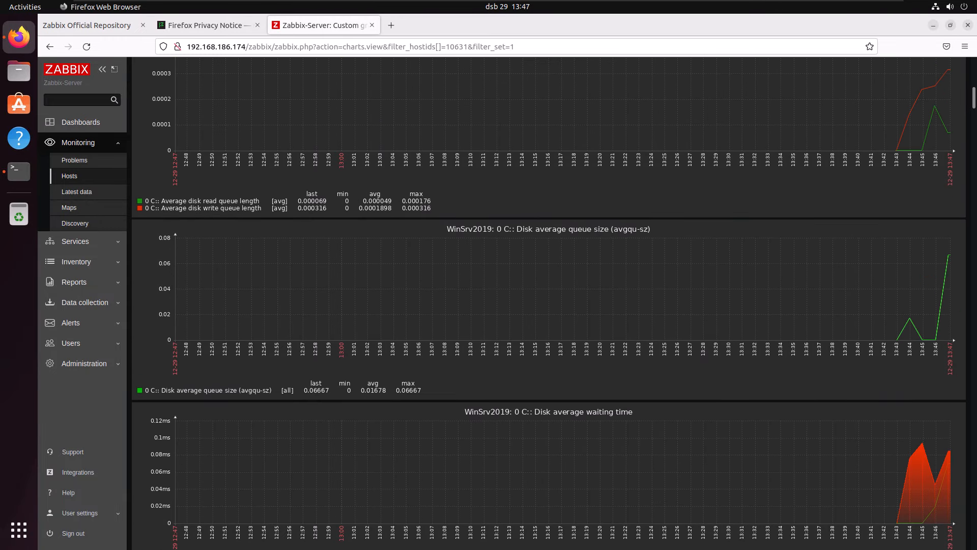
pyautogui.scroll(-4, 549, 302)
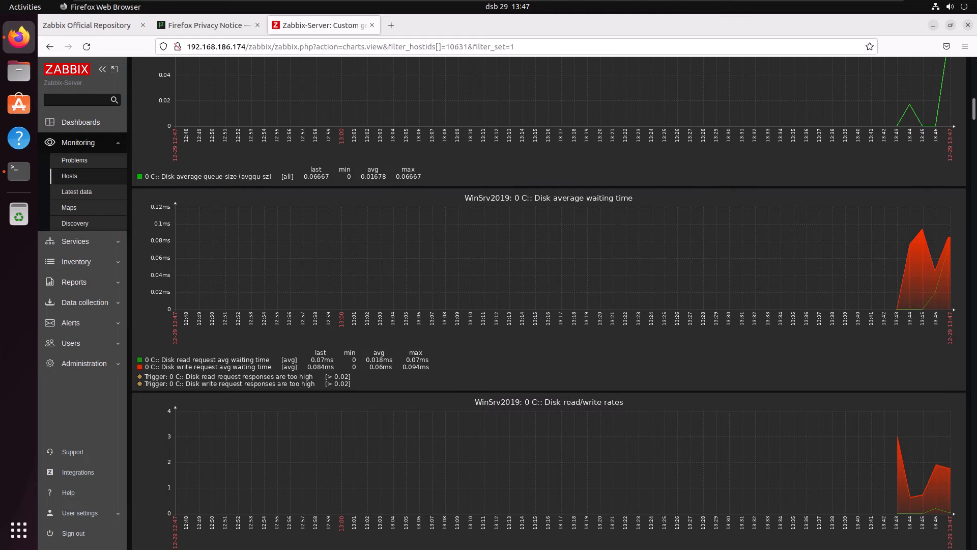
pyautogui.scroll(-1, 548, 303)
pyautogui.scroll(-8, 548, 302)
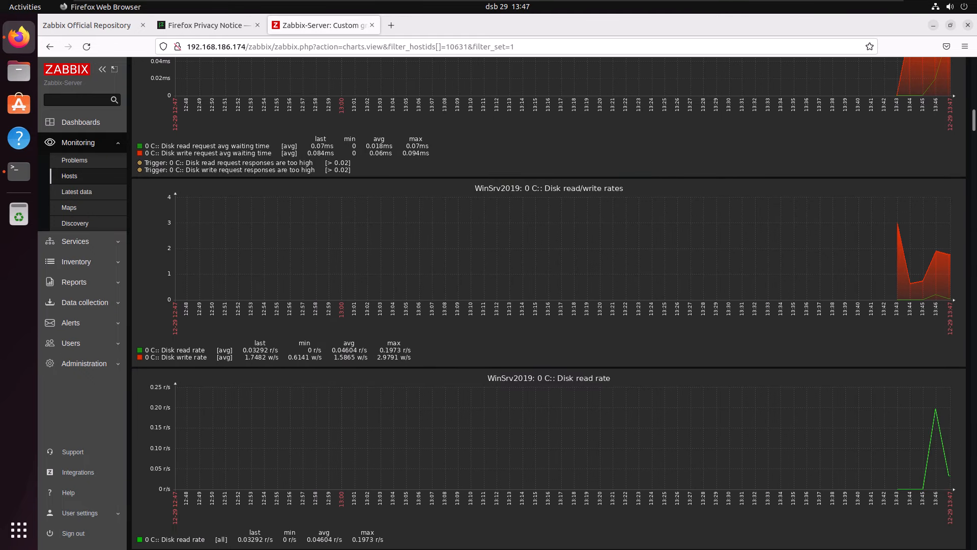
pyautogui.scroll(-14, 549, 303)
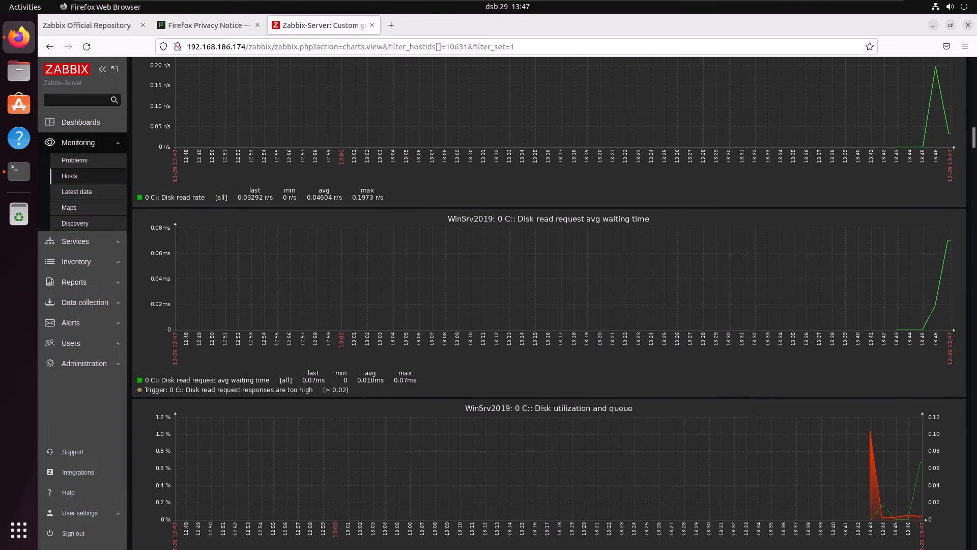
pyautogui.scroll(-10, 549, 303)
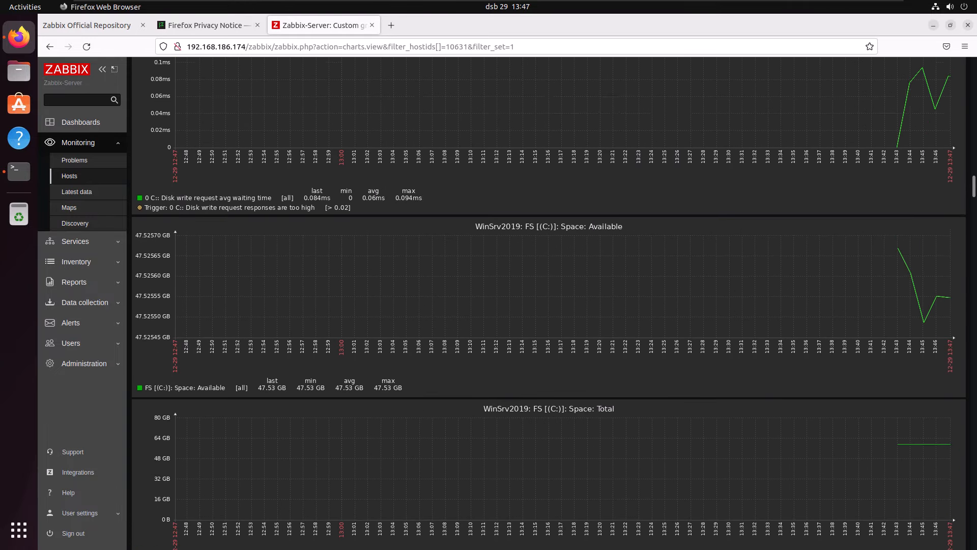
# - Examine the C: drive space graphs and the Ethernet0 traffic, packet and operational status graphs of WinSrv2019
pyautogui.scroll(-9, 548, 300)
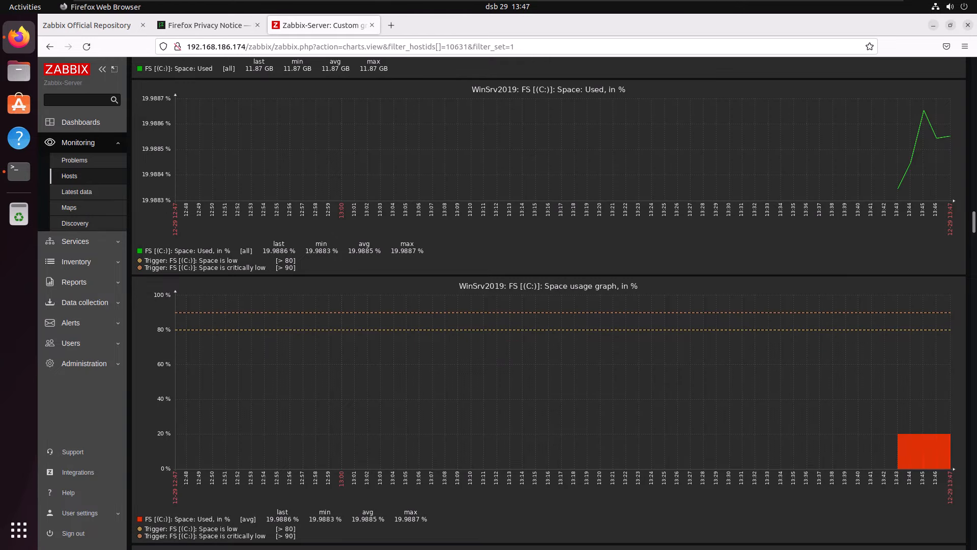
pyautogui.scroll(-7, 549, 301)
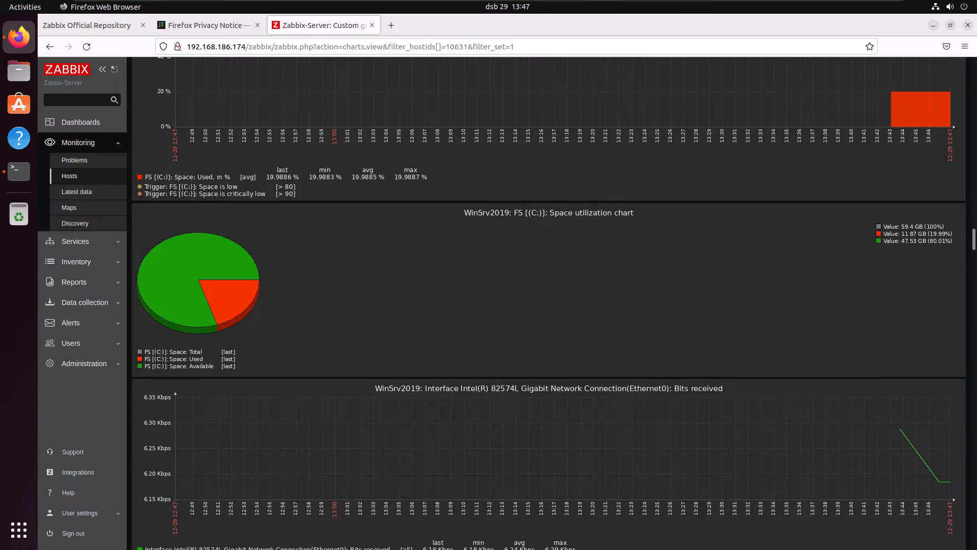
pyautogui.scroll(-4, 548, 306)
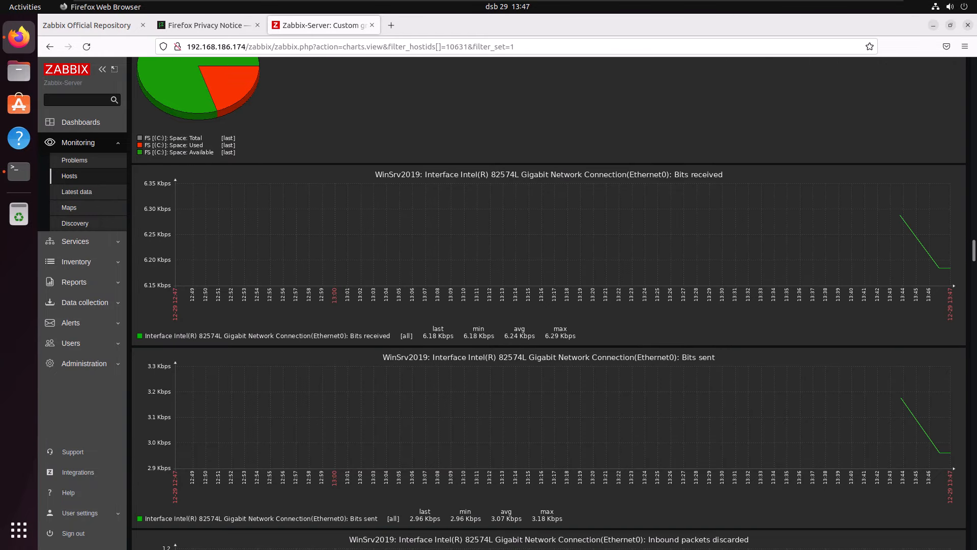
pyautogui.scroll(-3, 549, 305)
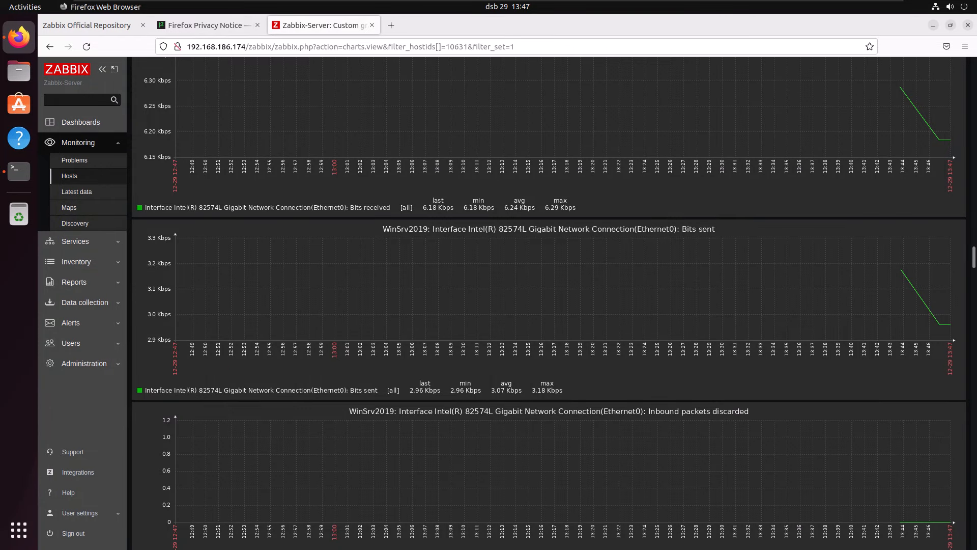
pyautogui.scroll(-3, 548, 305)
pyautogui.scroll(5, 548, 306)
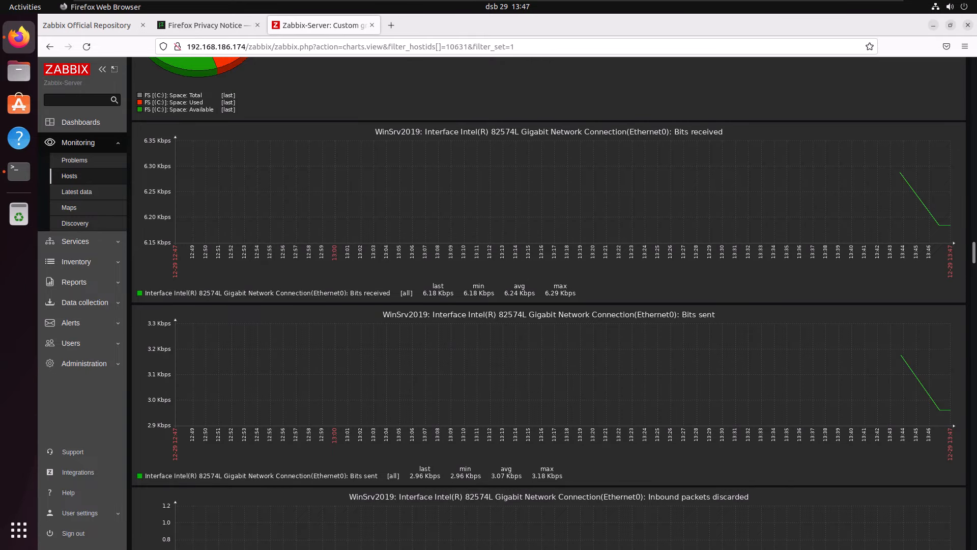
pyautogui.scroll(-7, 549, 305)
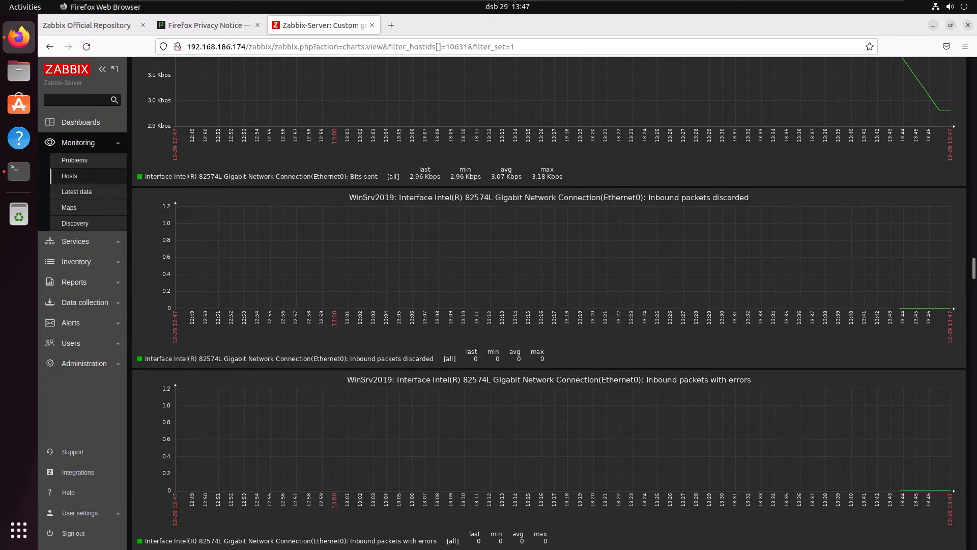
pyautogui.scroll(-7, 548, 305)
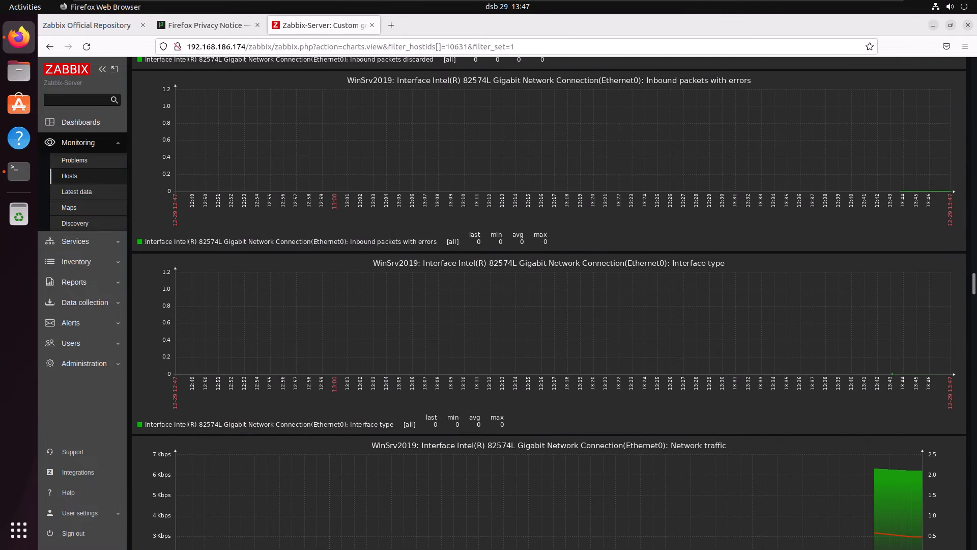
pyautogui.scroll(-4, 548, 306)
pyautogui.scroll(-5, 549, 305)
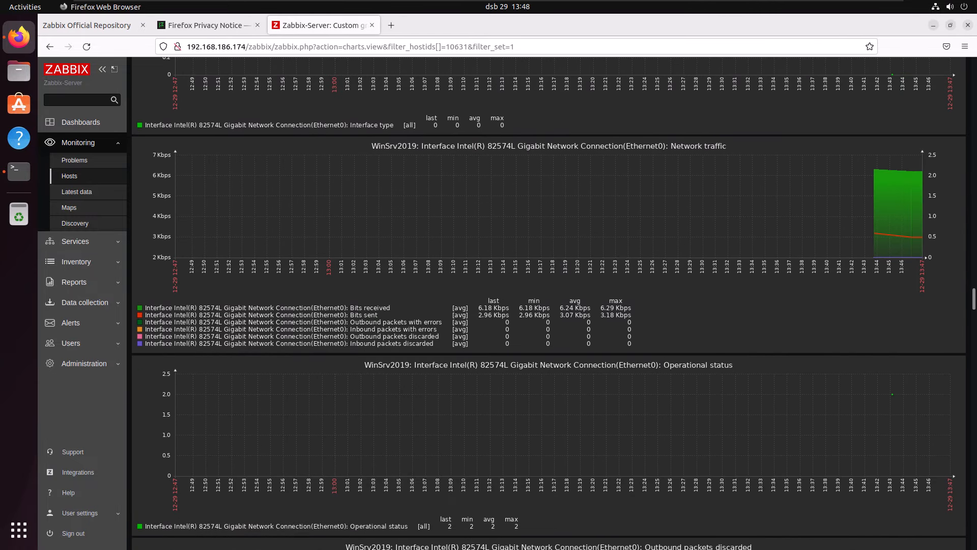
pyautogui.scroll(-8, 548, 303)
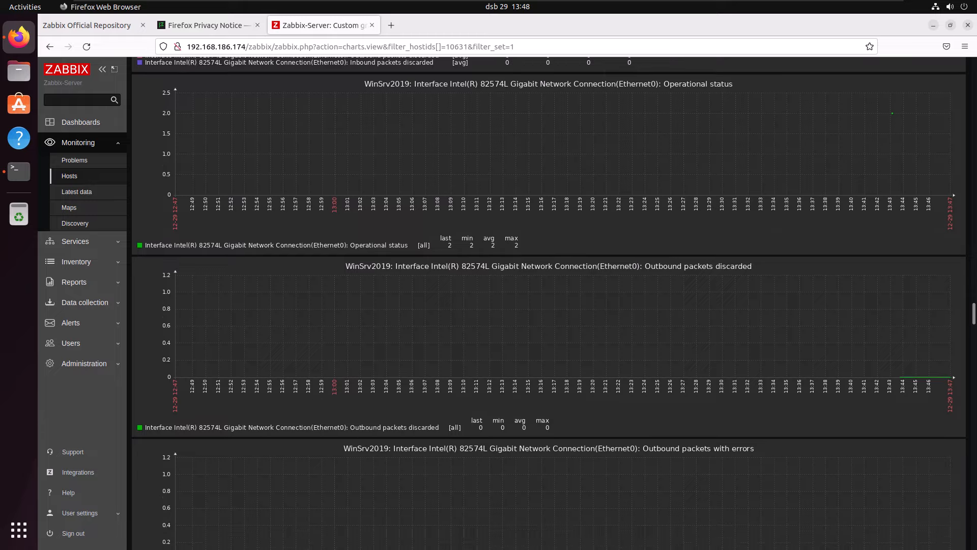
pyautogui.scroll(-19, 548, 302)
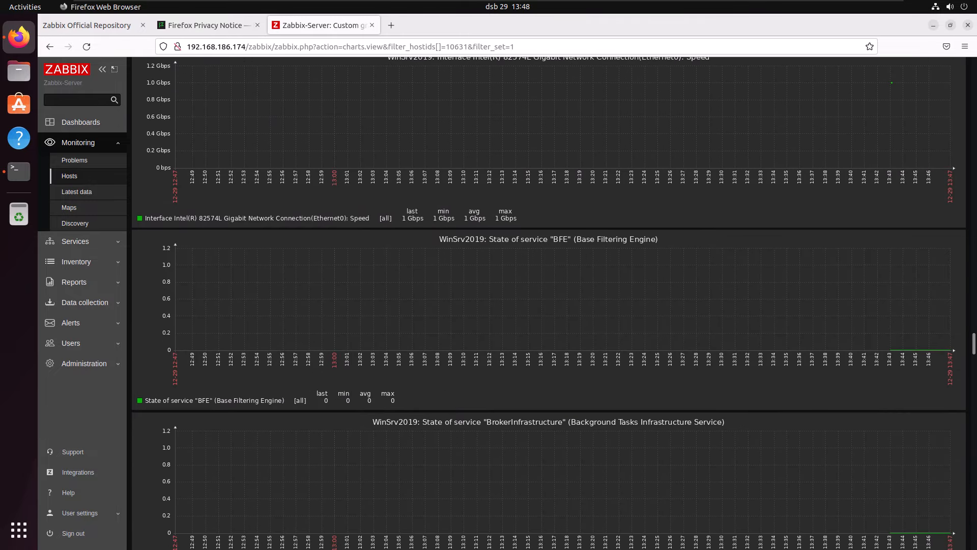
# - Look through the Windows service state graphs of WinSrv2019 down to the end of the first page of graphs
pyautogui.scroll(-5, 548, 302)
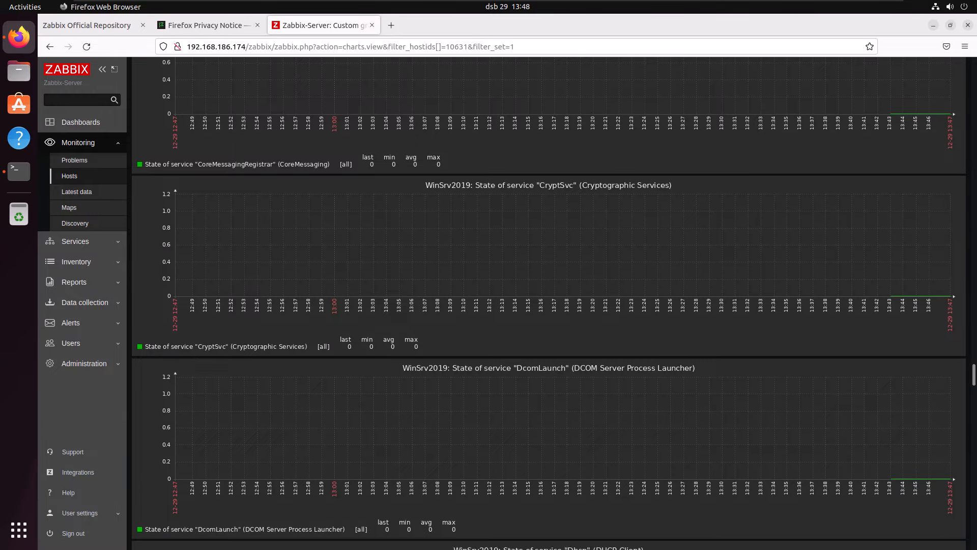
pyautogui.scroll(-17, 549, 302)
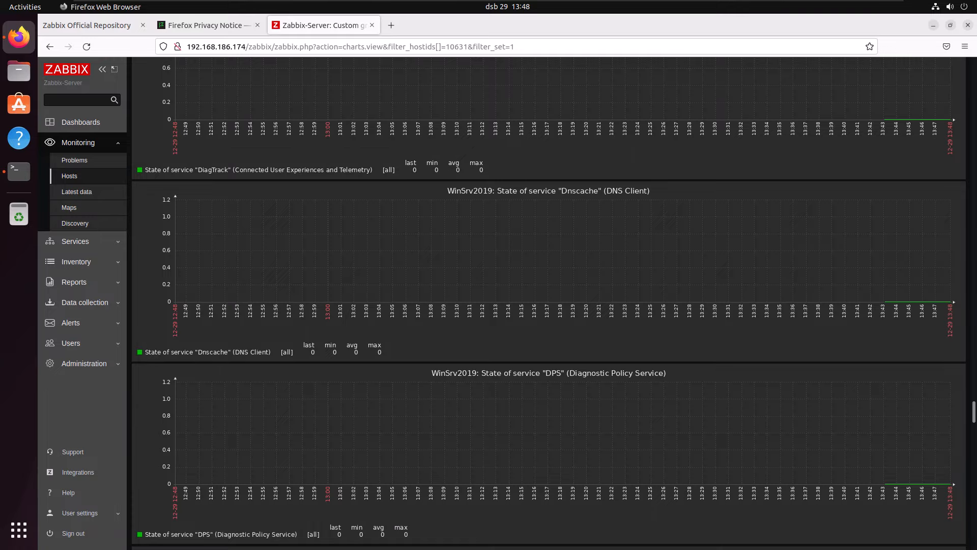
pyautogui.scroll(-16, 549, 303)
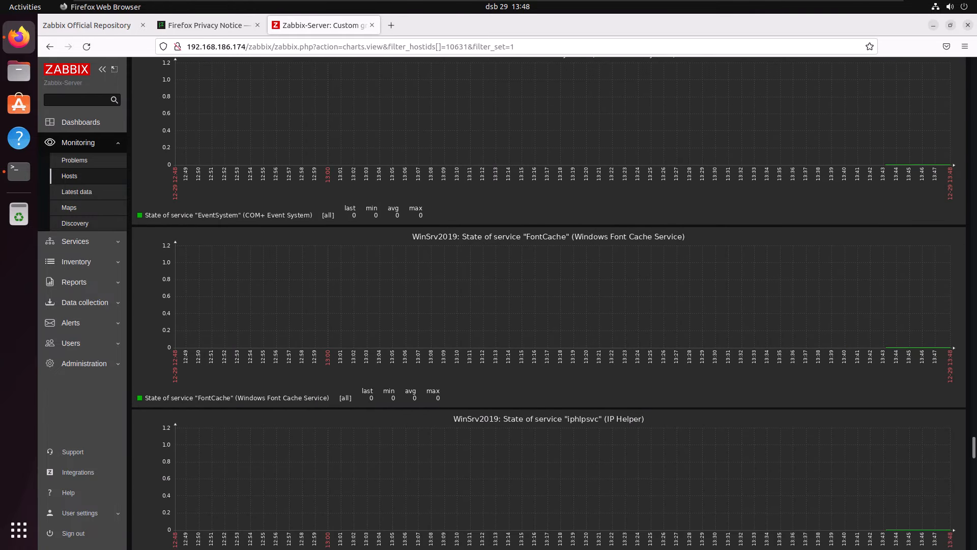
pyautogui.scroll(-11, 548, 302)
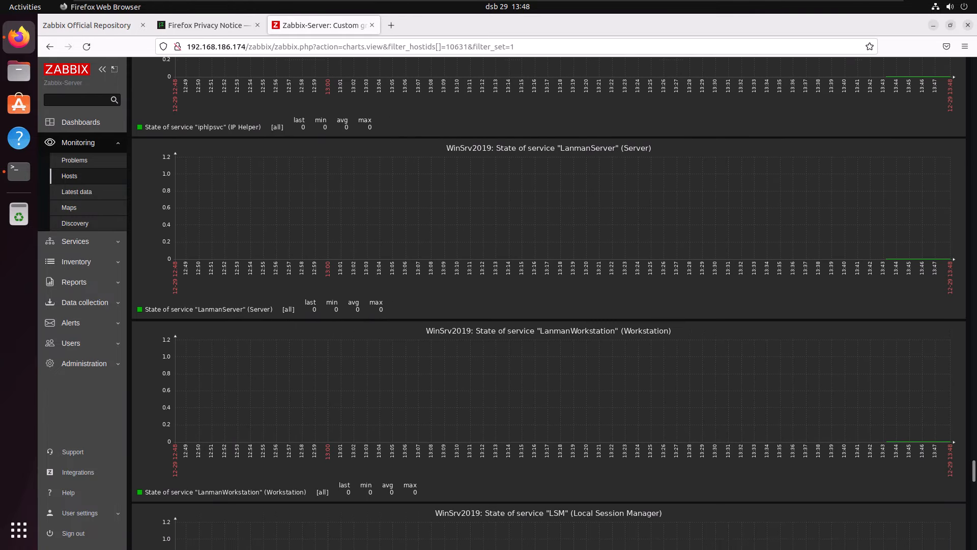
pyautogui.scroll(-12, 548, 302)
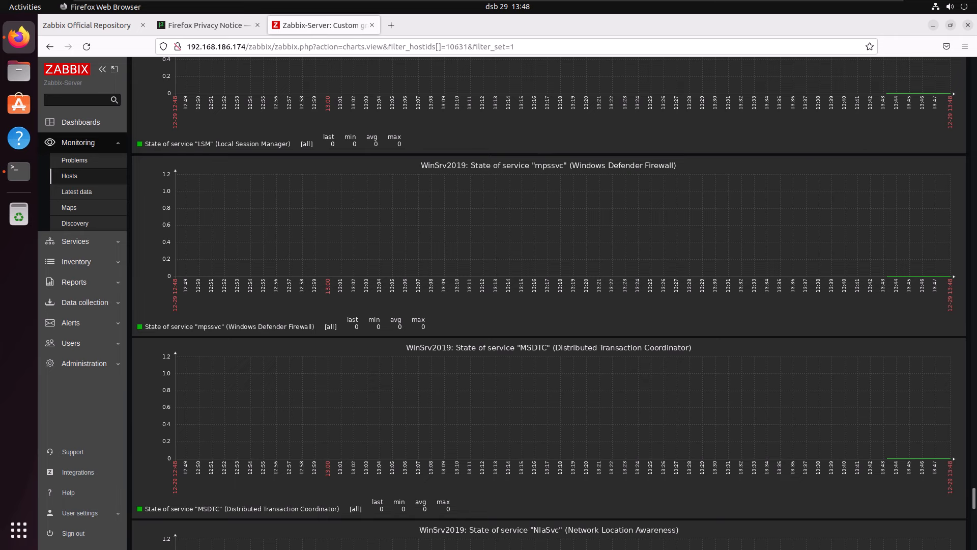
pyautogui.scroll(-10, 548, 303)
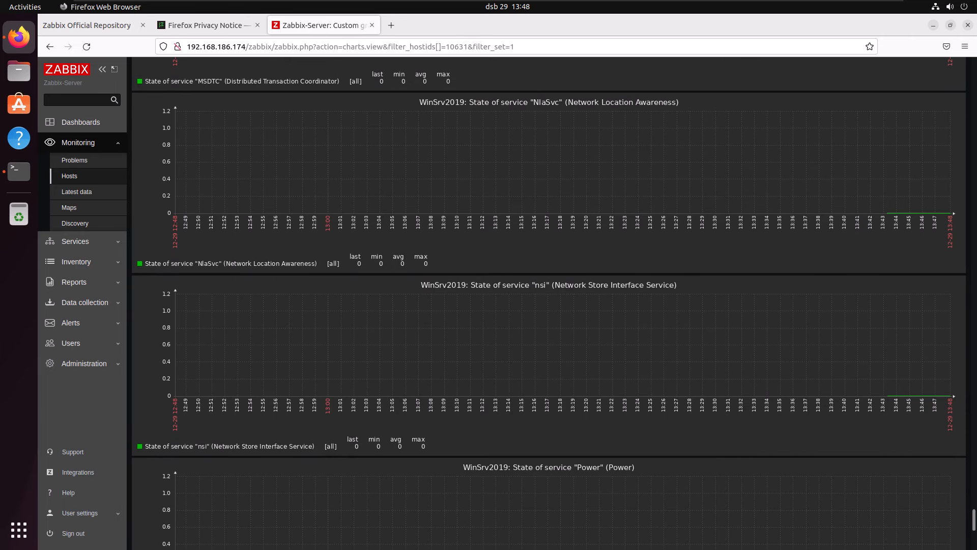
pyautogui.scroll(-8, 549, 302)
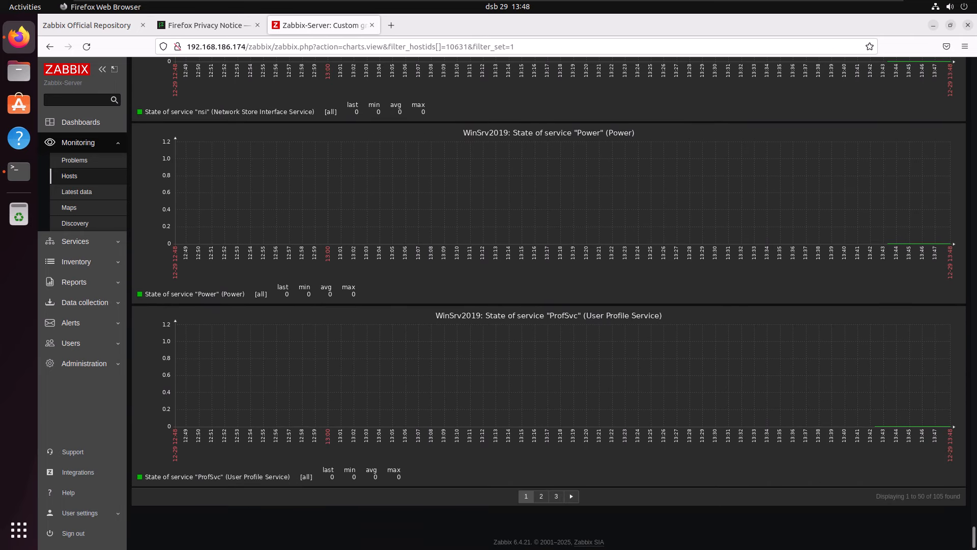
# - Skim the service state graphs on page 2 of the WinSrv2019 graphs and return to the monitored Hosts page
pyautogui.click(541, 494)
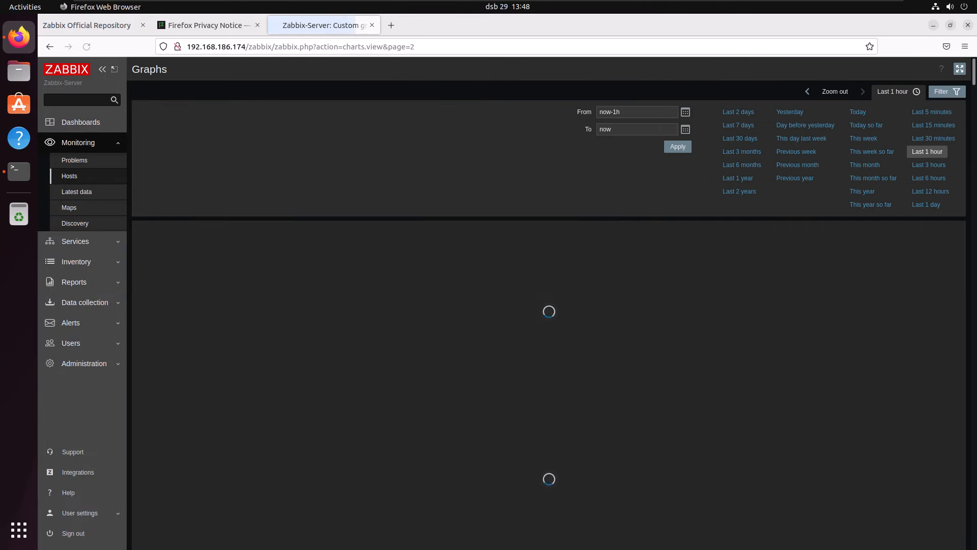
pyautogui.scroll(-20, 548, 302)
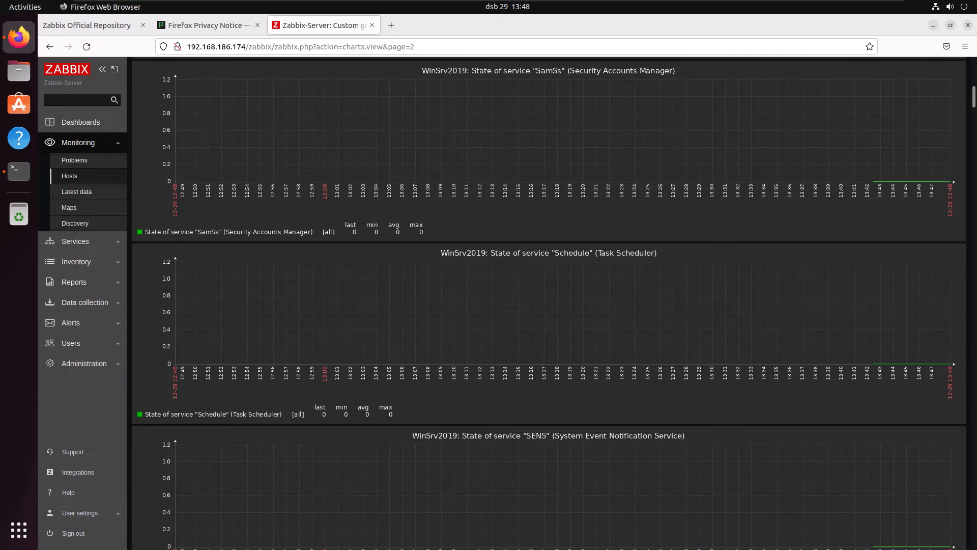
pyautogui.scroll(-4, 548, 302)
pyautogui.scroll(20, 548, 302)
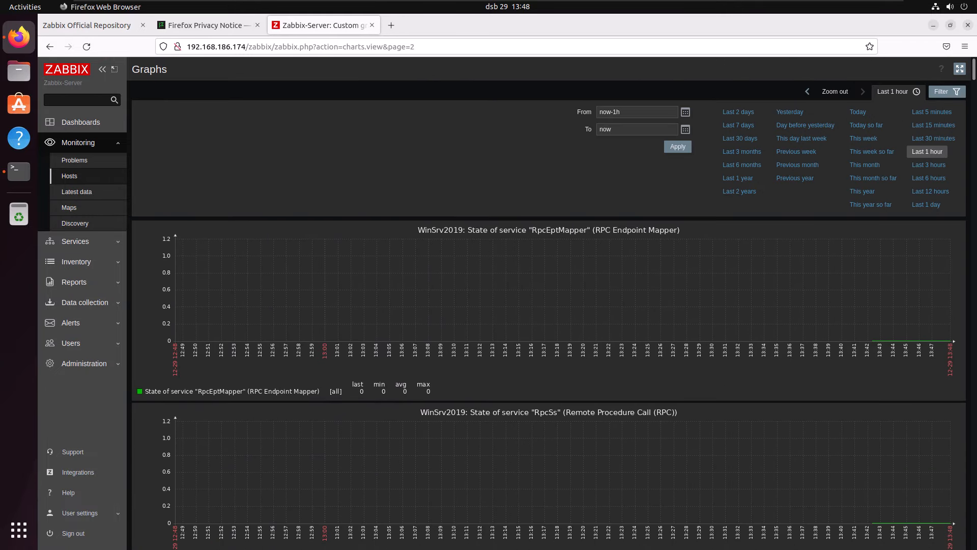
pyautogui.click(69, 176)
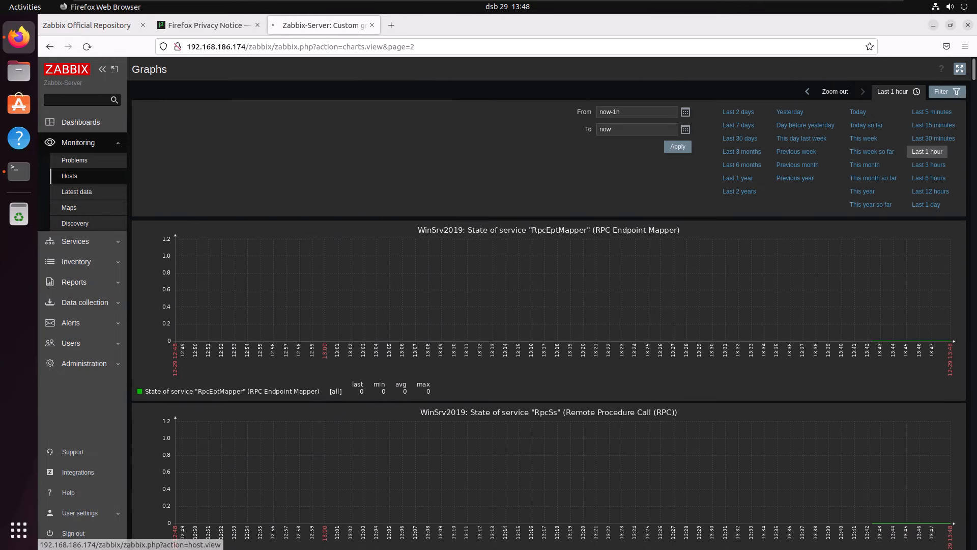